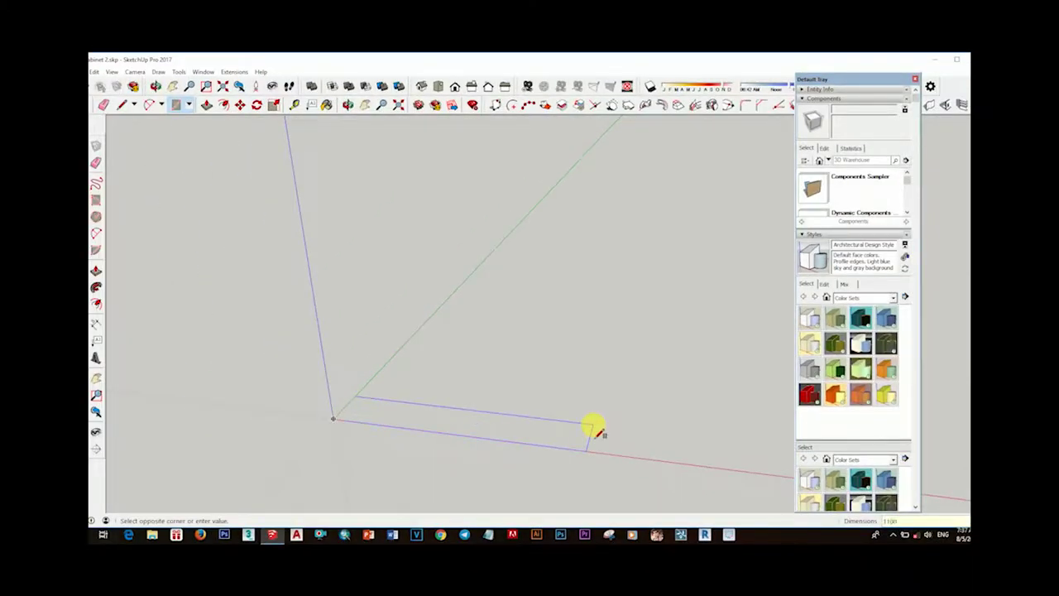
Confirm the floor rectangle and Push/Pull it up into a tall box at the typed height
key(Return)
mouse_move(590, 426)
middle_down()
mouse_move(558, 452)
mouse_move(607, 418)
mouse_move(538, 389)
middle_up()
key(p)
drag(543, 393, 542, 275)
text(00)
key(Return)
Inspect the new box from several angles, review component and edge style settings, and face its front
scroll(603, 355, down, 5)
mouse_move(680, 288)
middle_down()
mouse_move(286, 345)
mouse_move(612, 420)
mouse_move(609, 396)
mouse_move(530, 402)
mouse_move(591, 402)
mouse_move(572, 428)
mouse_move(626, 438)
mouse_move(530, 439)
mouse_move(512, 479)
middle_up()
scroll(627, 405, up, 3)
scroll(618, 406, down, 3)
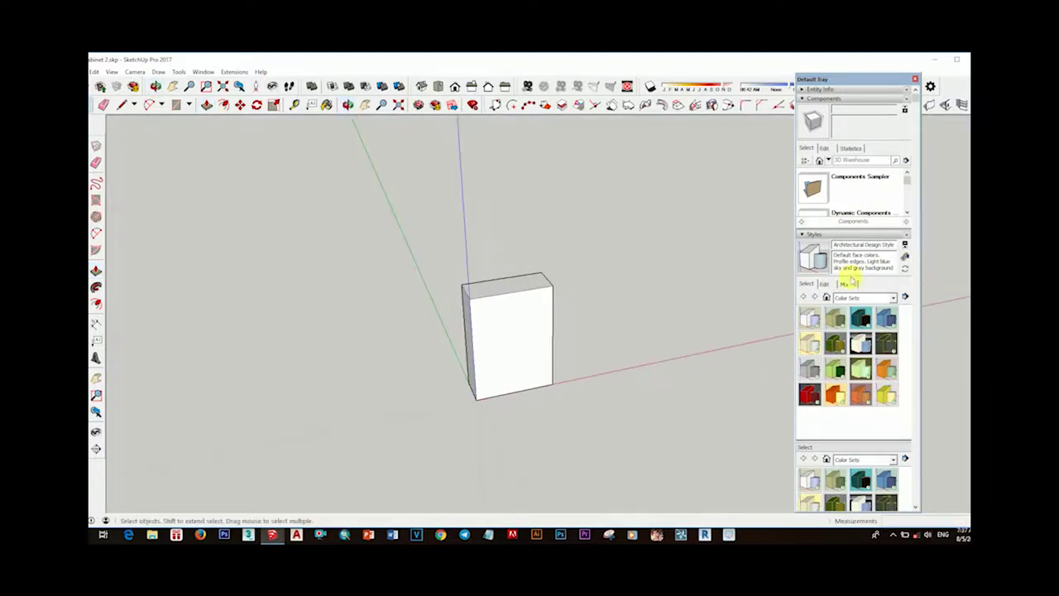
click(824, 148)
click(824, 283)
scroll(659, 328, up, 2)
mouse_move(660, 328)
middle_down()
mouse_move(409, 317)
mouse_move(442, 403)
middle_up()
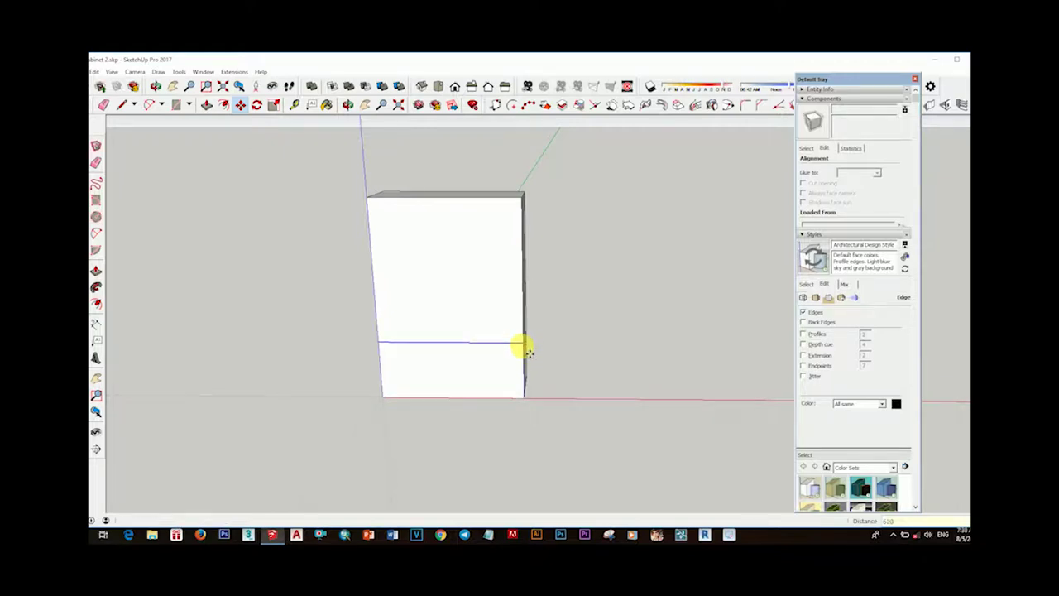
Orbit and zoom around the box to frame its lower front
scroll(546, 350, down, 2)
mouse_move(562, 371)
middle_down()
mouse_move(601, 359)
mouse_move(551, 364)
middle_up()
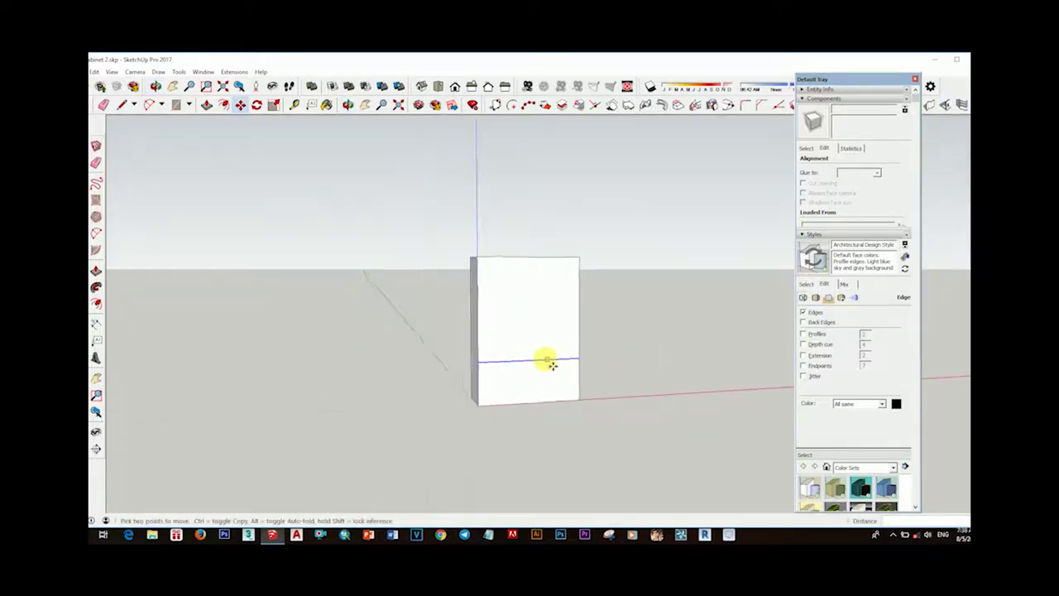
scroll(551, 364, up, 3)
scroll(612, 313, down, 4)
scroll(591, 378, up, 3)
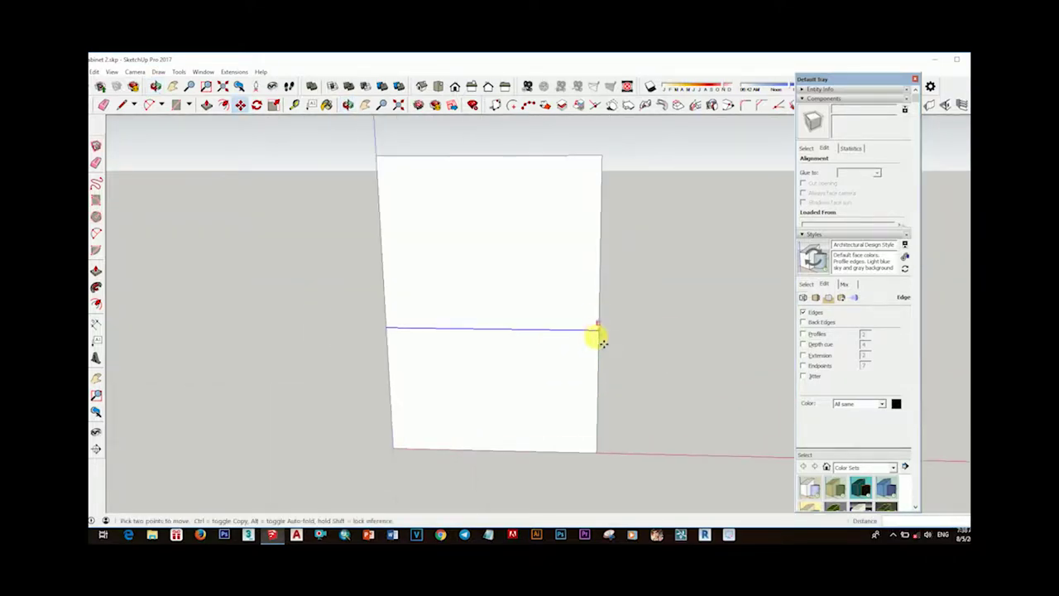
scroll(591, 323, down, 2)
scroll(543, 372, up, 2)
scroll(525, 378, down, 2)
mouse_move(525, 378)
middle_down()
mouse_move(622, 429)
mouse_move(601, 407)
middle_up()
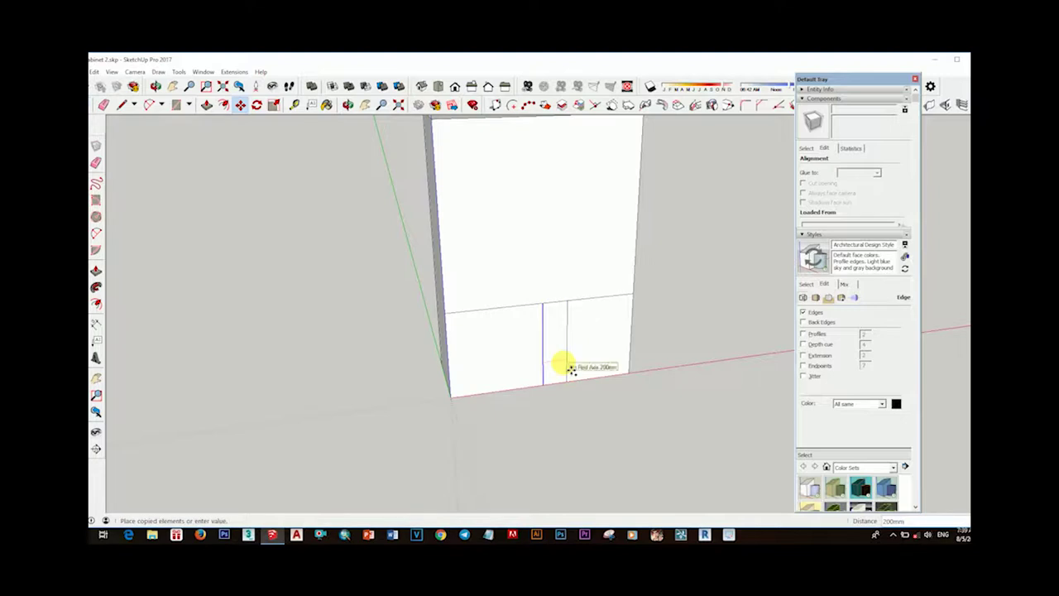
Finish the copied edges, leaving two door panels split by vertical lines 40 apart, and select the left panel
scroll(559, 362, up, 5)
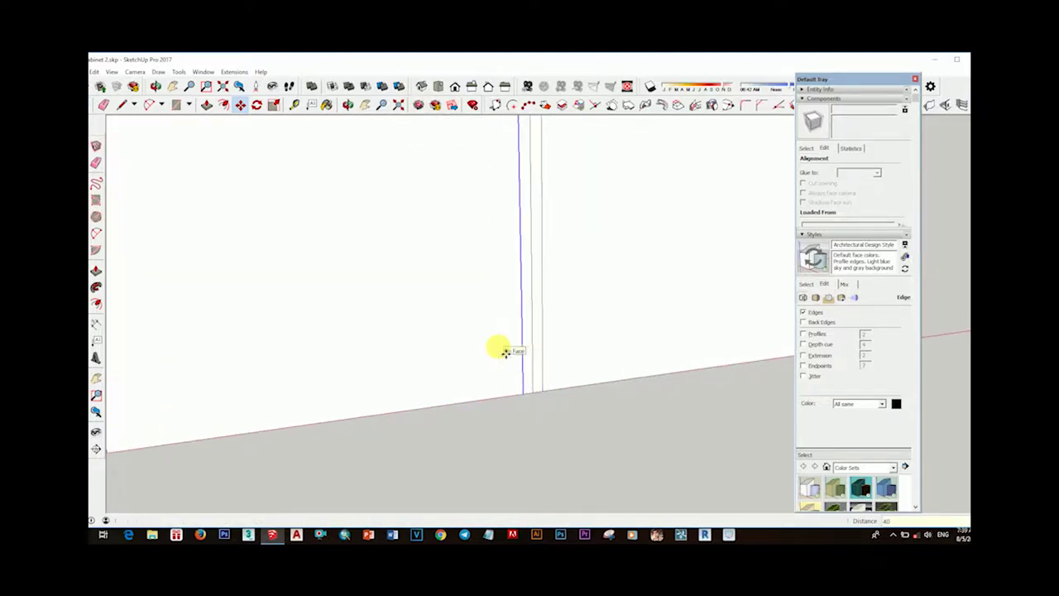
scroll(501, 351, down, 3)
key(space)
scroll(633, 378, up, 1)
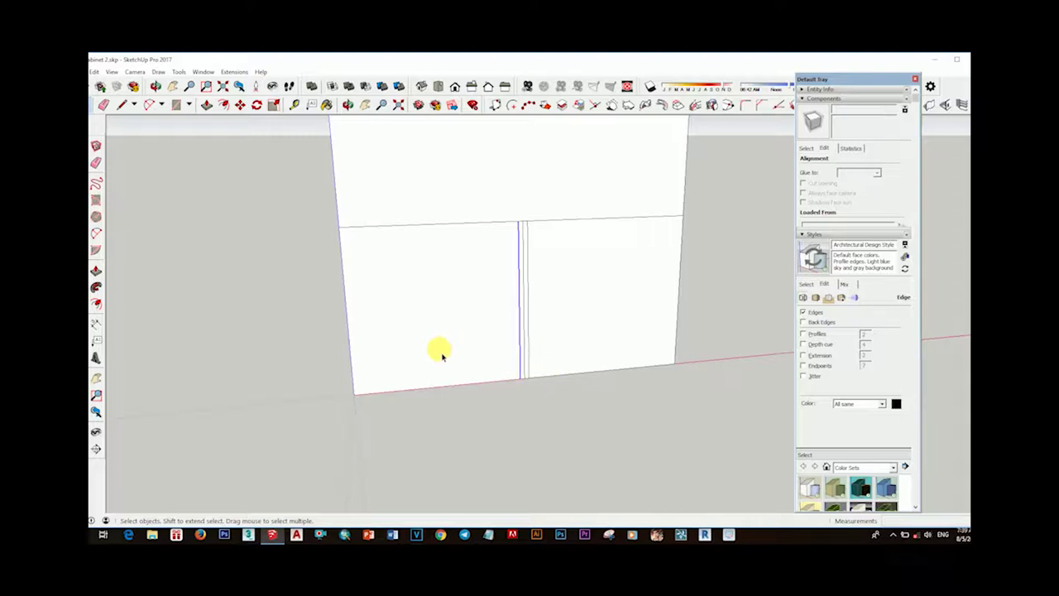
click(477, 221)
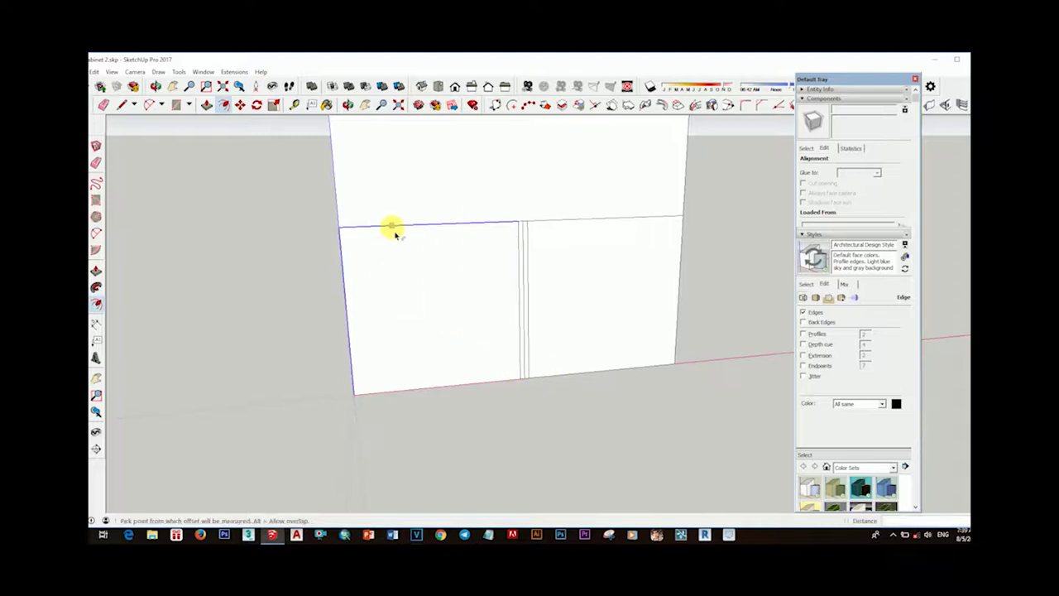
Offset an inner frame outline into both the left and right lower door panels
scroll(456, 309, down, 1)
scroll(428, 312, up, 2)
scroll(463, 248, up, 2)
key(space)
scroll(552, 265, down, 2)
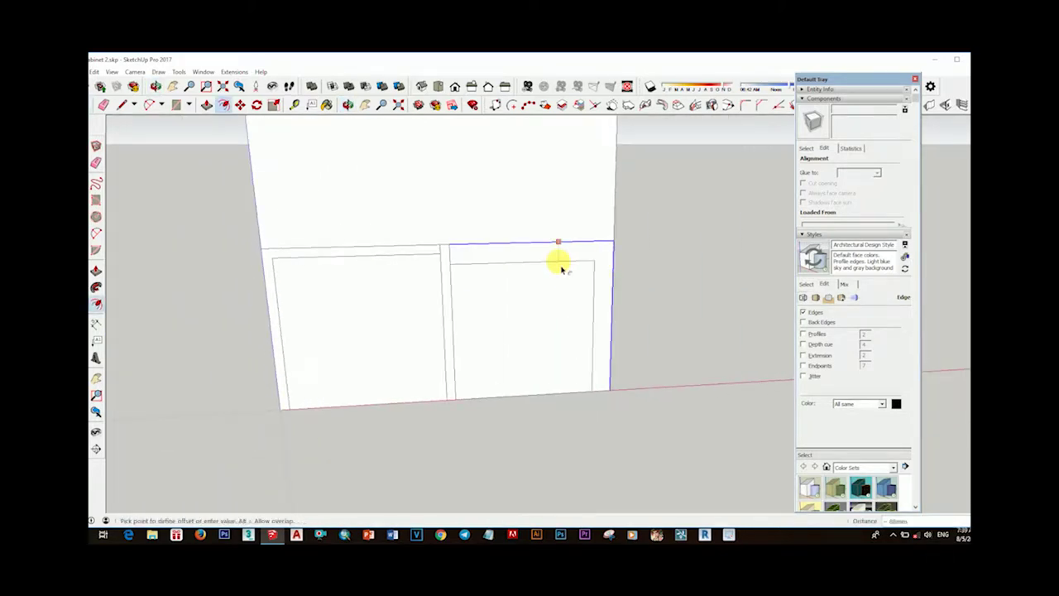
scroll(545, 314, down, 2)
key(space)
scroll(500, 356, up, 2)
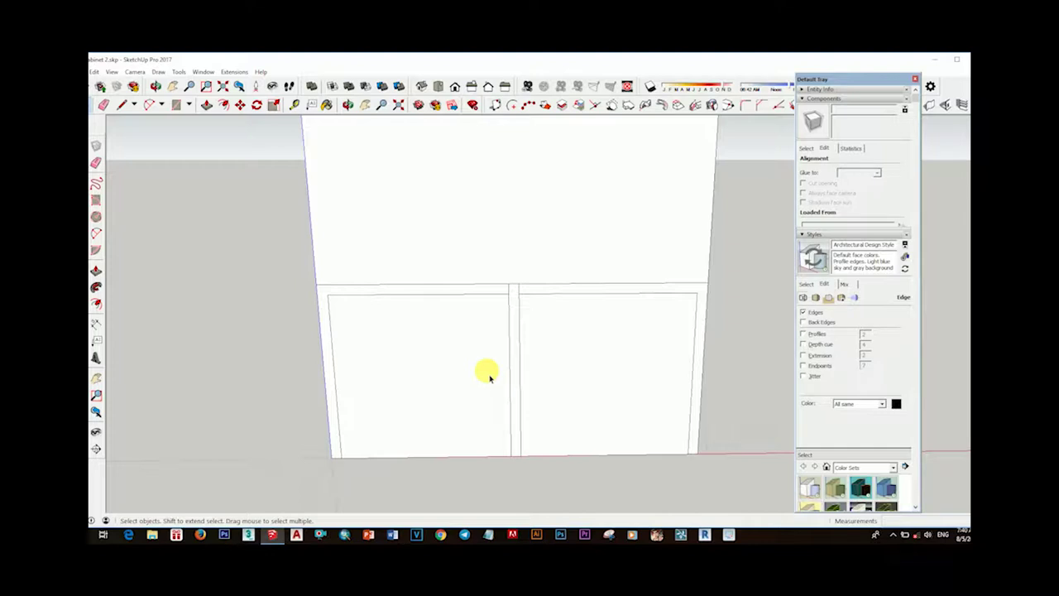
scroll(505, 331, up, 1)
scroll(463, 330, down, 1)
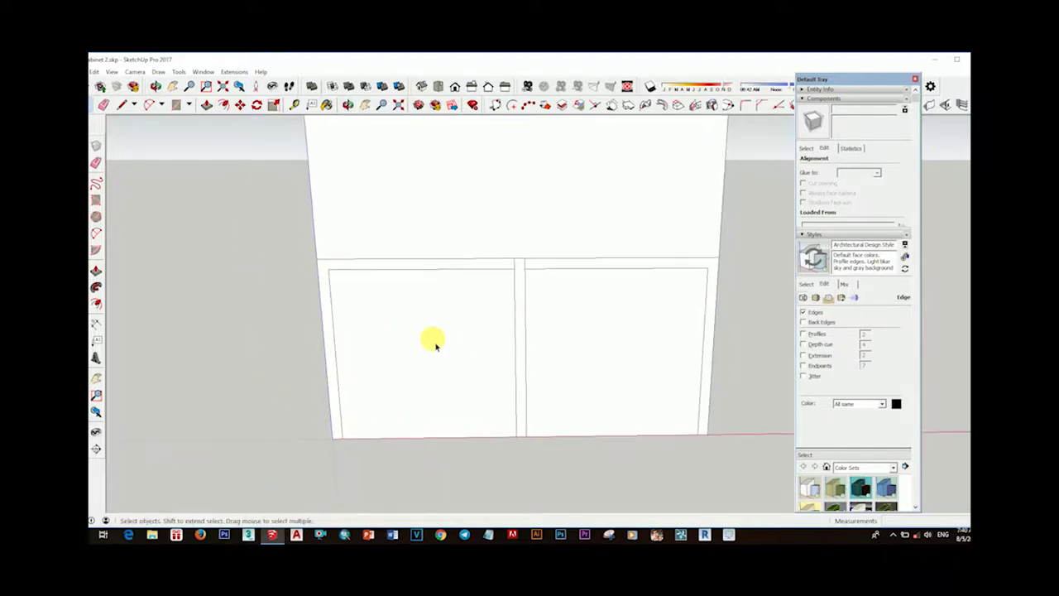
Draw a horizontal line across both panels and copy it down to make the gap between drawer rows
click(514, 349)
scroll(514, 351, down, 1)
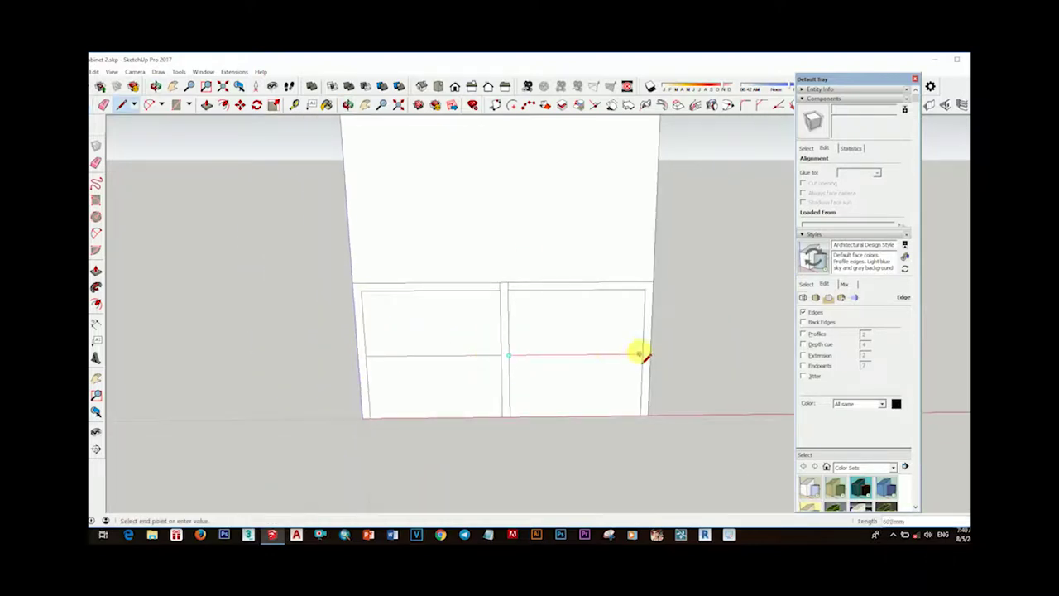
middle_drag(571, 374, 516, 346)
key(space)
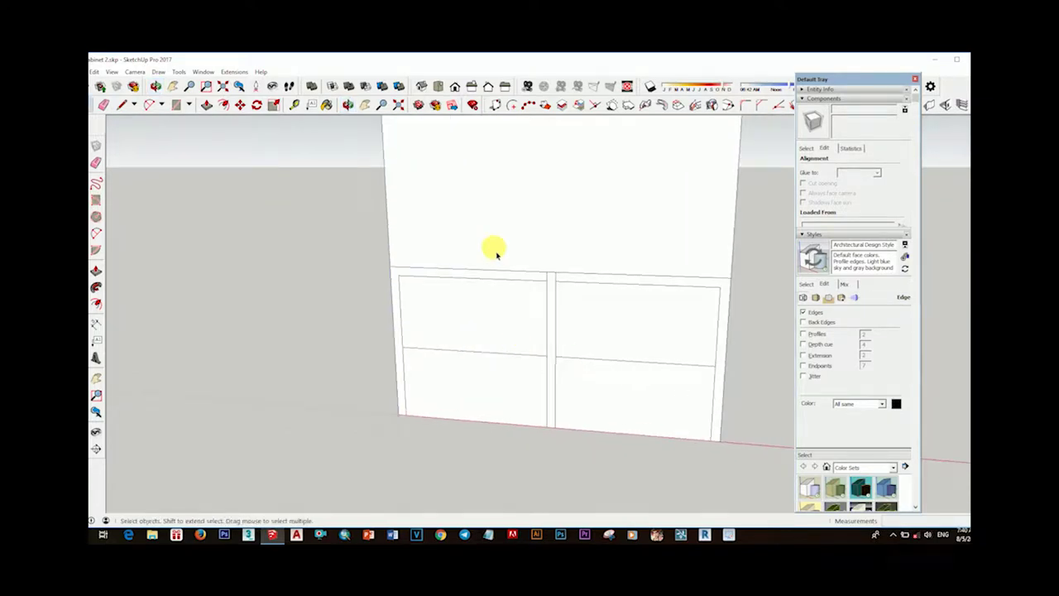
scroll(543, 282, up, 2)
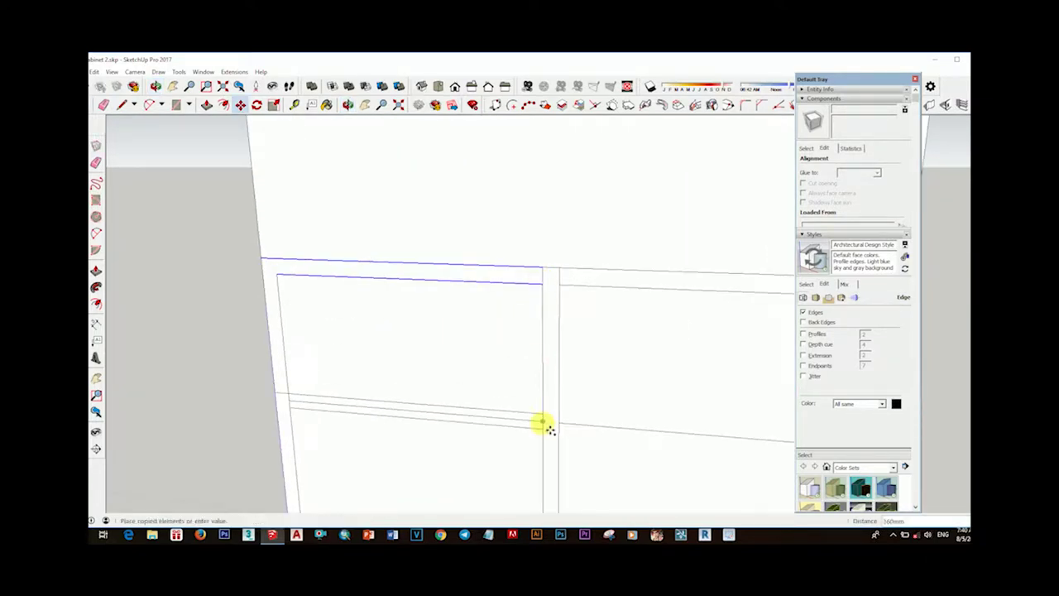
click(549, 430)
scroll(549, 429, down, 2)
scroll(486, 399, down, 1)
Erase stray edges, check the four drawer fronts, and copy the upper-left front onto the floor beside the cabinet
right_click(366, 389)
click(295, 367)
key(e)
scroll(216, 385, up, 3)
mouse_move(217, 385)
middle_down()
mouse_move(421, 264)
mouse_move(413, 371)
middle_up()
scroll(543, 362, down, 3)
middle_drag(544, 362, 482, 434)
scroll(366, 411, down, 3)
mouse_move(366, 411)
middle_down()
mouse_move(406, 362)
mouse_move(480, 406)
middle_up()
scroll(479, 406, up, 1)
middle_drag(450, 374, 406, 331)
click(406, 331)
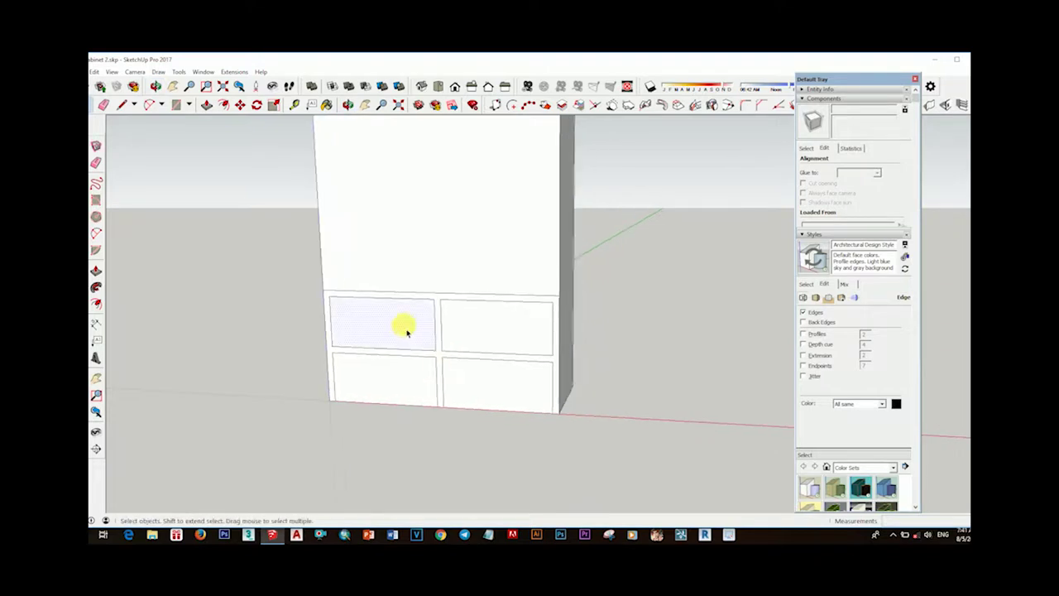
drag(444, 354, 610, 402)
Make the copied drawer panel beside the cabinet into a component
scroll(609, 402, up, 3)
key(space)
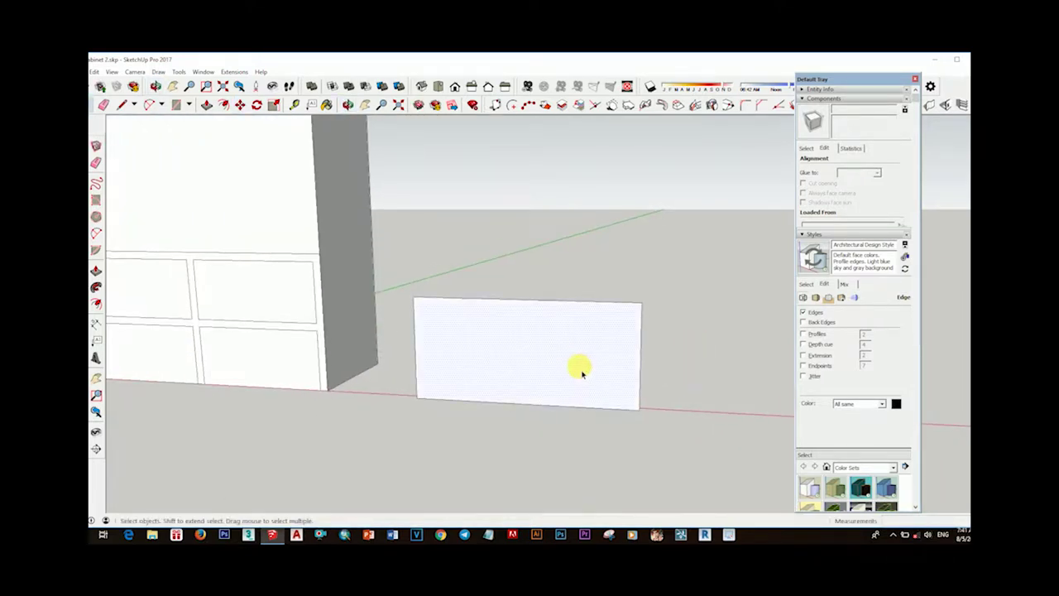
key(space)
mouse_move(720, 434)
middle_down()
mouse_move(574, 408)
mouse_move(541, 371)
mouse_move(603, 427)
mouse_move(544, 372)
mouse_move(406, 383)
mouse_move(450, 322)
middle_up()
double_click(541, 371)
key(g)
click(556, 343)
Push/Pull the panel face out into a deeper drawer box
scroll(629, 420, up, 3)
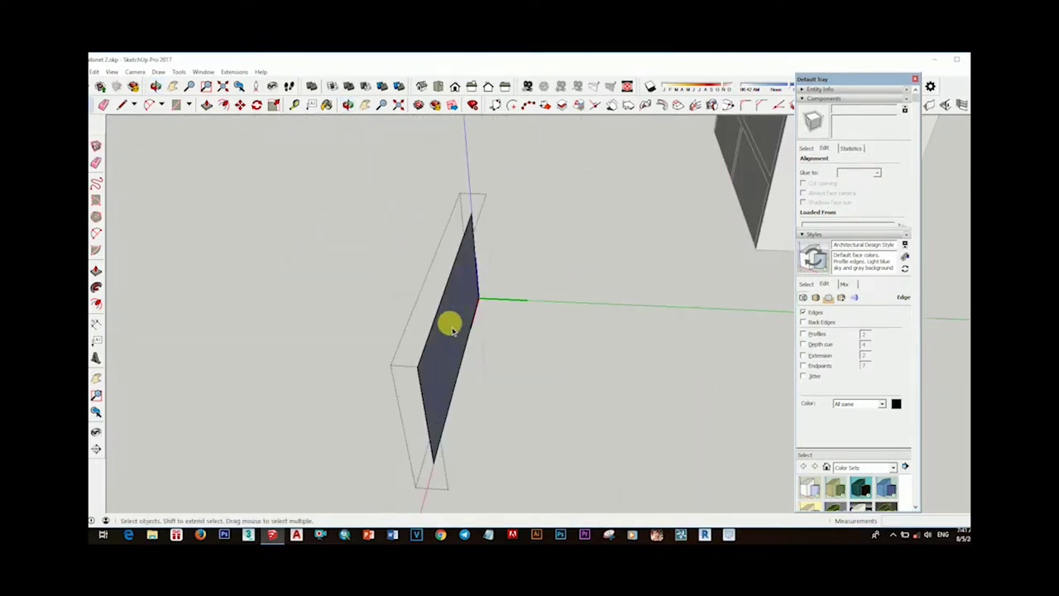
scroll(418, 376, up, 3)
mouse_move(418, 376)
middle_down()
mouse_move(404, 357)
mouse_move(486, 380)
middle_up()
scroll(404, 356, up, 2)
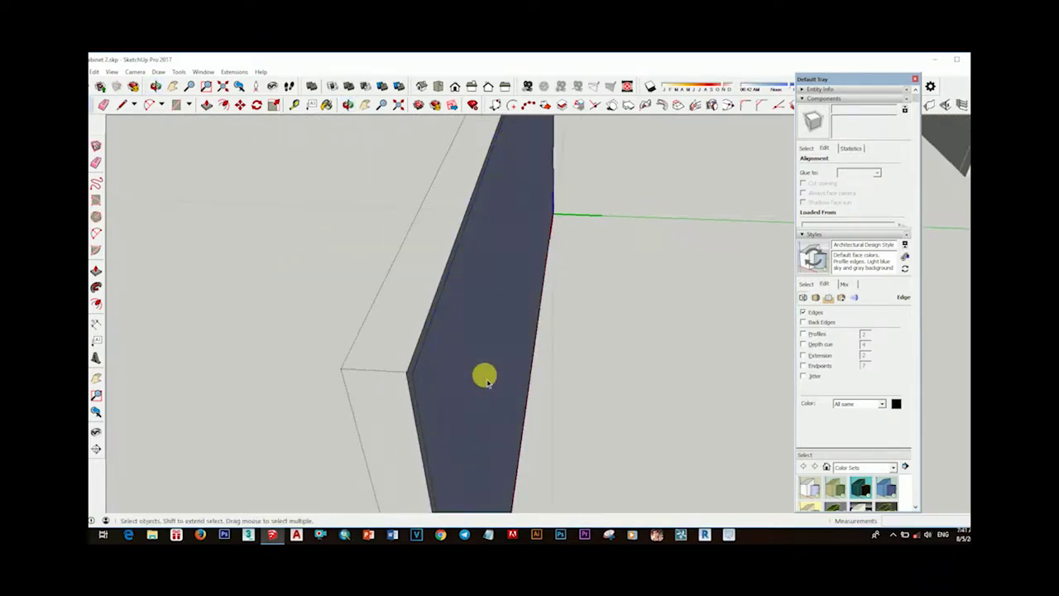
drag(552, 391, 625, 393)
scroll(625, 393, up, 2)
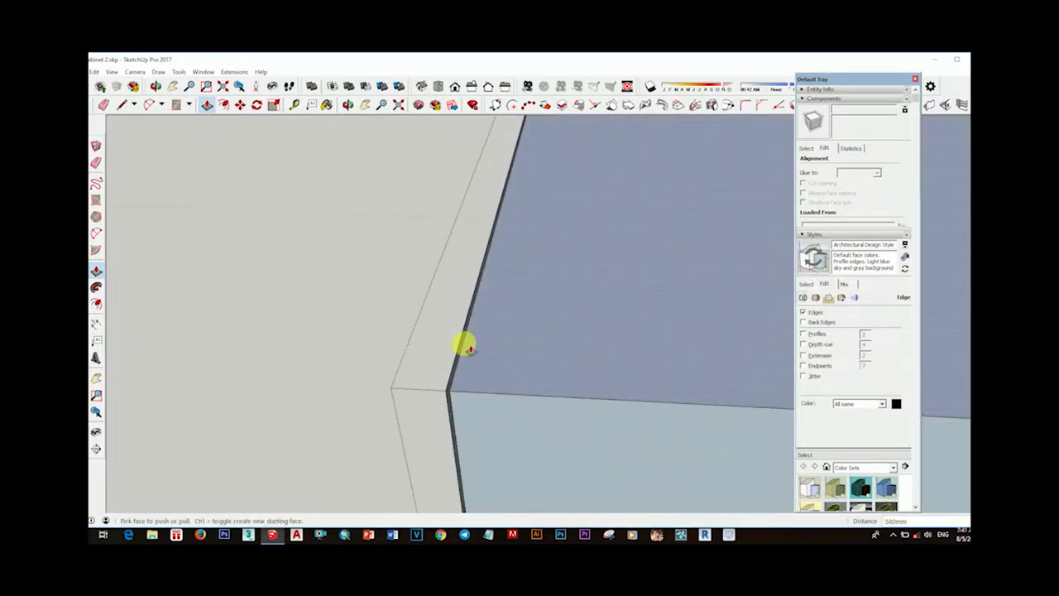
scroll(516, 345, down, 6)
Reverse the drawer box's faces and view it from the front
right_click(364, 345)
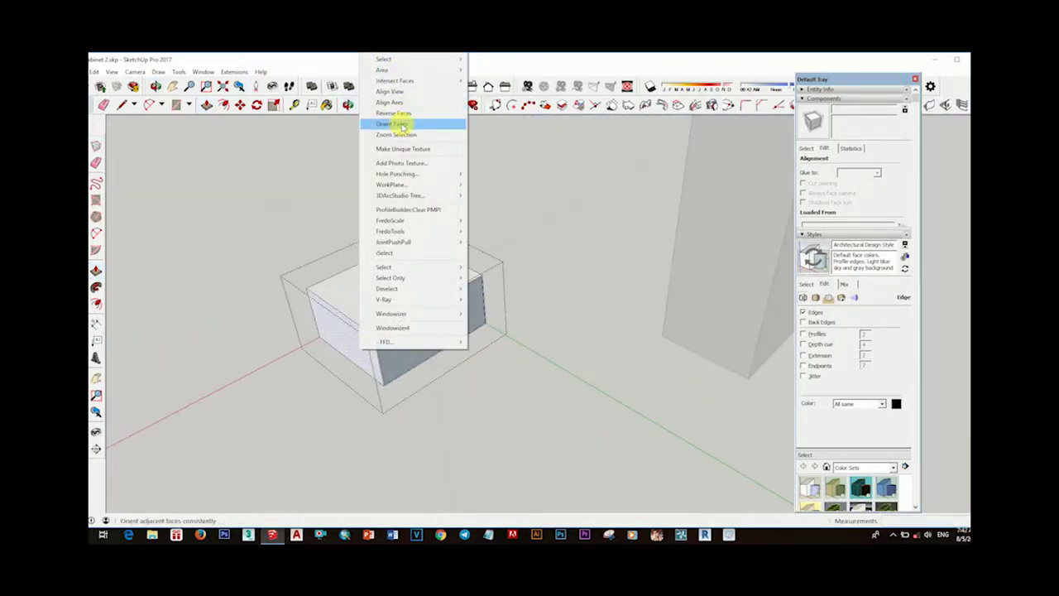
click(403, 115)
scroll(638, 373, up, 3)
middle_drag(638, 373, 506, 312)
scroll(506, 312, down, 4)
scroll(468, 318, up, 3)
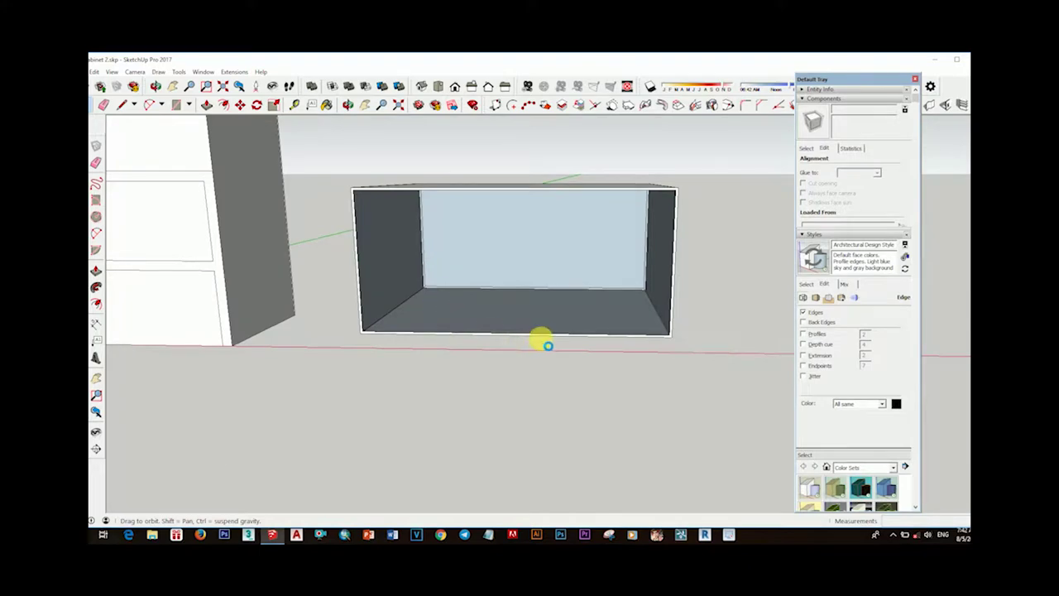
Open the box's top board group and draw an edge line from its right corner
scroll(547, 345, down, 3)
scroll(513, 263, up, 6)
key(l)
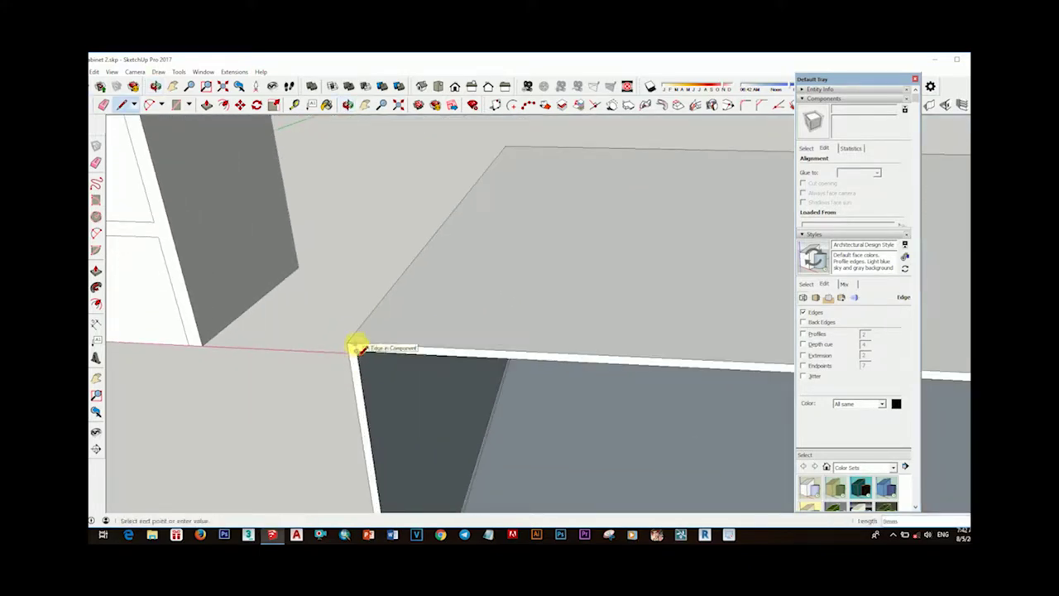
scroll(356, 346, down, 3)
scroll(343, 291, up, 4)
scroll(501, 336, down, 3)
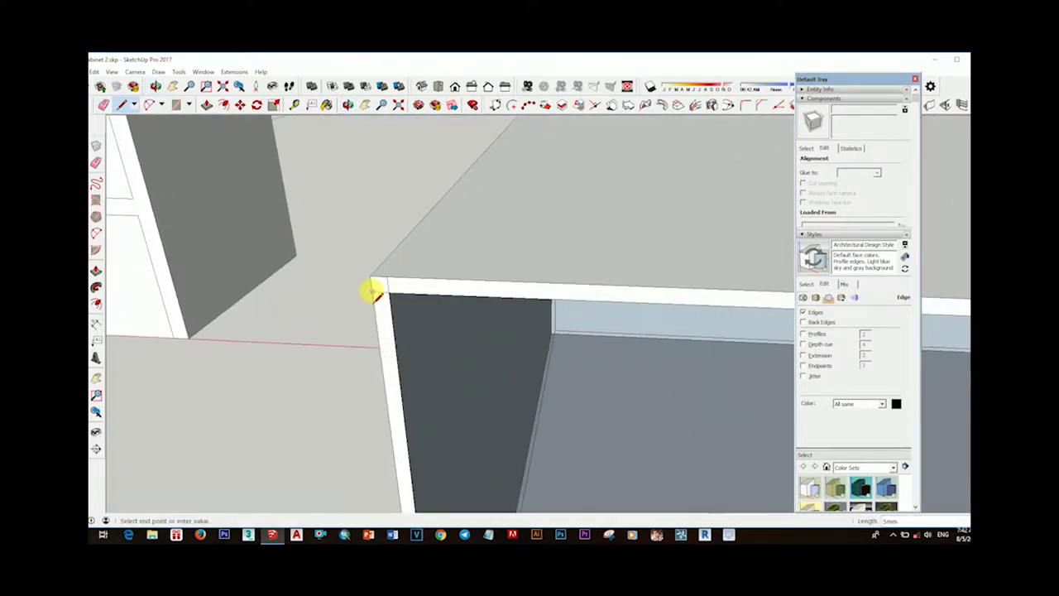
scroll(373, 294, down, 3)
scroll(545, 329, up, 3)
shift+middle_drag(542, 312, 626, 324)
double_click(626, 323)
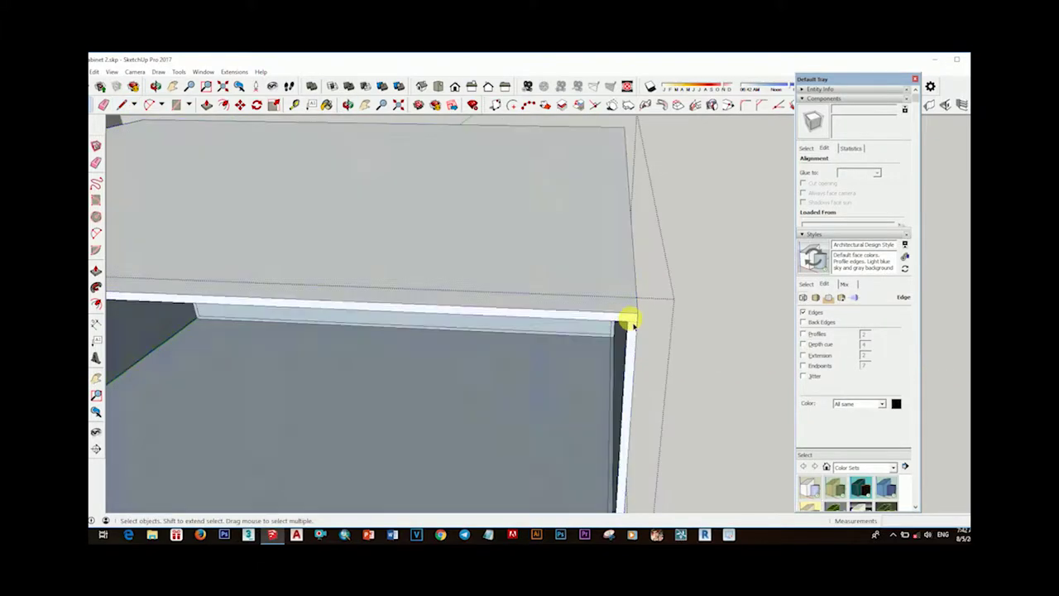
click(622, 331)
scroll(622, 331, down, 3)
scroll(455, 327, up, 3)
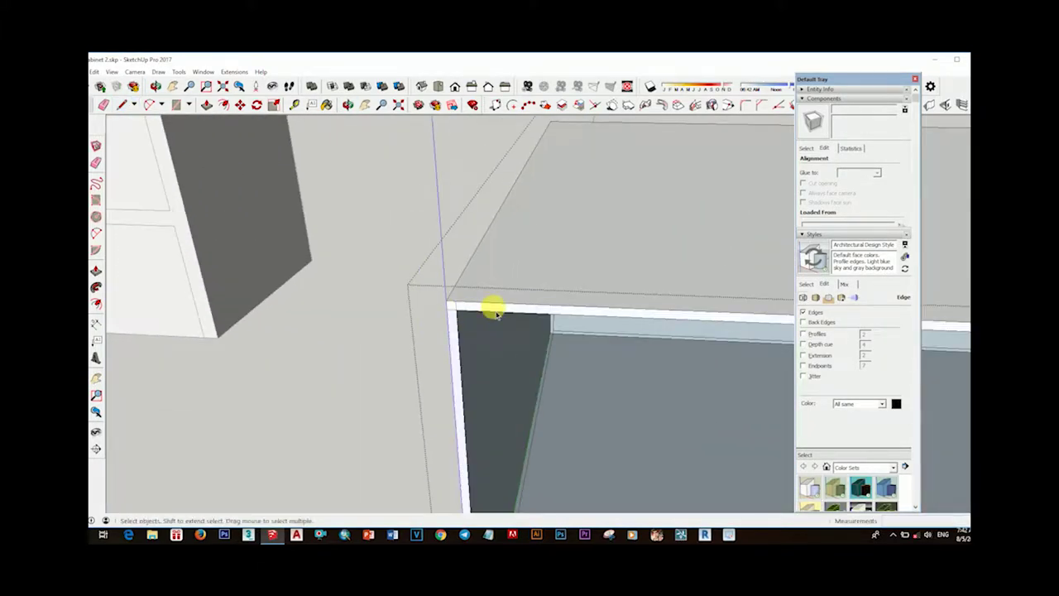
scroll(496, 312, down, 2)
Delete the box's top board so the drawer is open
middle_drag(541, 213, 538, 320)
key(Delete)
key(e)
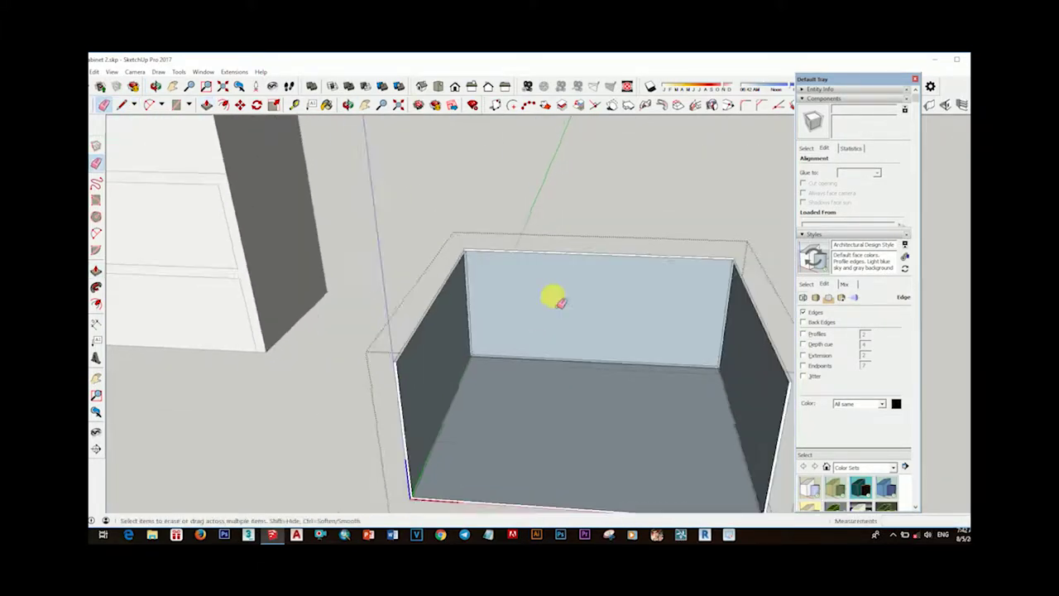
scroll(553, 299, up, 5)
middle_drag(378, 326, 392, 421)
scroll(378, 359, down, 5)
middle_drag(378, 359, 577, 308)
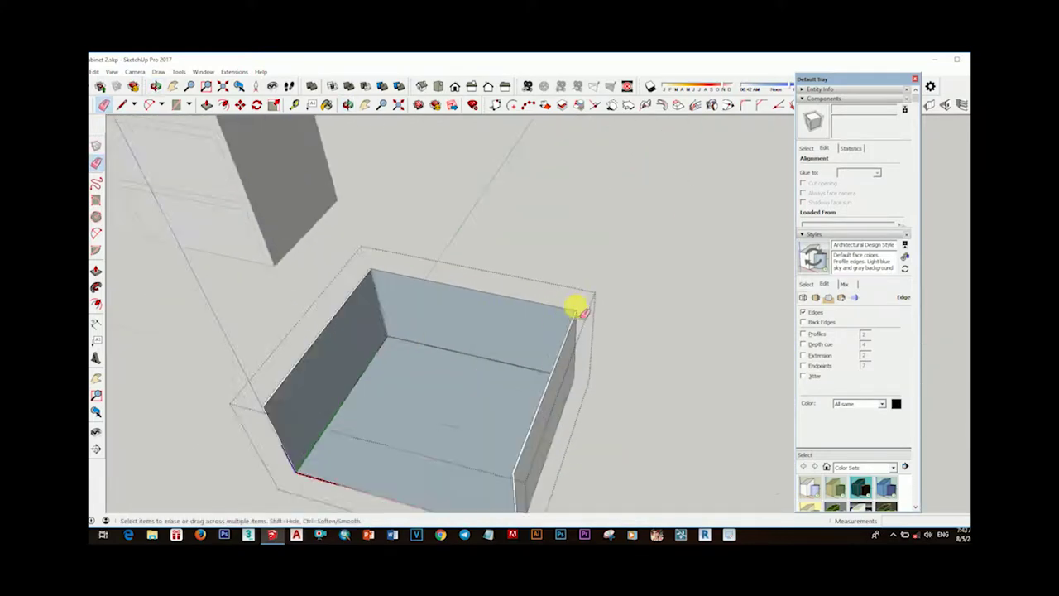
scroll(576, 308, up, 3)
scroll(587, 265, down, 3)
key(space)
scroll(386, 271, up, 3)
Push/Pull the drawer walls and adjust a wall face from its context menu
key(p)
scroll(400, 292, down, 3)
scroll(416, 355, up, 3)
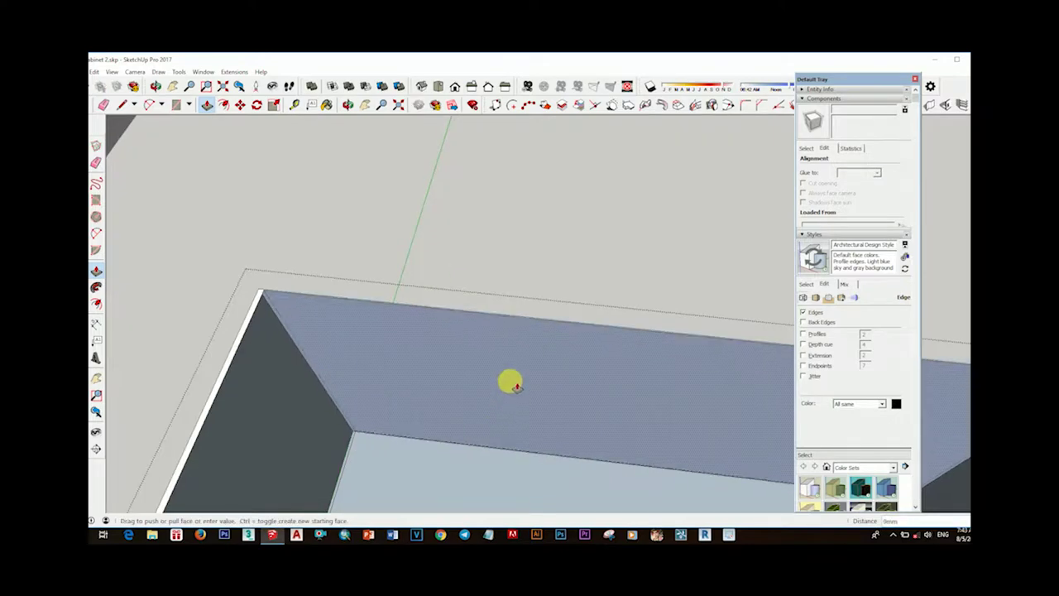
scroll(507, 378, down, 2)
mouse_move(359, 383)
middle_down()
mouse_move(561, 309)
mouse_move(243, 324)
middle_up()
right_click(598, 190)
click(654, 300)
scroll(577, 261, up, 3)
key(space)
Reverse the open tray's faces, then open the drawer box for editing
scroll(577, 258, down, 3)
middle_drag(485, 309, 731, 260)
right_click(731, 259)
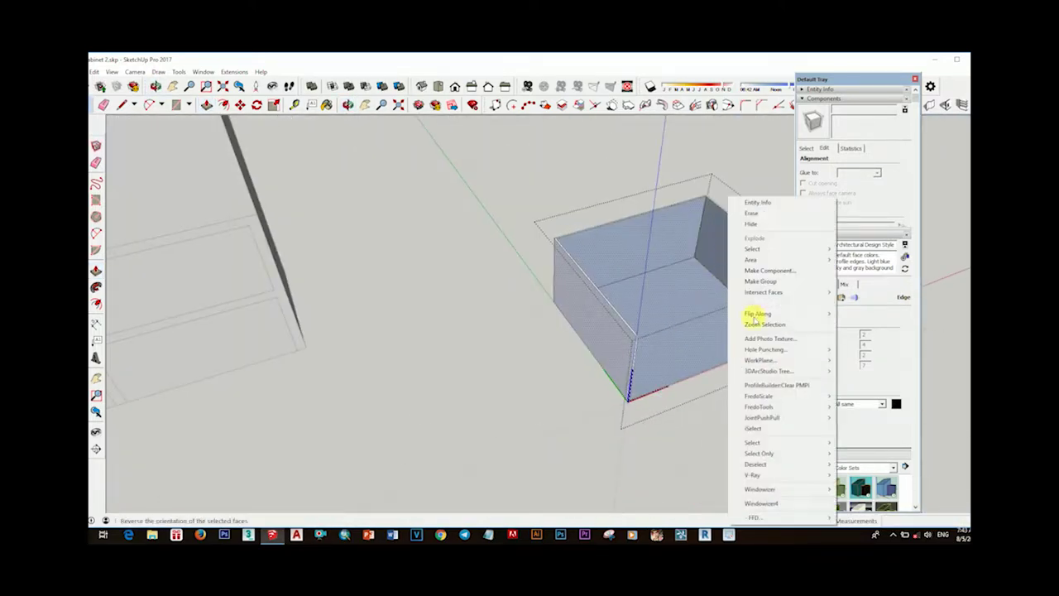
click(762, 303)
mouse_move(661, 284)
middle_down()
mouse_move(586, 300)
mouse_move(610, 331)
mouse_move(668, 335)
mouse_move(628, 341)
middle_up()
double_click(628, 341)
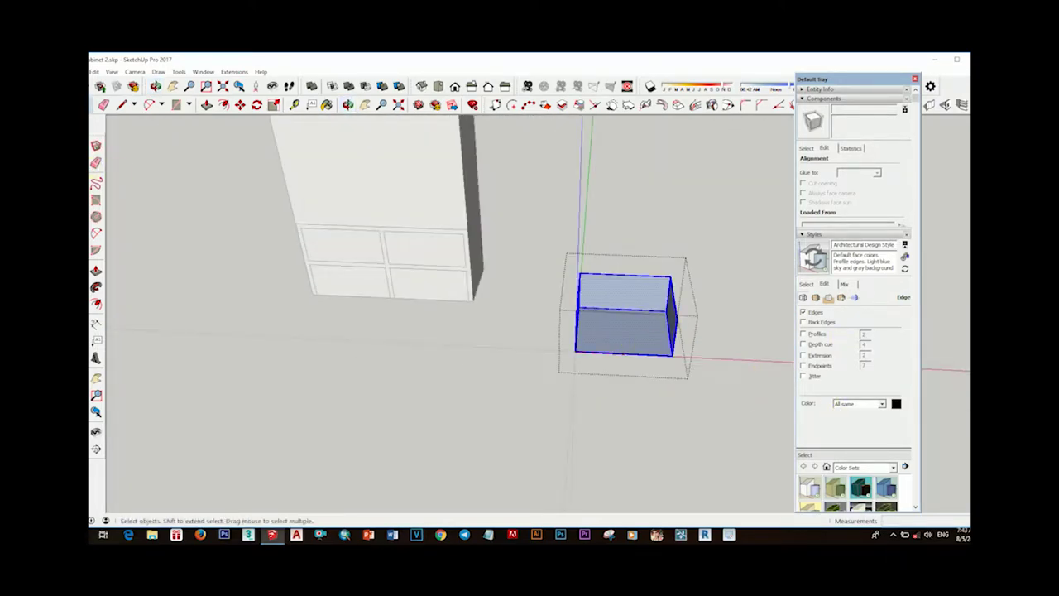
Pick the Wood OSB material from the Wood collection in Materials
key(b)
click(893, 398)
click(865, 508)
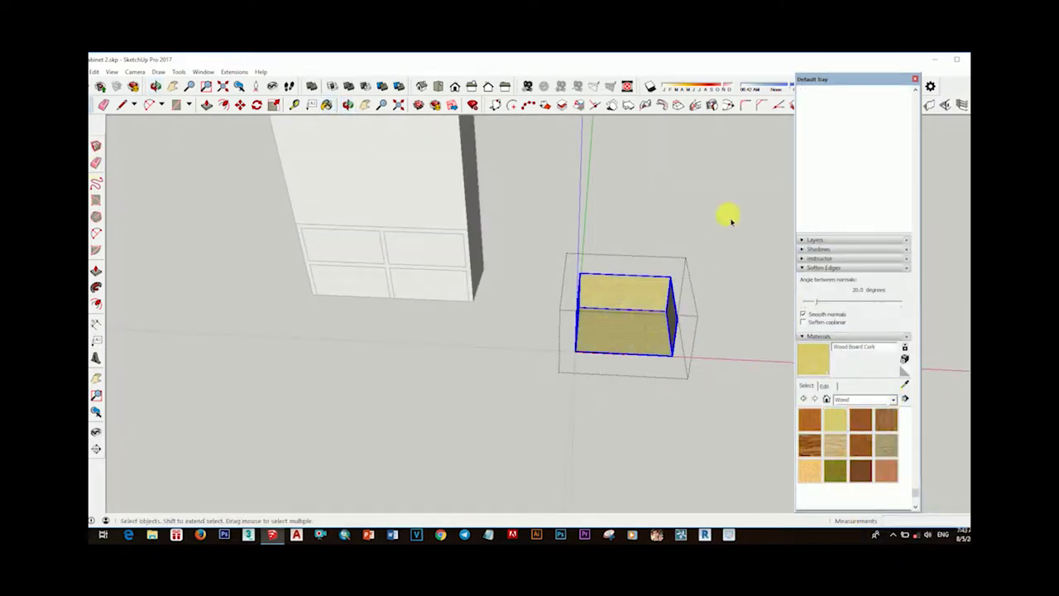
scroll(591, 315, up, 3)
scroll(615, 320, down, 3)
scroll(617, 319, down, 2)
key(space)
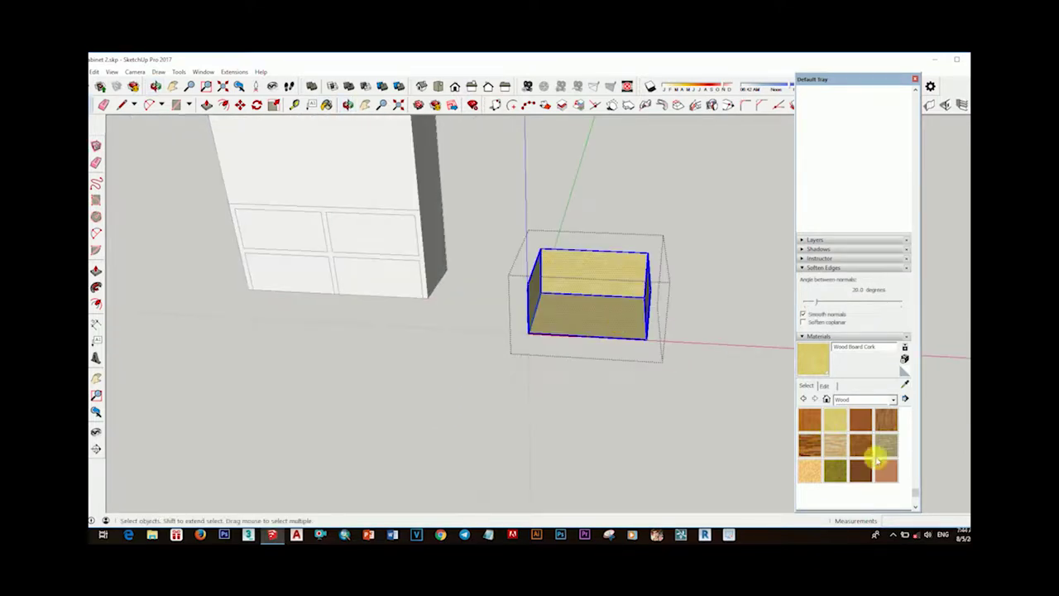
click(824, 386)
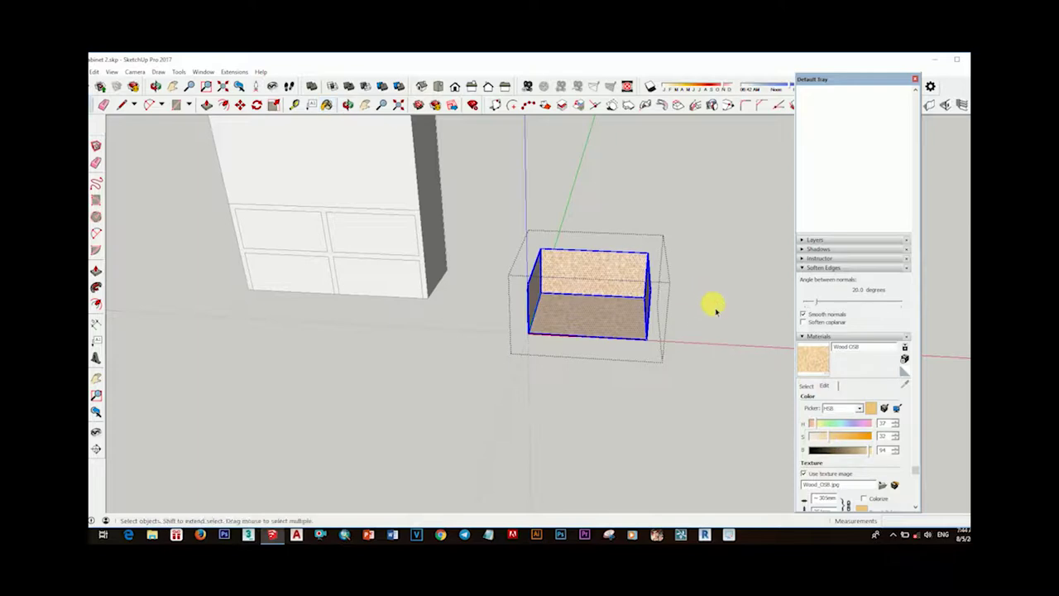
Apply Wood OSB to the drawer box's inner walls and floor
scroll(715, 307, up, 3)
scroll(658, 355, down, 3)
mouse_move(620, 390)
middle_down()
mouse_move(628, 343)
mouse_move(445, 343)
mouse_move(570, 350)
mouse_move(532, 373)
mouse_move(662, 378)
mouse_move(662, 389)
mouse_move(621, 378)
mouse_move(601, 289)
mouse_move(586, 355)
mouse_move(595, 371)
middle_up()
click(445, 343)
scroll(484, 343, up, 2)
scroll(517, 352, up, 3)
scroll(651, 388, up, 1)
scroll(562, 429, up, 2)
scroll(402, 390, up, 3)
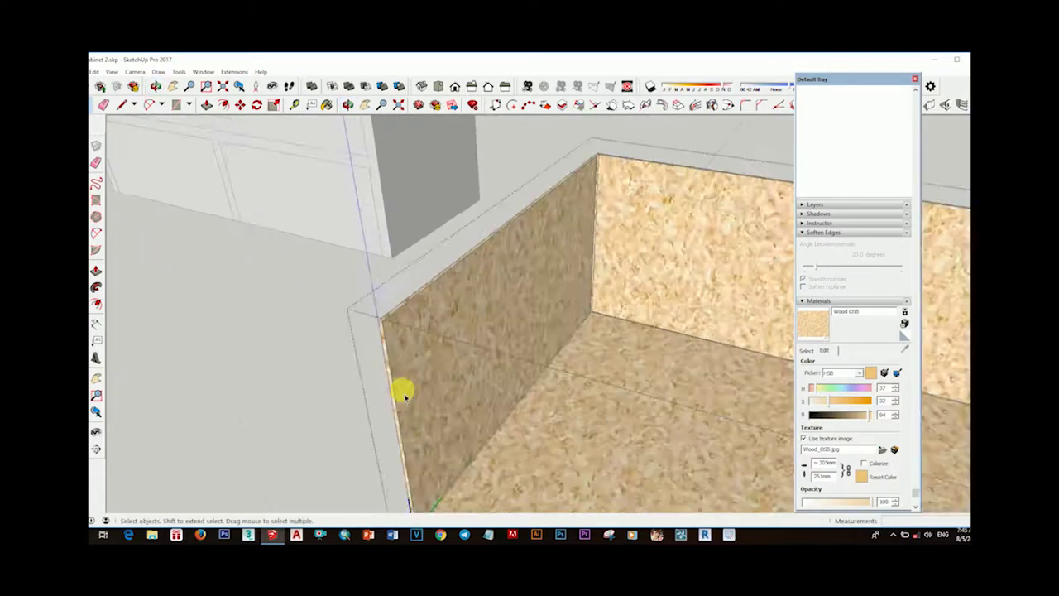
Draw an edge along the box's inner corner to close up its faces
scroll(403, 397, up, 2)
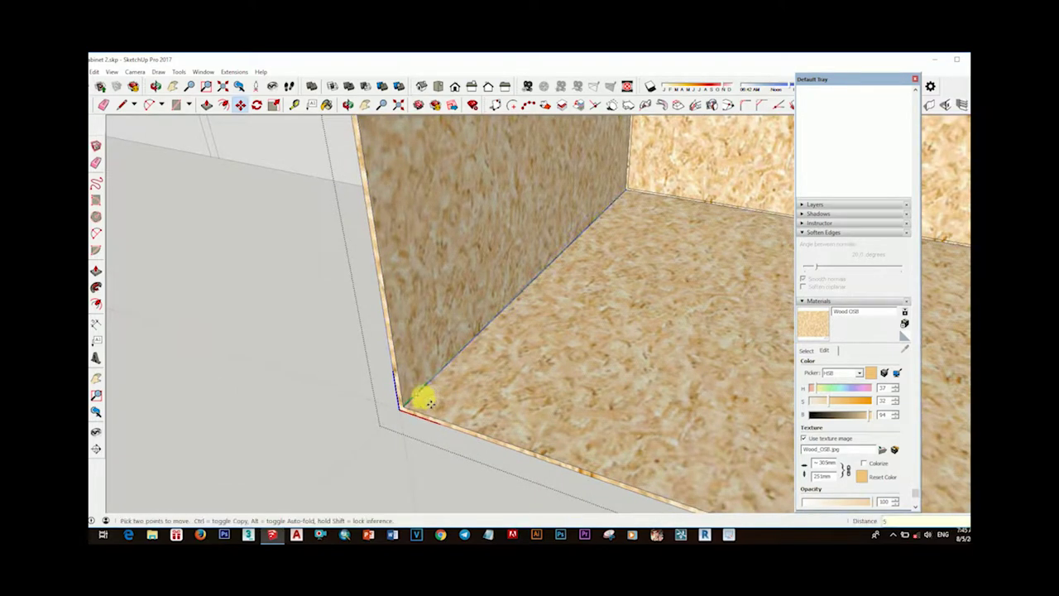
click(408, 398)
scroll(424, 389, up, 3)
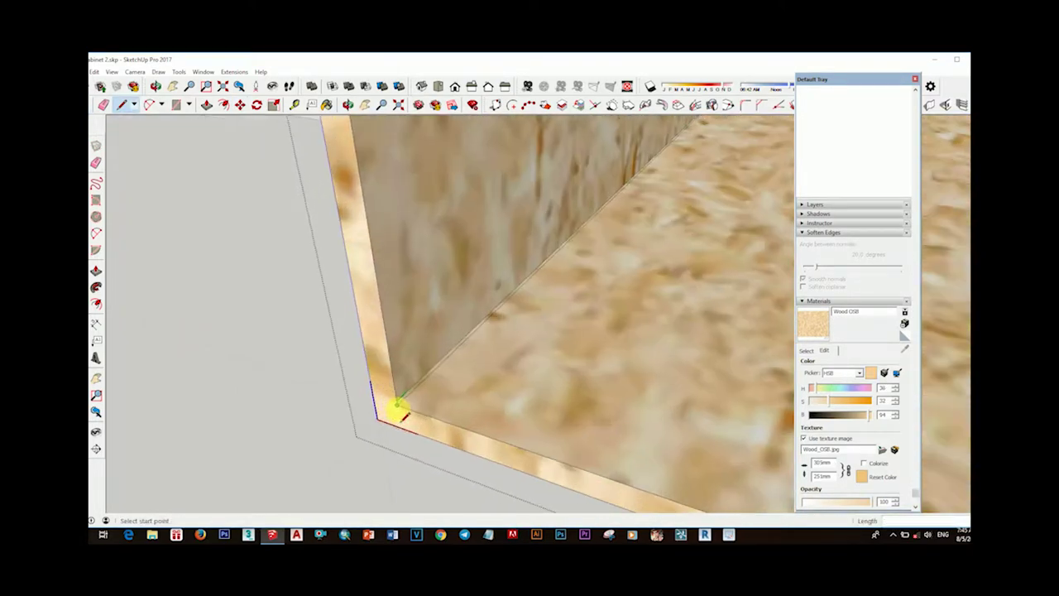
mouse_move(432, 433)
middle_down()
mouse_move(425, 461)
mouse_move(437, 248)
middle_up()
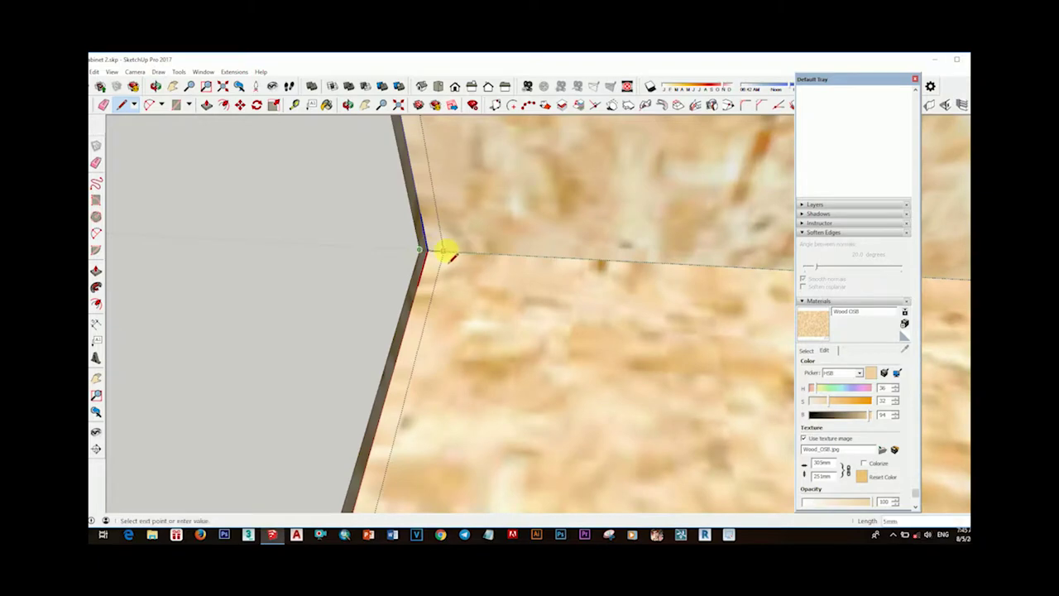
scroll(445, 251, down, 3)
scroll(491, 316, down, 3)
mouse_move(491, 316)
middle_down()
mouse_move(487, 282)
mouse_move(604, 367)
mouse_move(517, 356)
middle_up()
Select the entire open box and paint its walls and floor with Wood OSB
triple_click(517, 356)
click(524, 361)
scroll(337, 331, up, 3)
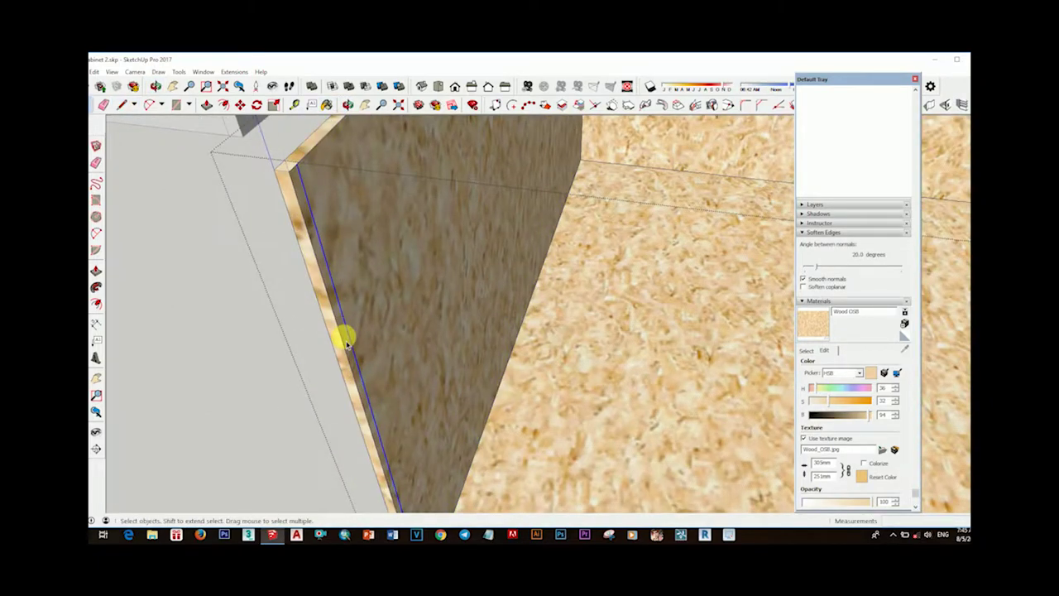
scroll(427, 272, down, 2)
scroll(427, 272, down, 4)
middle_drag(428, 272, 548, 357)
scroll(579, 355, up, 3)
key(p)
key(space)
scroll(574, 386, down, 3)
middle_drag(607, 373, 224, 300)
scroll(343, 472, up, 3)
scroll(403, 361, up, 2)
Start a line at the box's bottom-left corner, then inspect the textured box from the front
key(l)
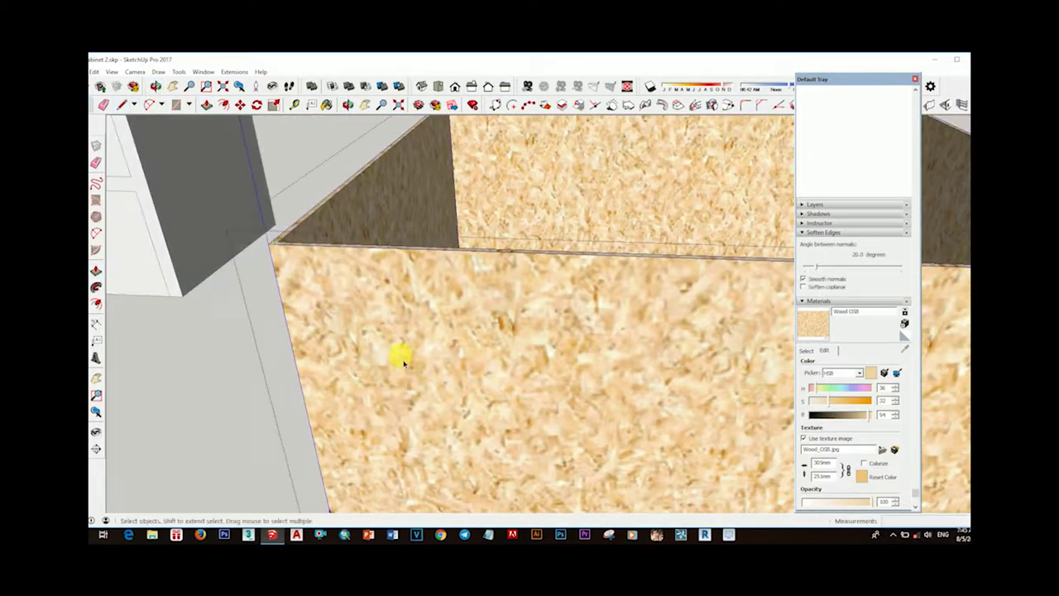
scroll(333, 439, up, 3)
click(335, 454)
scroll(335, 453, up, 2)
key(Escape)
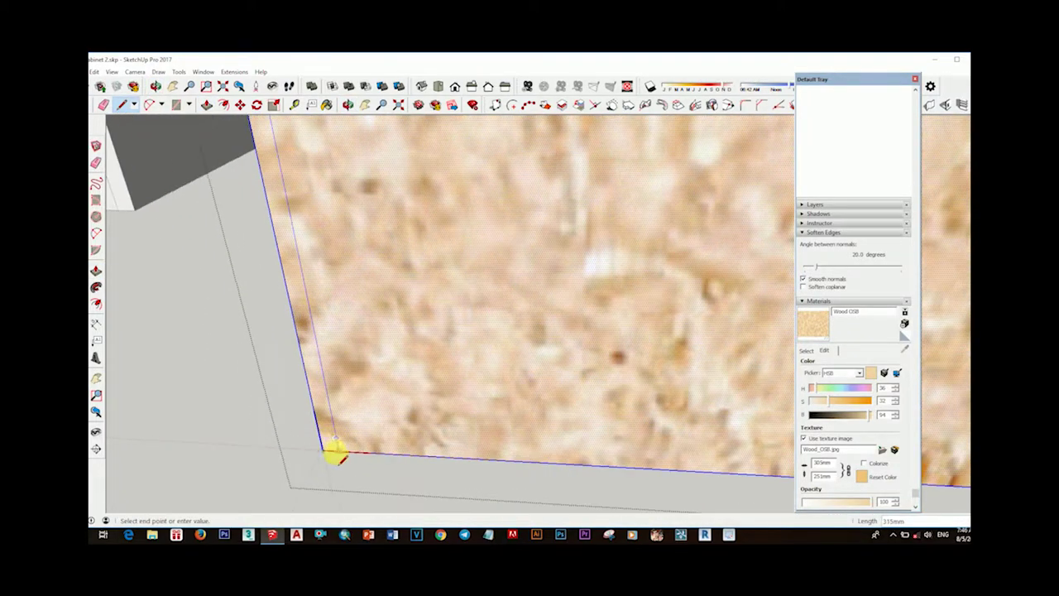
scroll(395, 406, down, 3)
shift+middle_drag(395, 407, 655, 425)
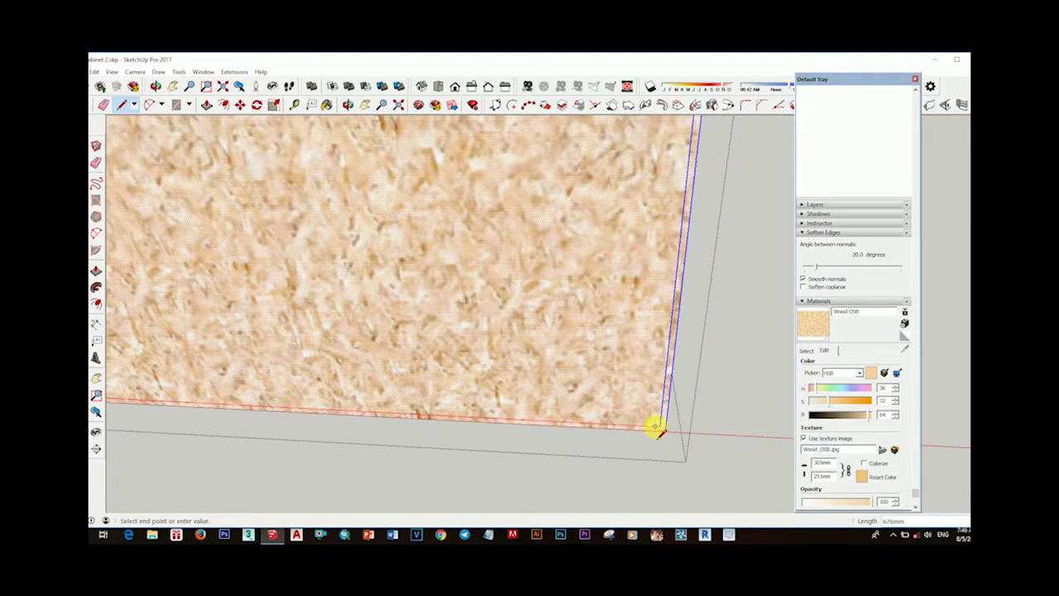
scroll(373, 390, down, 4)
scroll(426, 395, up, 3)
mouse_move(373, 390)
middle_down()
mouse_move(426, 395)
mouse_move(349, 470)
middle_up()
scroll(310, 274, up, 2)
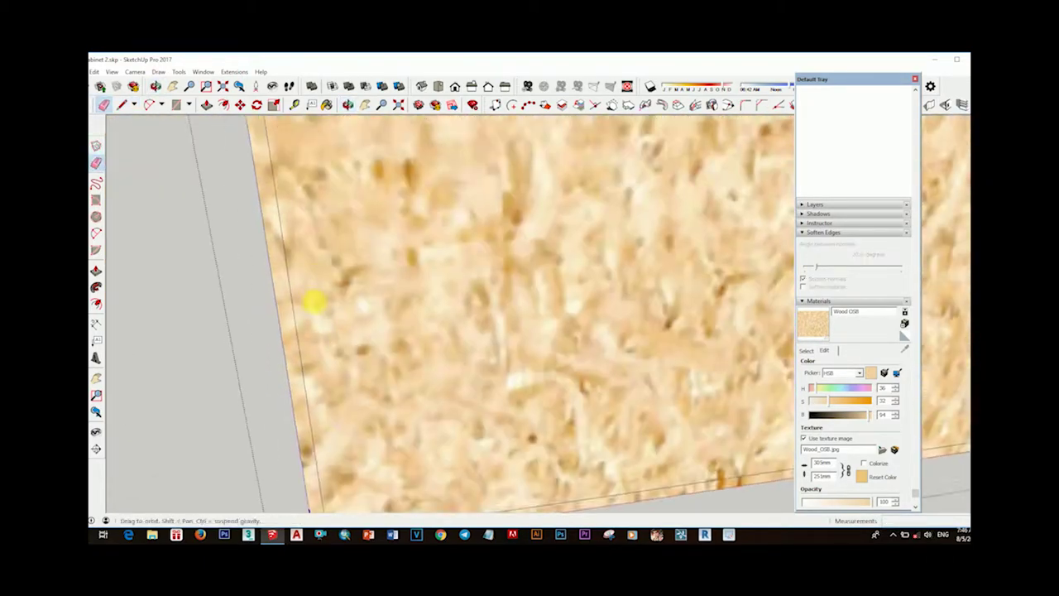
scroll(332, 287, down, 3)
middle_drag(309, 250, 332, 287)
scroll(331, 285, down, 3)
scroll(466, 416, up, 3)
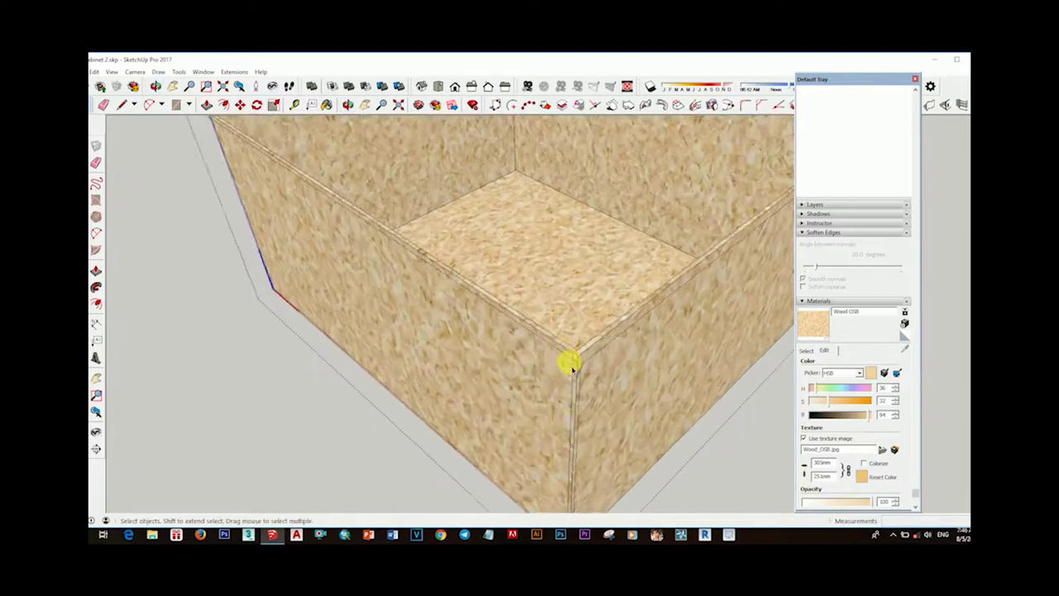
middle_drag(570, 359, 626, 403)
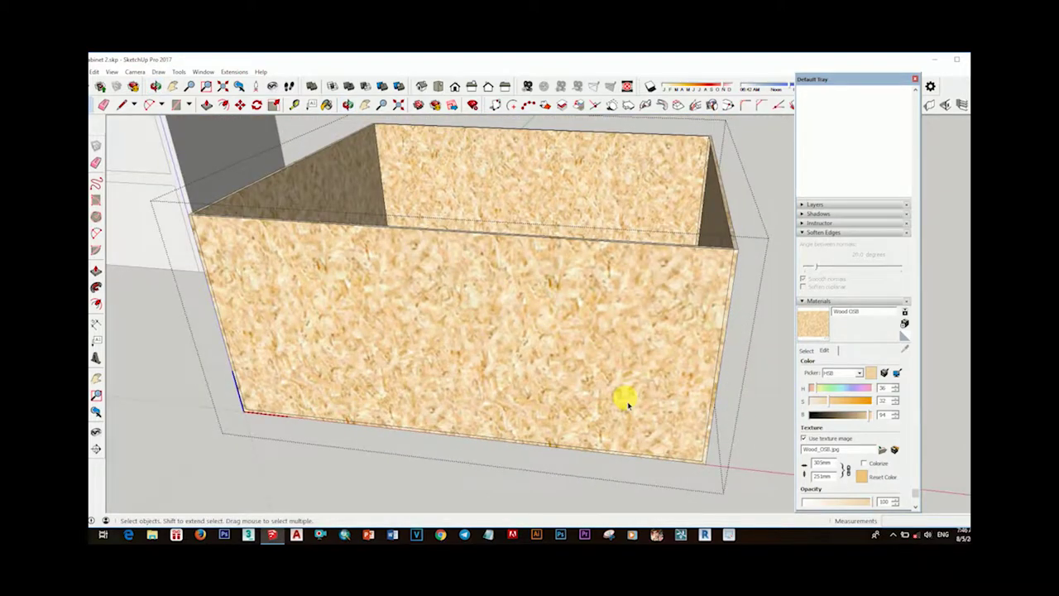
scroll(666, 302, down, 3)
scroll(390, 231, up, 3)
scroll(345, 331, up, 2)
Draw a small rectangular handle block on the OSB box's front wall
scroll(345, 330, down, 3)
mouse_move(345, 331)
middle_down()
mouse_move(543, 362)
mouse_move(472, 331)
middle_up()
scroll(461, 427, up, 2)
scroll(459, 424, up, 2)
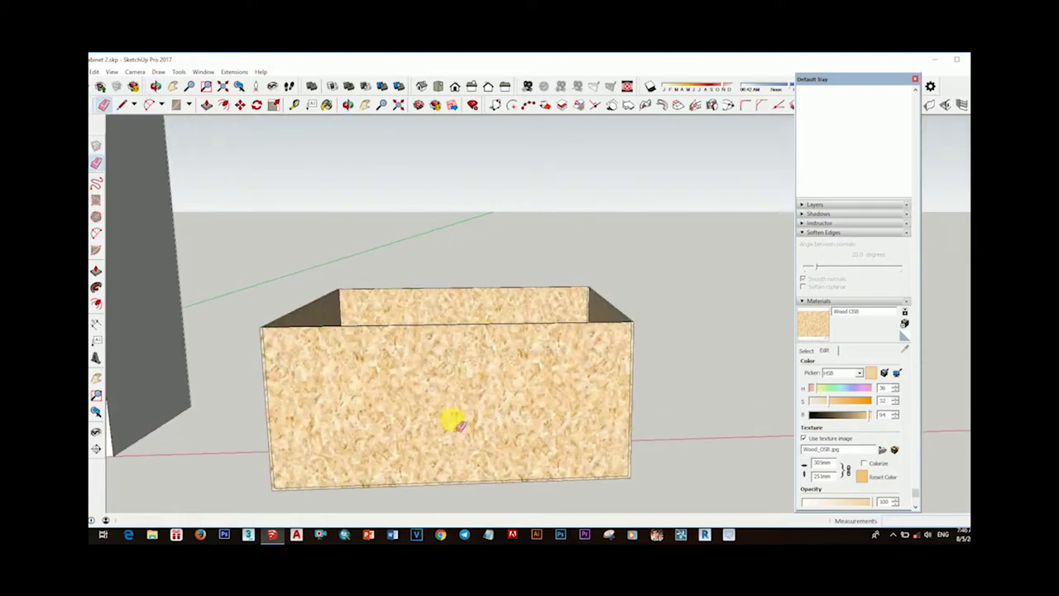
click(474, 416)
key(space)
scroll(465, 413, up, 2)
mouse_move(471, 419)
middle_down()
mouse_move(390, 427)
mouse_move(507, 405)
mouse_move(538, 425)
middle_up()
scroll(463, 426, down, 3)
scroll(497, 447, up, 3)
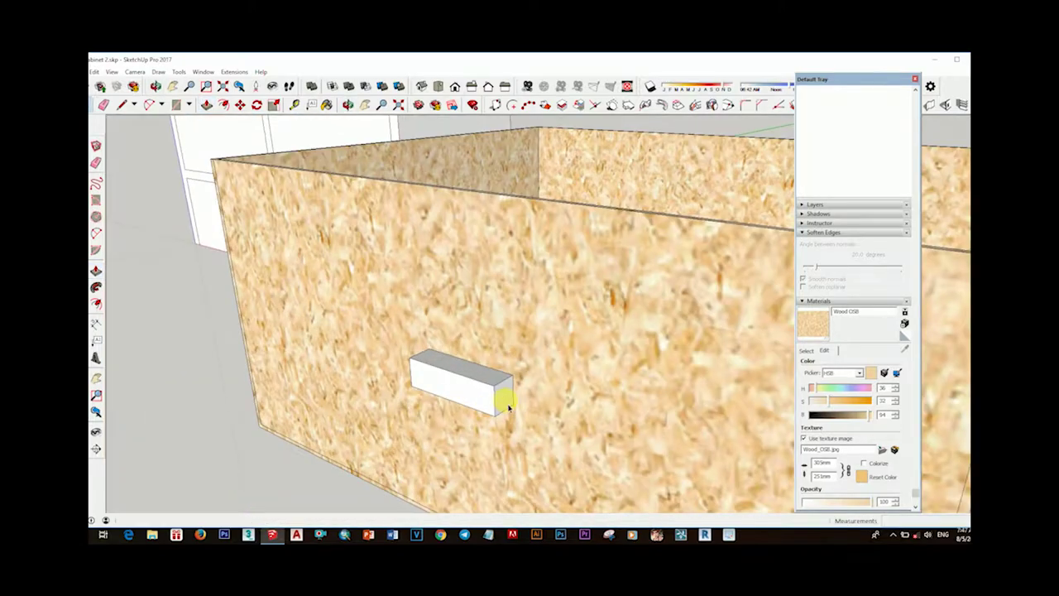
scroll(488, 406, down, 3)
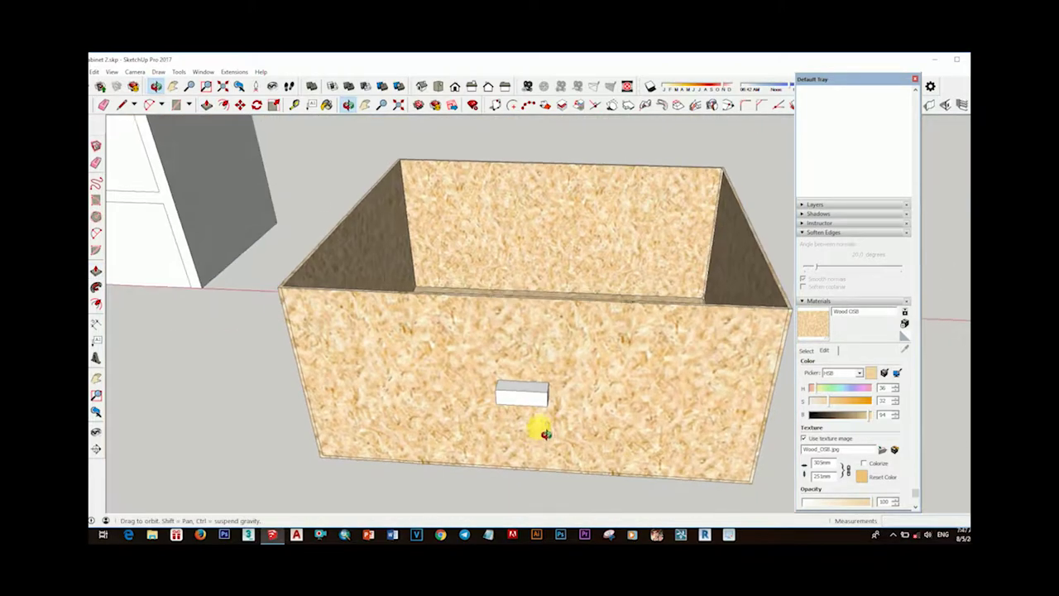
scroll(476, 381, up, 5)
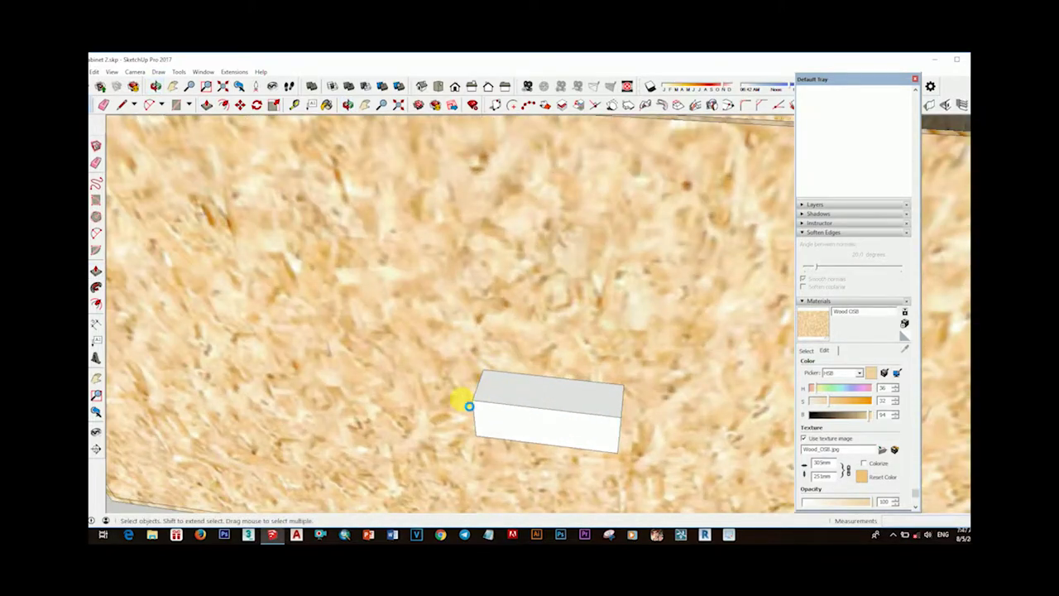
middle_drag(468, 406, 461, 414)
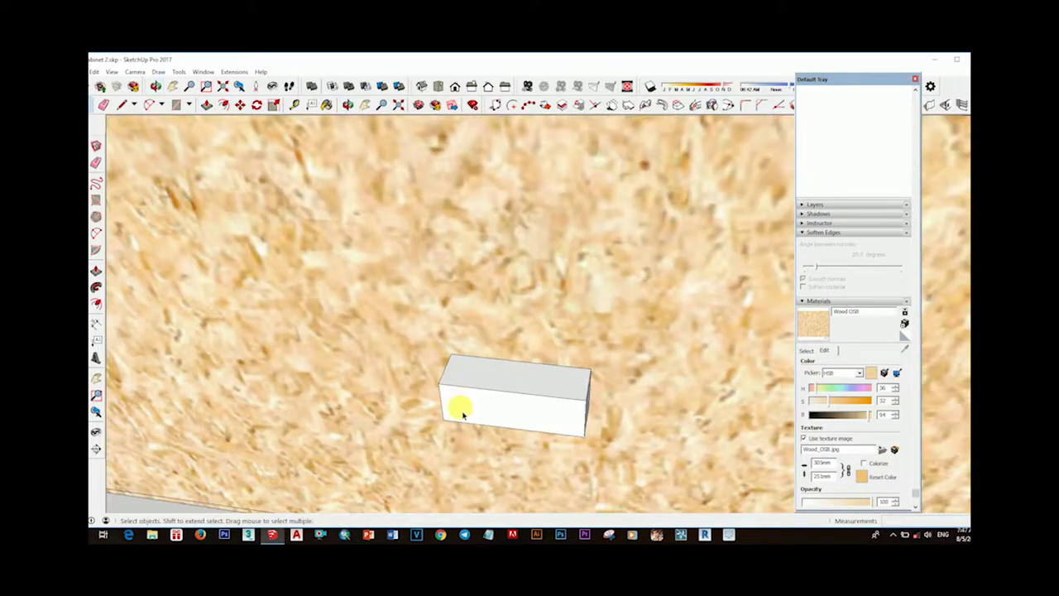
Cut a curved arc across the top of the handle block
scroll(468, 368, up, 2)
click(468, 364)
key(Return)
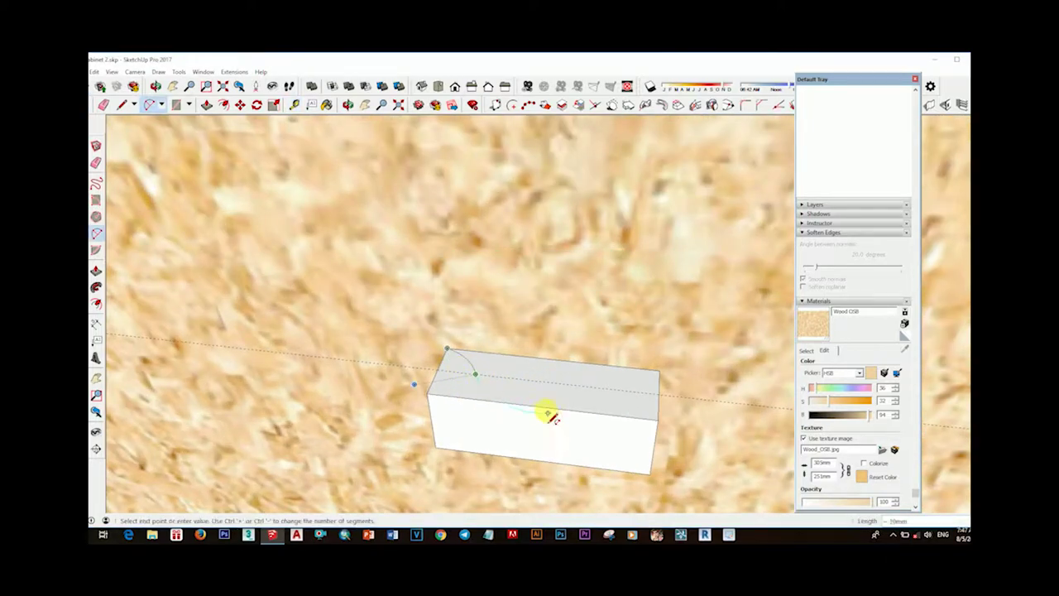
scroll(506, 400, up, 3)
scroll(496, 399, up, 2)
scroll(492, 397, up, 2)
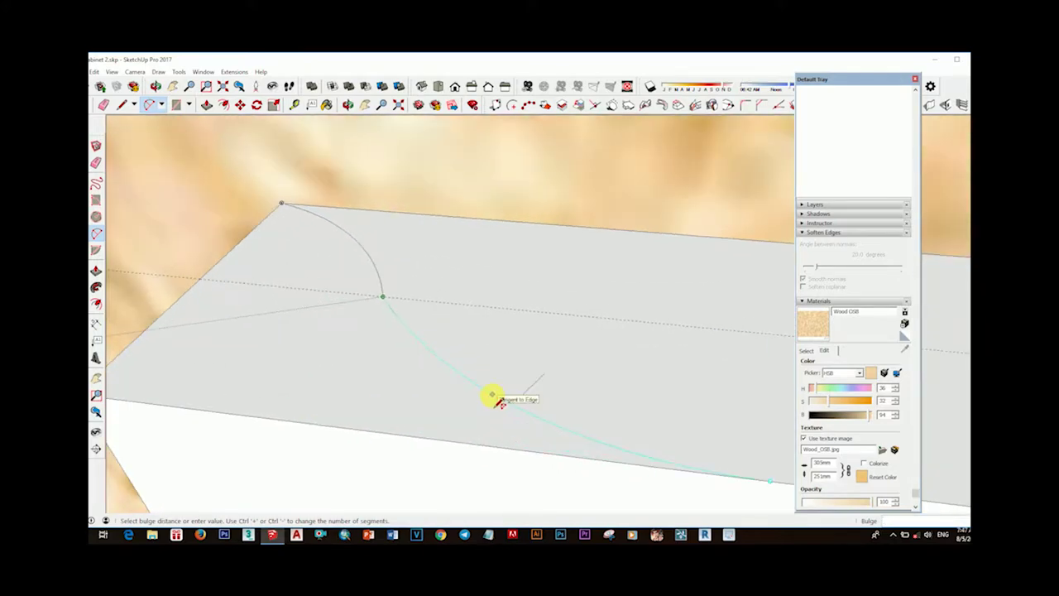
click(491, 397)
scroll(668, 393, down, 3)
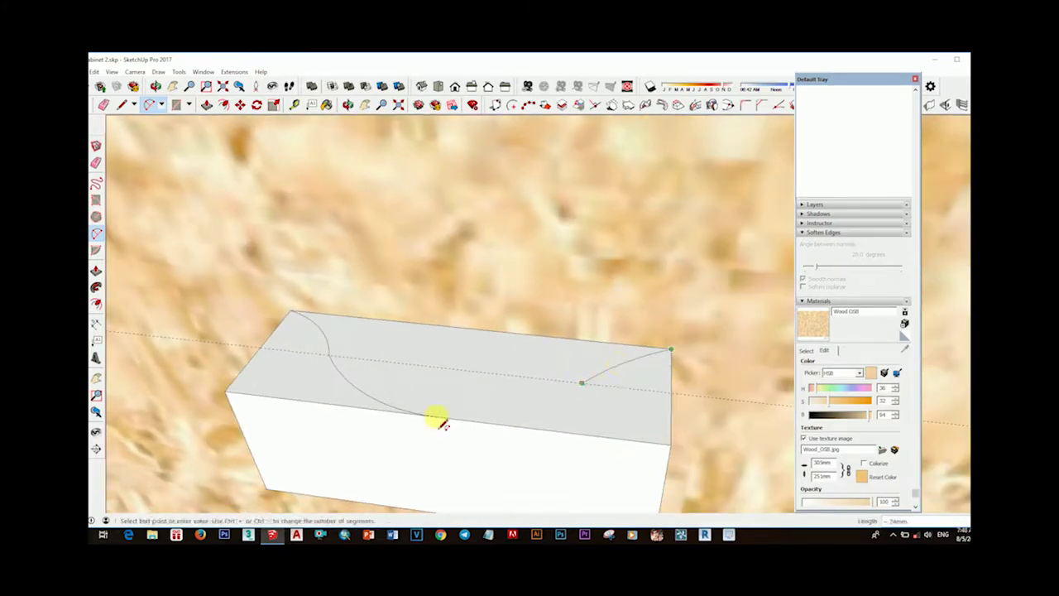
scroll(519, 406, down, 3)
Push/Pull the arc-bounded sections to carve the handle's curved profile
mouse_move(567, 479)
middle_down()
mouse_move(574, 426)
mouse_move(515, 208)
mouse_move(587, 359)
middle_up()
key(p)
click(574, 425)
click(558, 472)
scroll(555, 396, up, 3)
mouse_move(620, 402)
middle_down()
mouse_move(590, 226)
mouse_move(680, 342)
mouse_move(655, 352)
middle_up()
Show the material library with the Metal collection
key(l)
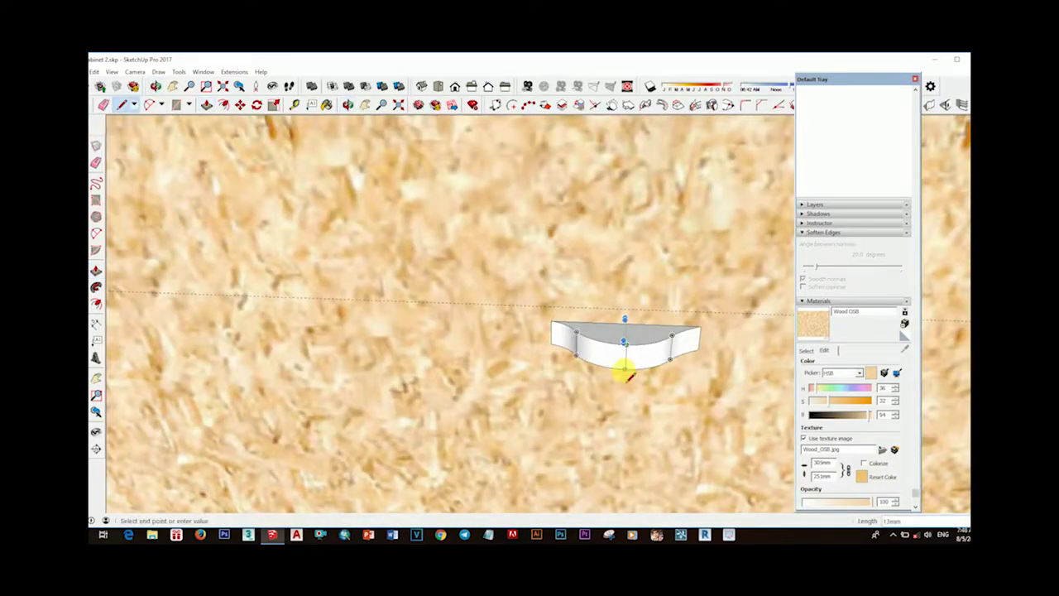
mouse_move(642, 347)
middle_down()
mouse_move(555, 336)
mouse_move(603, 349)
mouse_move(572, 378)
middle_up()
key(space)
scroll(570, 394, up, 1)
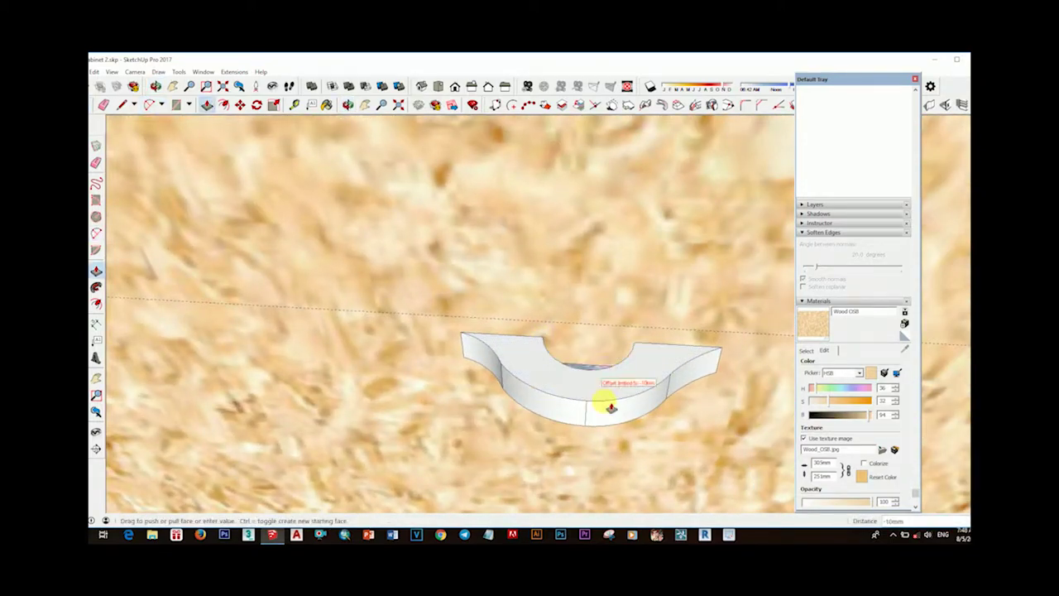
key(space)
scroll(604, 381, down, 5)
mouse_move(406, 421)
middle_down()
mouse_move(603, 306)
mouse_move(589, 336)
middle_up()
click(810, 352)
click(864, 393)
click(860, 458)
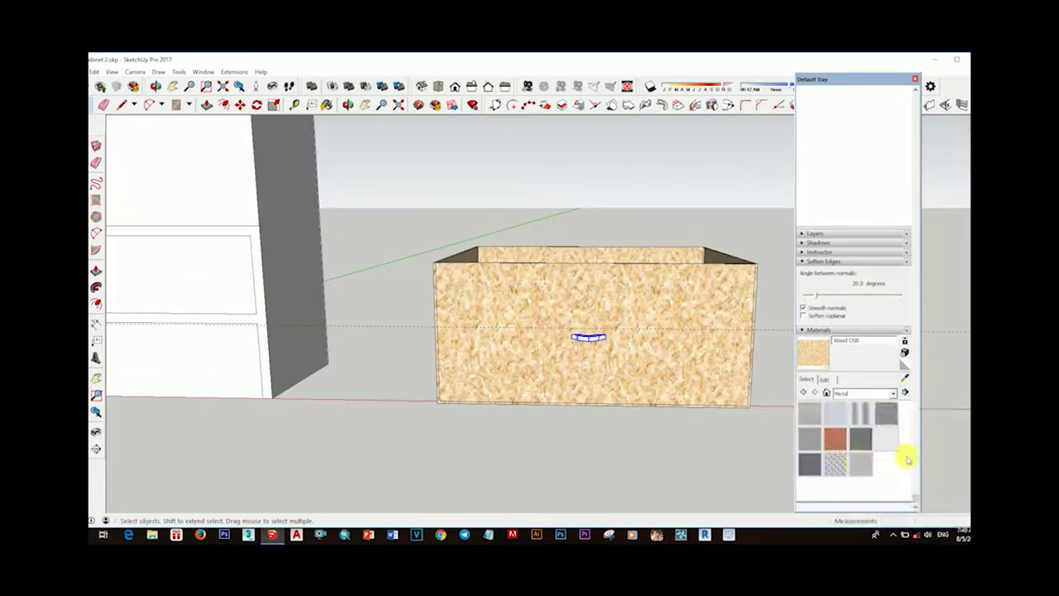
Make the metal-finished curved handle into a component
scroll(629, 438, up, 5)
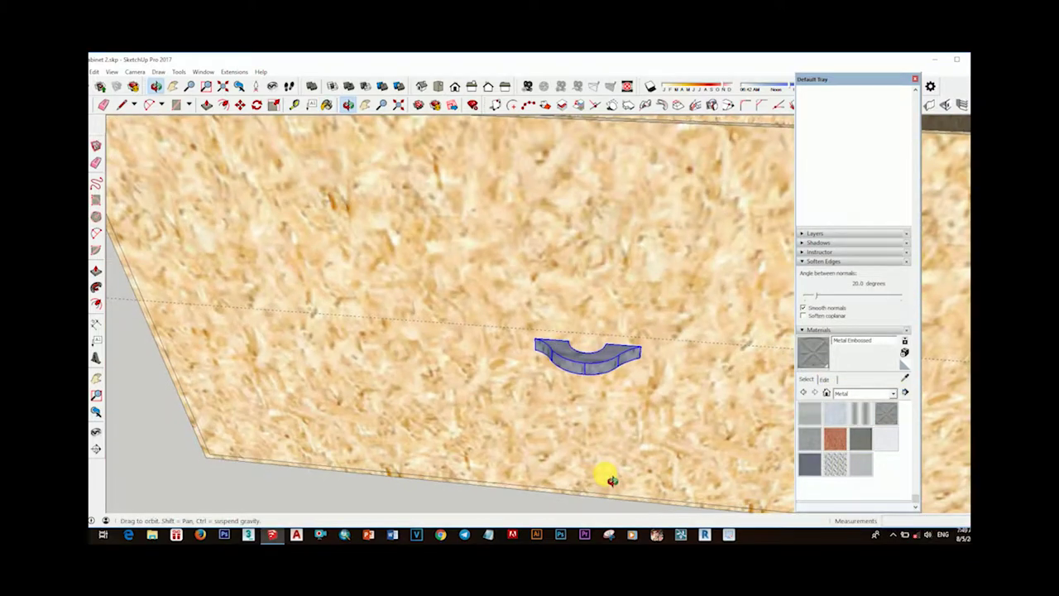
scroll(571, 364, down, 5)
scroll(657, 342, up, 2)
right_click(568, 346)
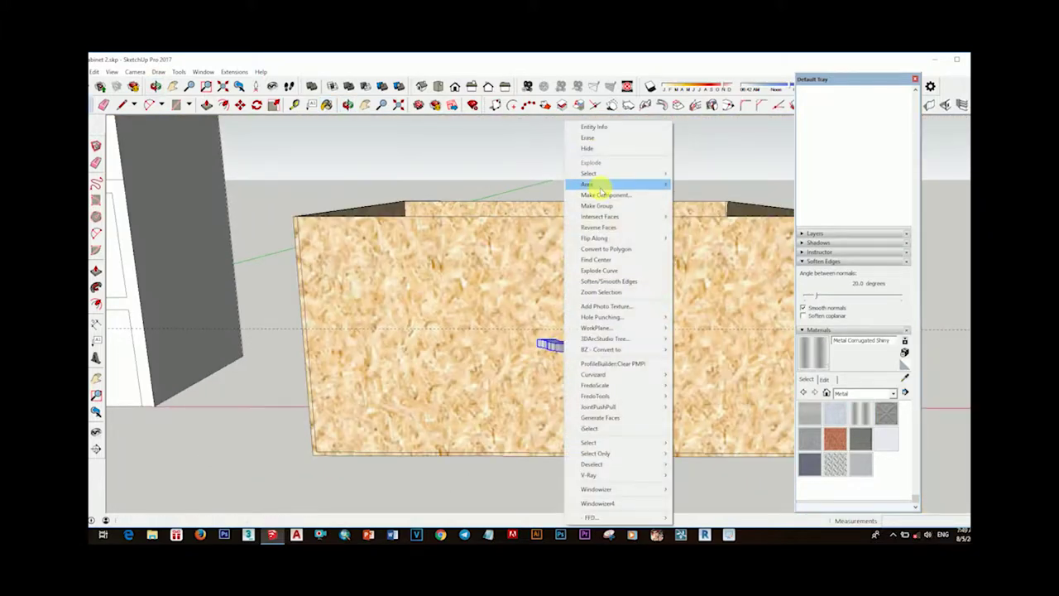
click(601, 185)
click(552, 343)
Select the cabinet's top-left front panel
scroll(671, 366, down, 5)
mouse_move(671, 366)
middle_down()
mouse_move(551, 369)
mouse_move(555, 402)
middle_up()
scroll(380, 347, up, 2)
click(338, 330)
scroll(368, 354, up, 2)
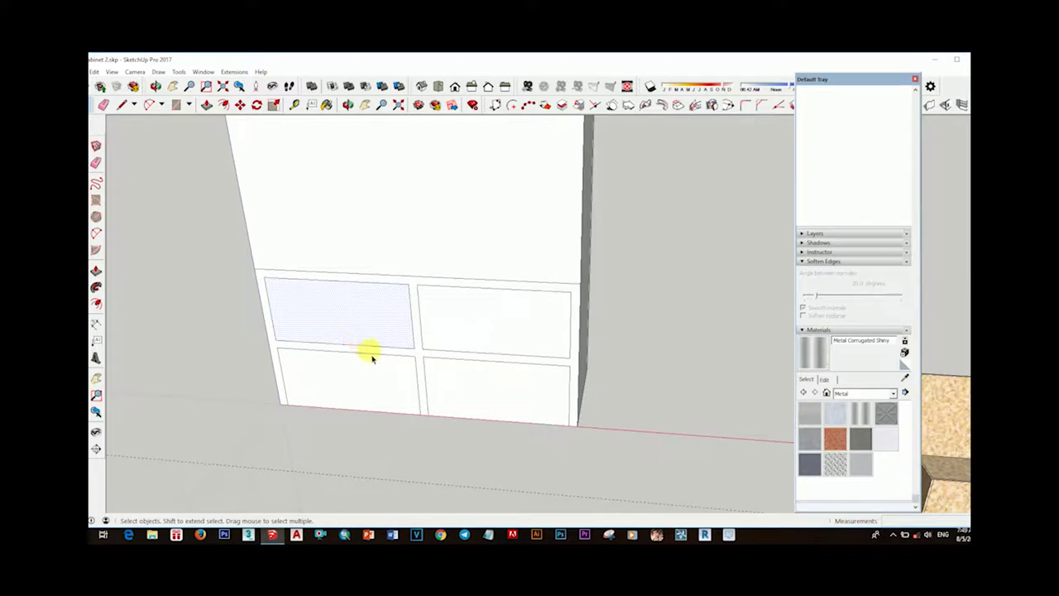
Offset a thin inner border inside the cabinet's front panel faces
scroll(422, 312, up, 2)
scroll(363, 315, down, 3)
scroll(427, 350, up, 3)
click(444, 312)
scroll(369, 359, down, 2)
scroll(369, 359, up, 3)
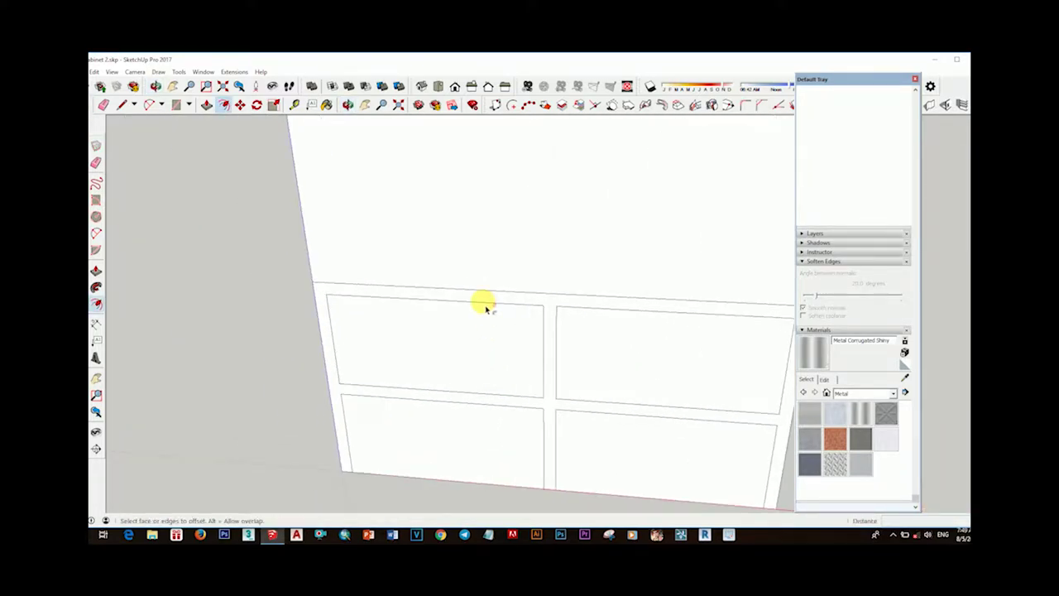
scroll(508, 406, up, 3)
scroll(566, 391, down, 3)
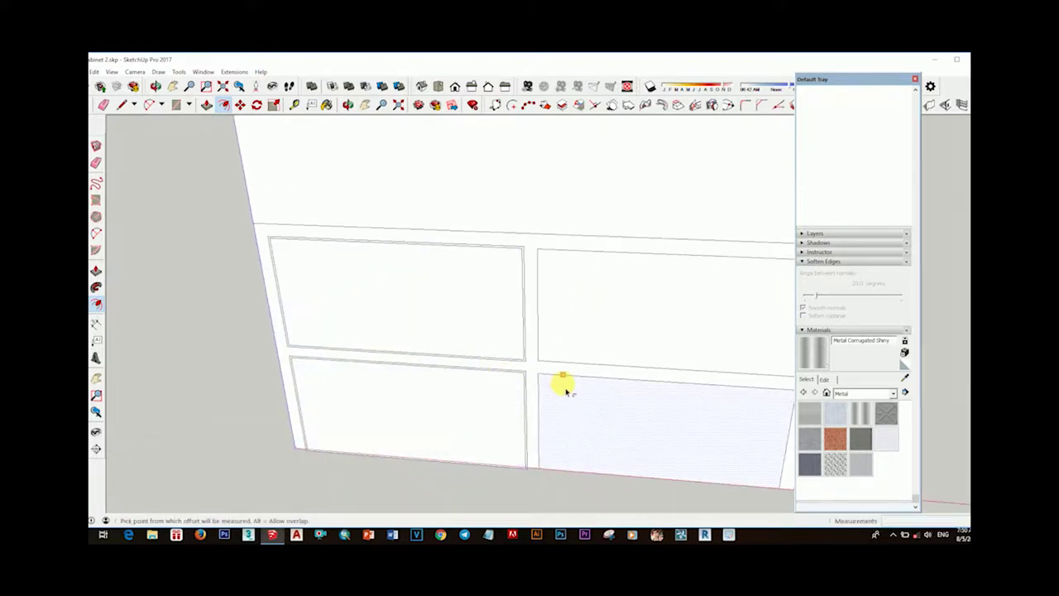
scroll(562, 259, up, 2)
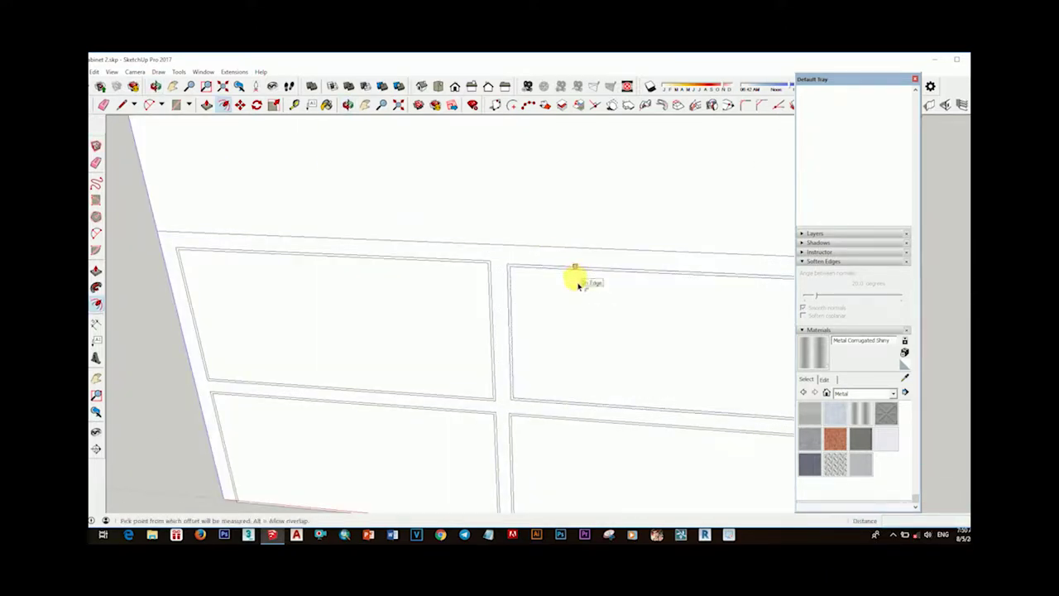
scroll(589, 285, up, 2)
key(space)
scroll(593, 261, down, 3)
scroll(563, 347, up, 2)
scroll(438, 373, down, 2)
scroll(437, 390, down, 3)
Erase the upper front panel faces to open recessed drawer openings
right_click(431, 381)
right_click(562, 376)
click(591, 63)
scroll(792, 386, down, 3)
middle_drag(792, 385, 511, 419)
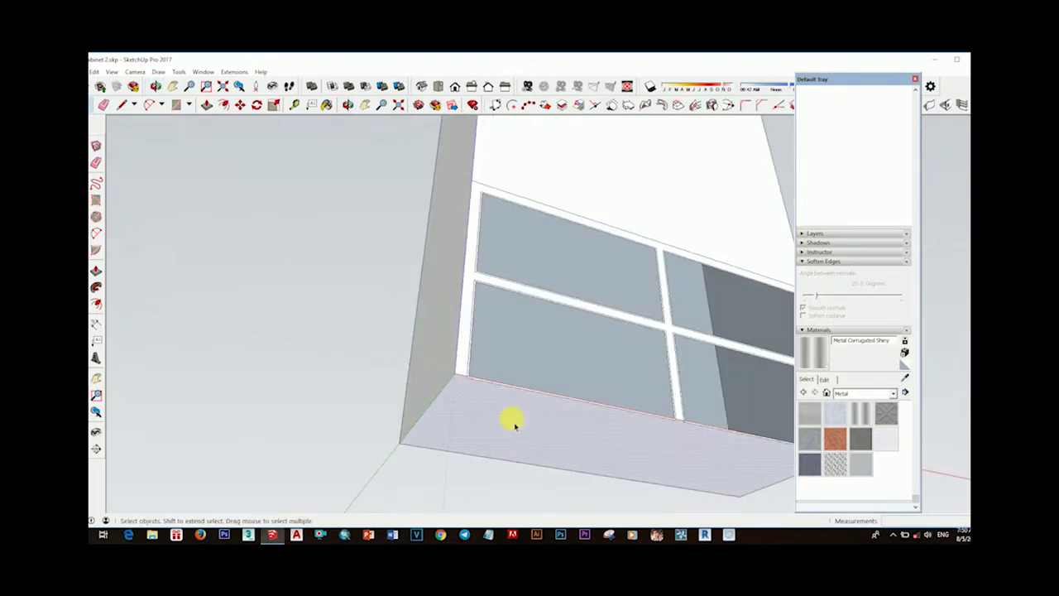
Orbit to look up at the cabinet's underside
key(p)
scroll(472, 382, up, 3)
mouse_move(469, 370)
middle_down()
mouse_move(503, 472)
mouse_move(501, 464)
middle_up()
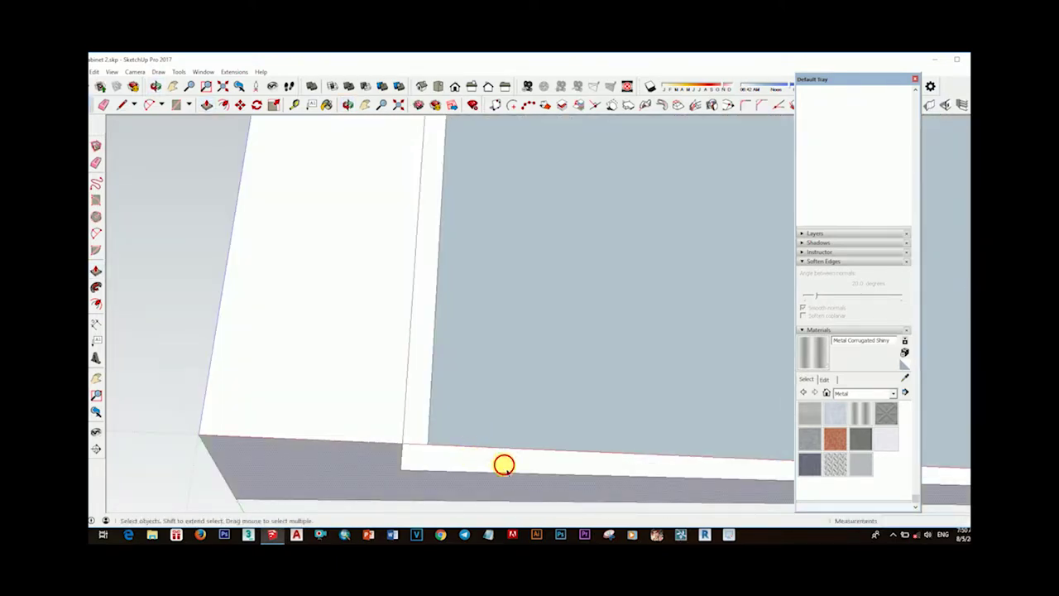
scroll(488, 439, up, 2)
key(space)
scroll(468, 378, up, 2)
mouse_move(468, 378)
middle_down()
mouse_move(461, 451)
mouse_move(492, 515)
mouse_move(571, 402)
mouse_move(561, 331)
mouse_move(397, 300)
middle_up()
Draw a rectangle across the cabinet's underside and select the new face
key(r)
middle_drag(331, 173, 634, 489)
scroll(341, 341, up, 3)
scroll(337, 339, down, 1)
click(320, 295)
scroll(496, 295, down, 2)
scroll(414, 403, up, 2)
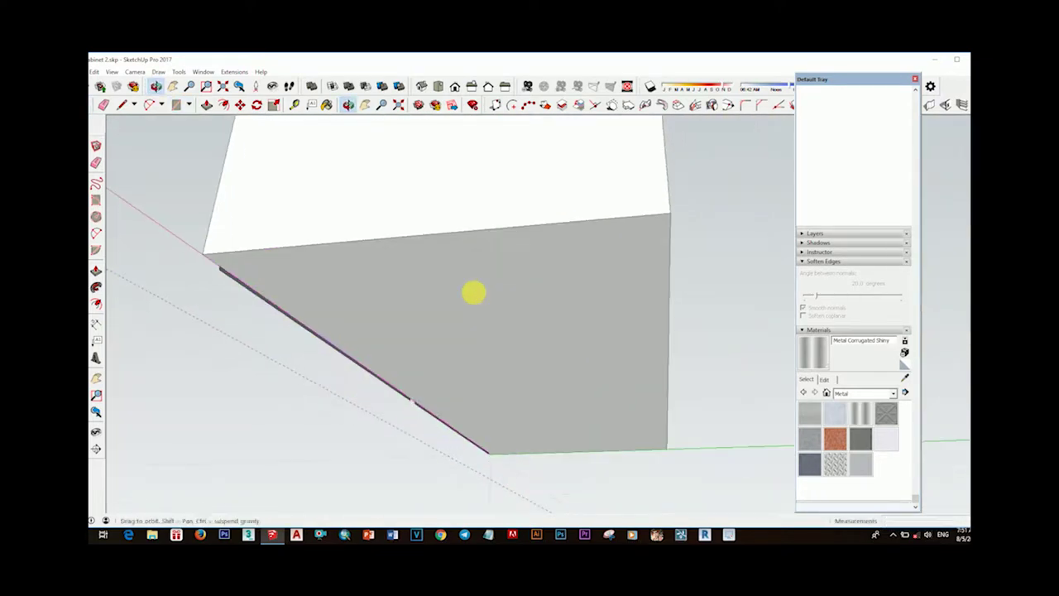
scroll(667, 386, up, 2)
click(668, 390)
scroll(579, 347, down, 2)
key(space)
click(501, 302)
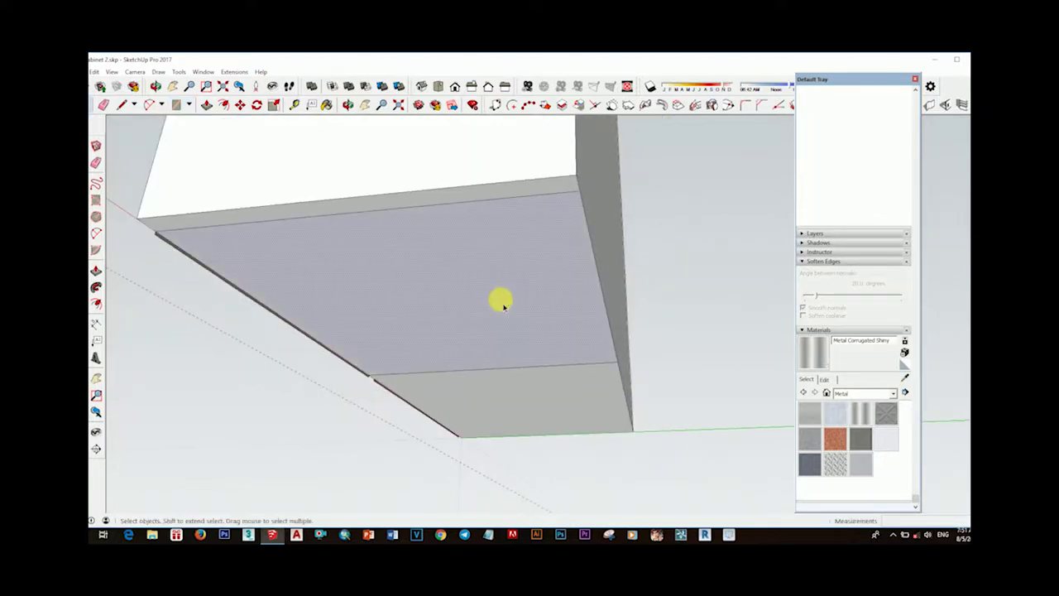
Draw another underside rectangle and push it 5mm to form a shallow base step
key(r)
scroll(392, 384, up, 2)
click(372, 335)
scroll(389, 397, down, 2)
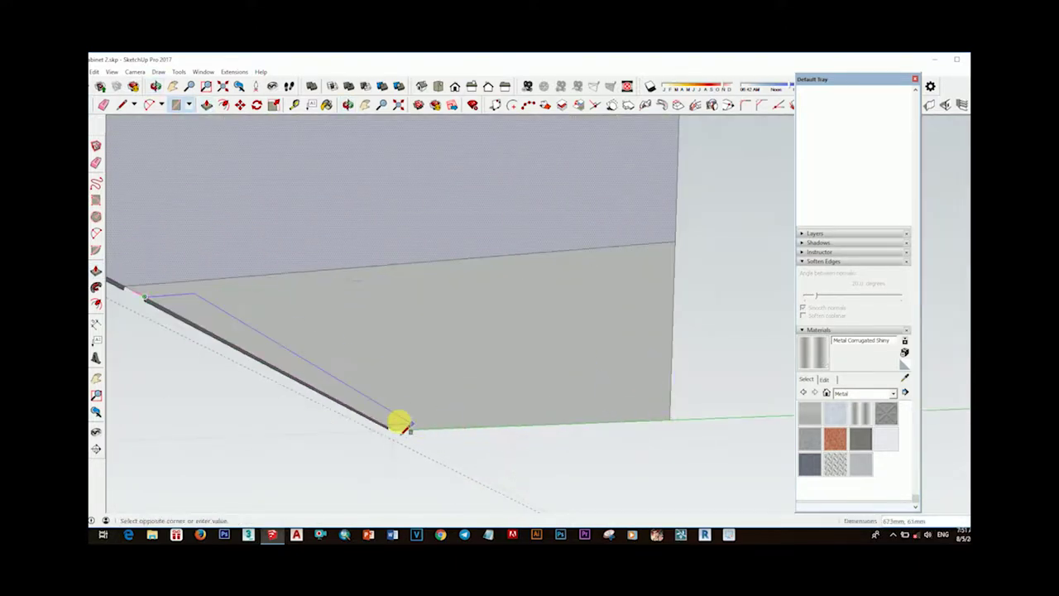
mouse_move(151, 308)
middle_down()
mouse_move(539, 208)
mouse_move(433, 343)
mouse_move(510, 382)
mouse_move(478, 210)
mouse_move(437, 286)
middle_up()
click(292, 276)
key(e)
mouse_move(502, 345)
middle_down()
mouse_move(583, 496)
mouse_move(555, 331)
mouse_move(591, 350)
mouse_move(342, 438)
mouse_move(424, 284)
middle_up()
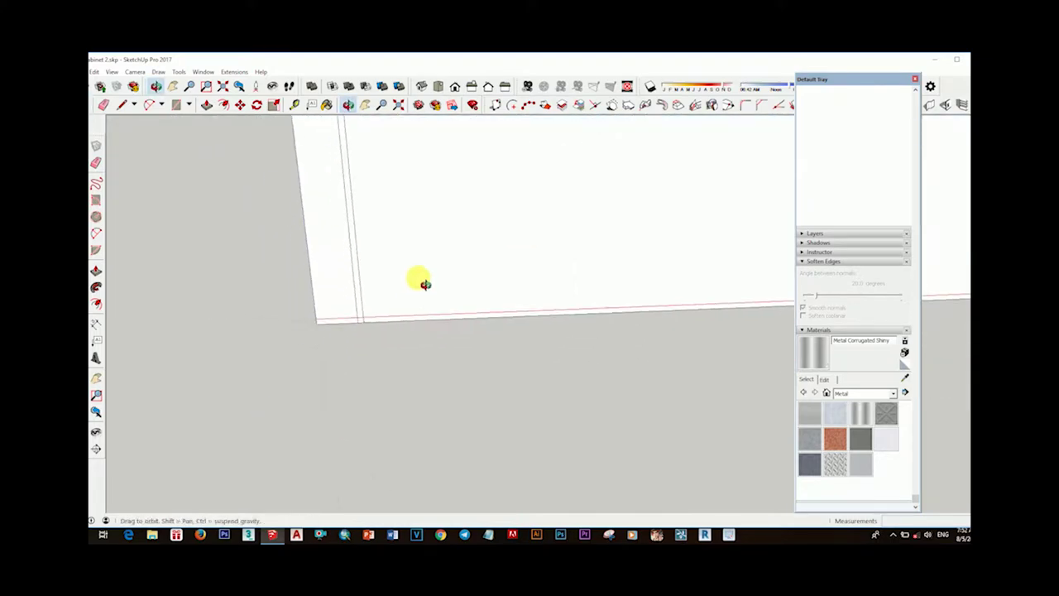
Bring the cabinet's front panels into view and select the lower front panel
scroll(424, 284, down, 5)
key(m)
scroll(535, 402, down, 3)
scroll(408, 366, up, 8)
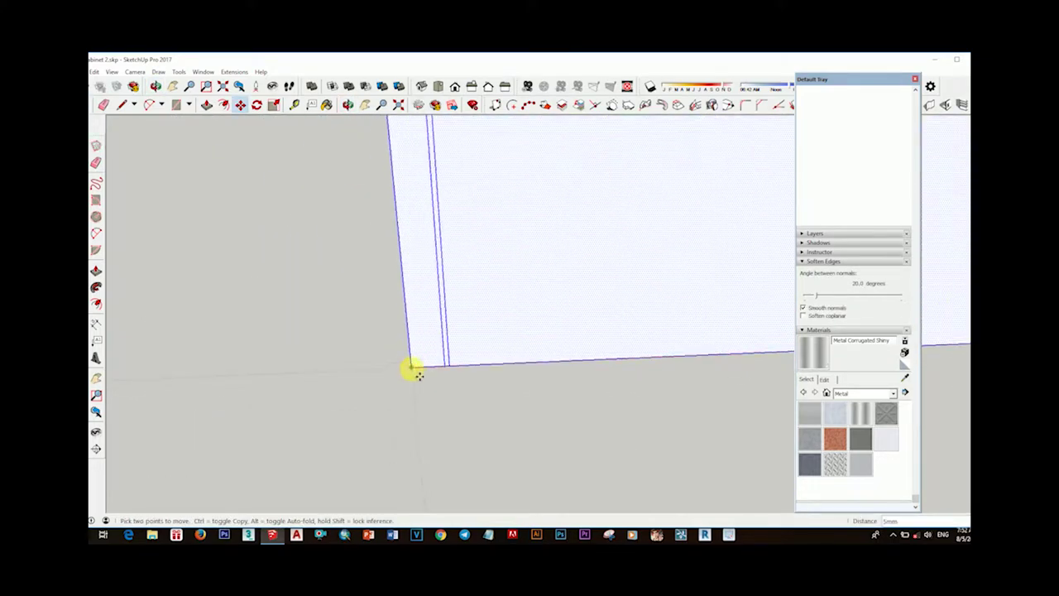
scroll(412, 369, down, 3)
middle_drag(402, 350, 519, 382)
scroll(425, 260, up, 3)
scroll(444, 253, up, 3)
scroll(379, 484, down, 2)
scroll(418, 468, down, 2)
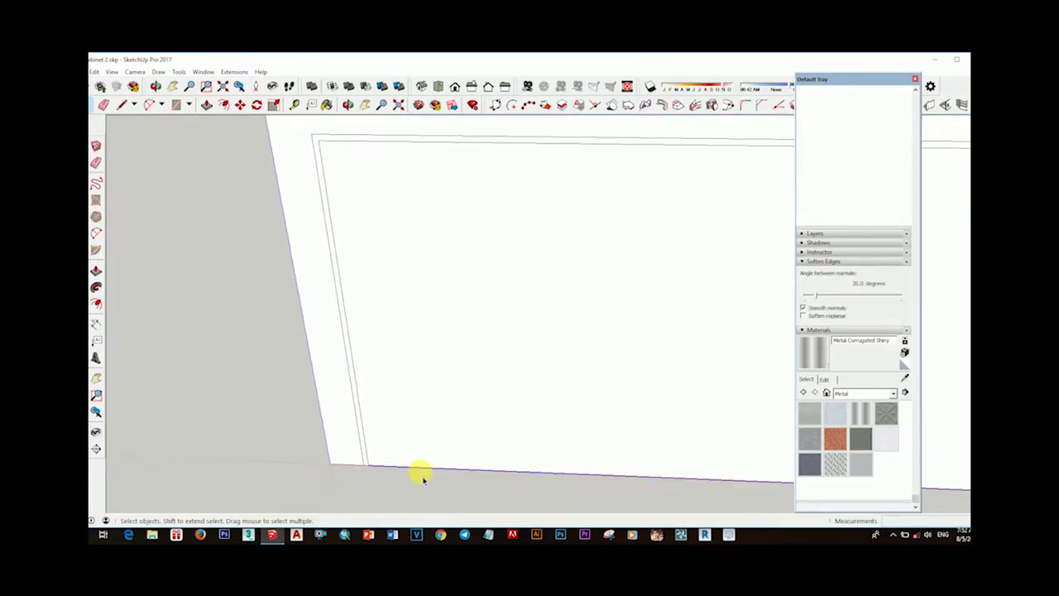
scroll(425, 422, down, 2)
scroll(610, 430, up, 2)
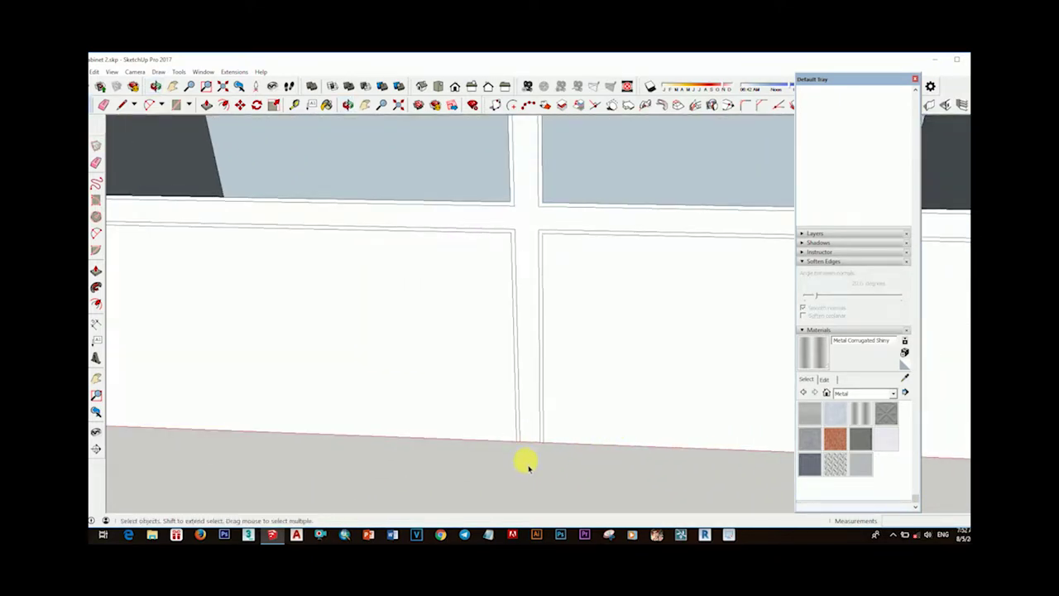
scroll(528, 465, down, 2)
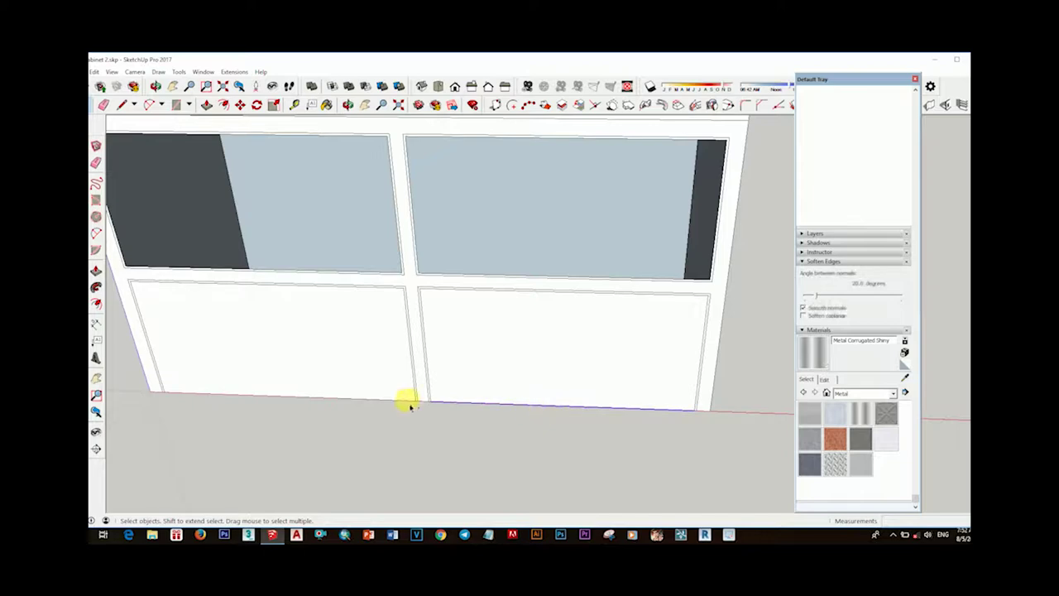
scroll(410, 405, up, 2)
key(m)
click(430, 378)
Push the lower front panels 600mm into the cabinet to leave open compartments
scroll(437, 382, down, 3)
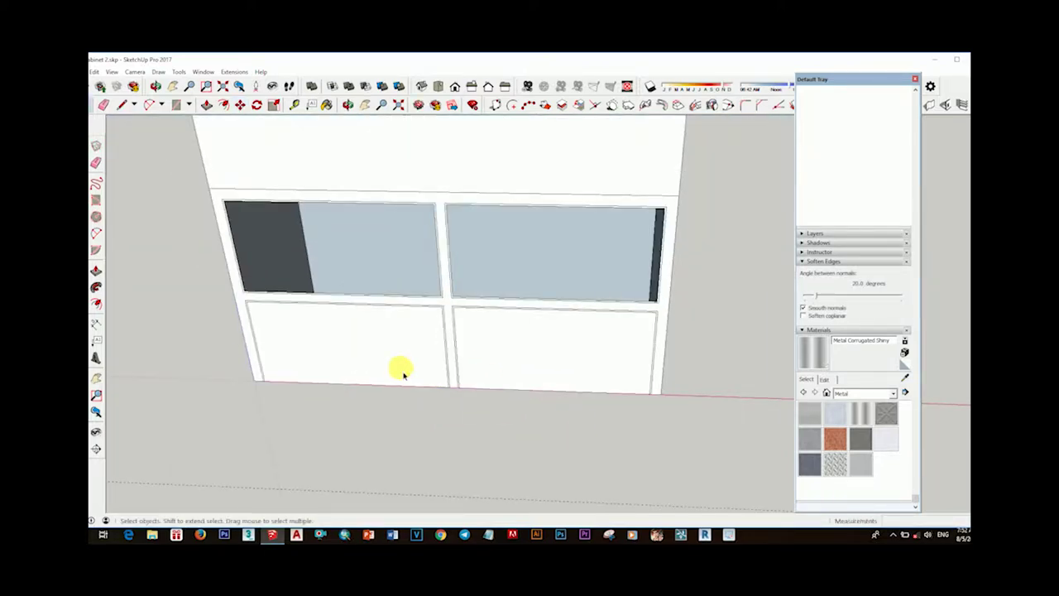
scroll(471, 388, up, 2)
right_click(470, 388)
key(Delete)
scroll(366, 367, up, 3)
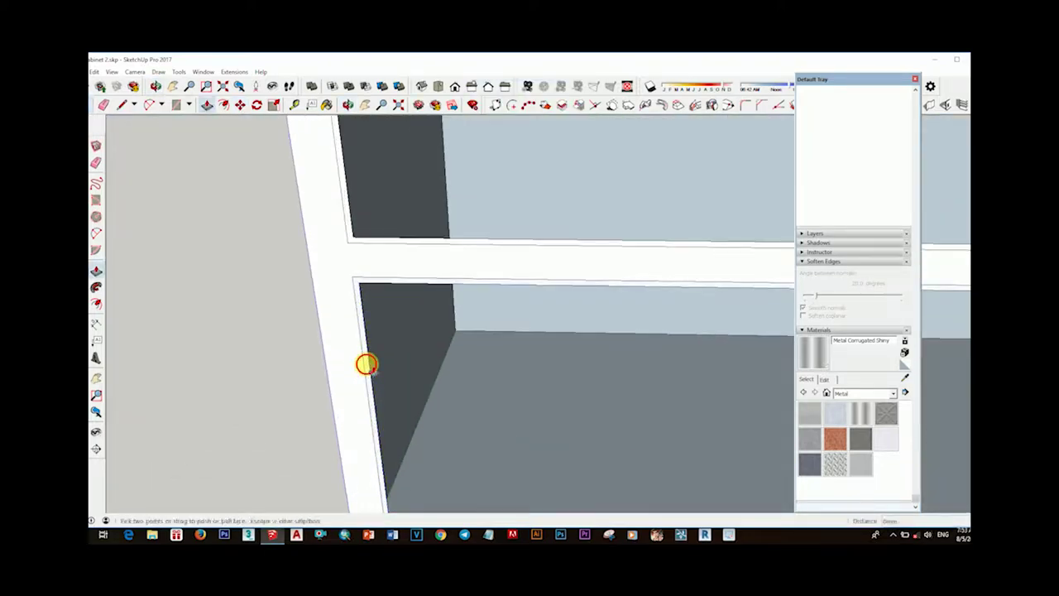
click(381, 346)
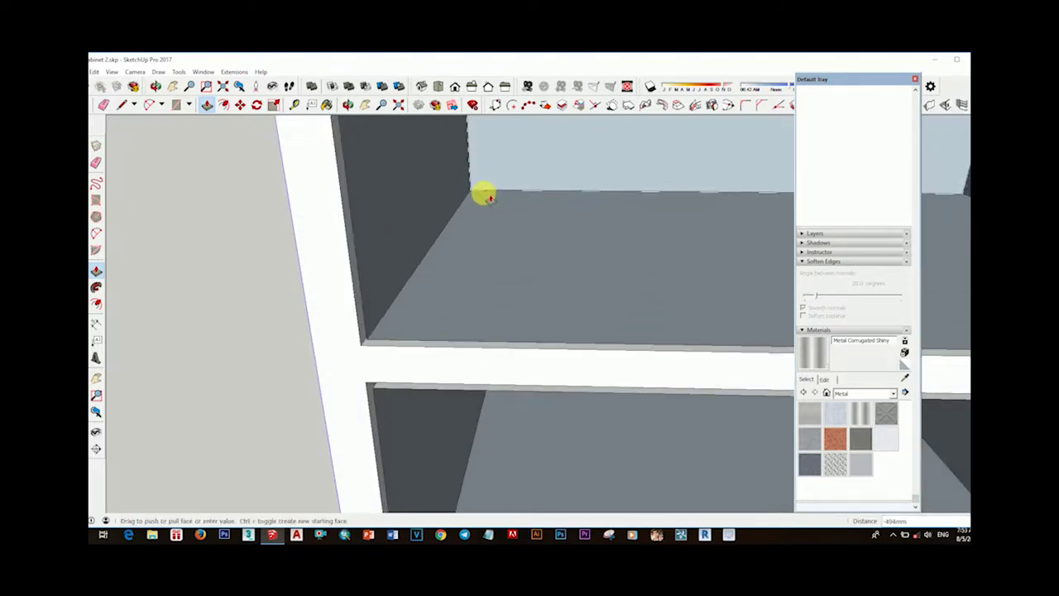
scroll(468, 243, down, 1)
scroll(413, 170, down, 3)
scroll(475, 327, up, 4)
scroll(527, 207, down, 2)
scroll(527, 208, down, 2)
right_click(521, 279)
scroll(464, 278, up, 2)
scroll(593, 290, down, 4)
Move the OSB drawer box into the upper-left compartment
middle_drag(593, 291, 636, 348)
scroll(388, 342, up, 4)
scroll(388, 341, down, 5)
key(m)
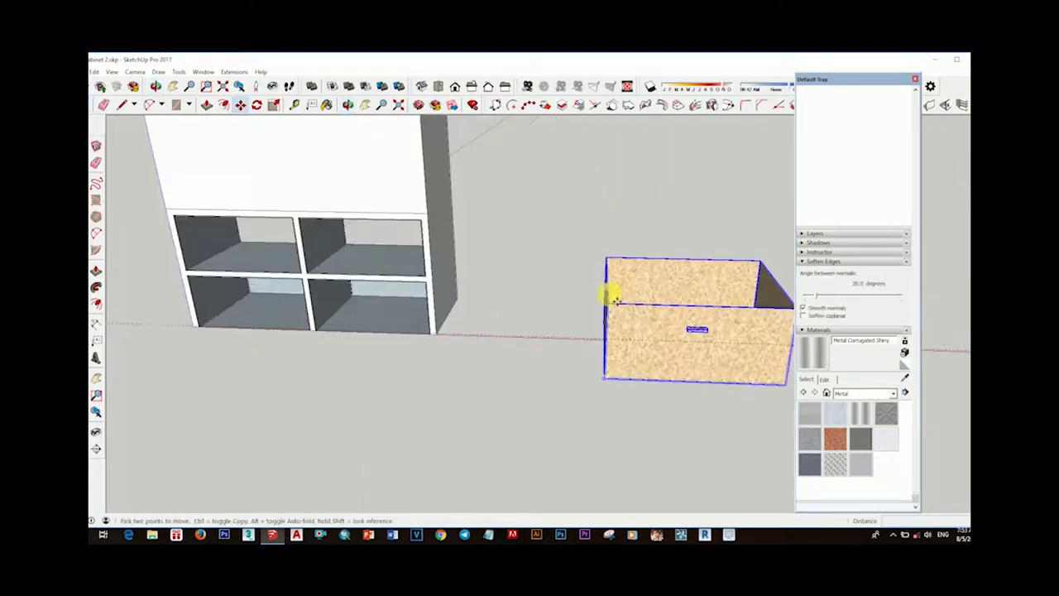
scroll(607, 292, up, 3)
click(554, 316)
scroll(289, 258, down, 3)
scroll(290, 259, up, 3)
scroll(265, 243, down, 2)
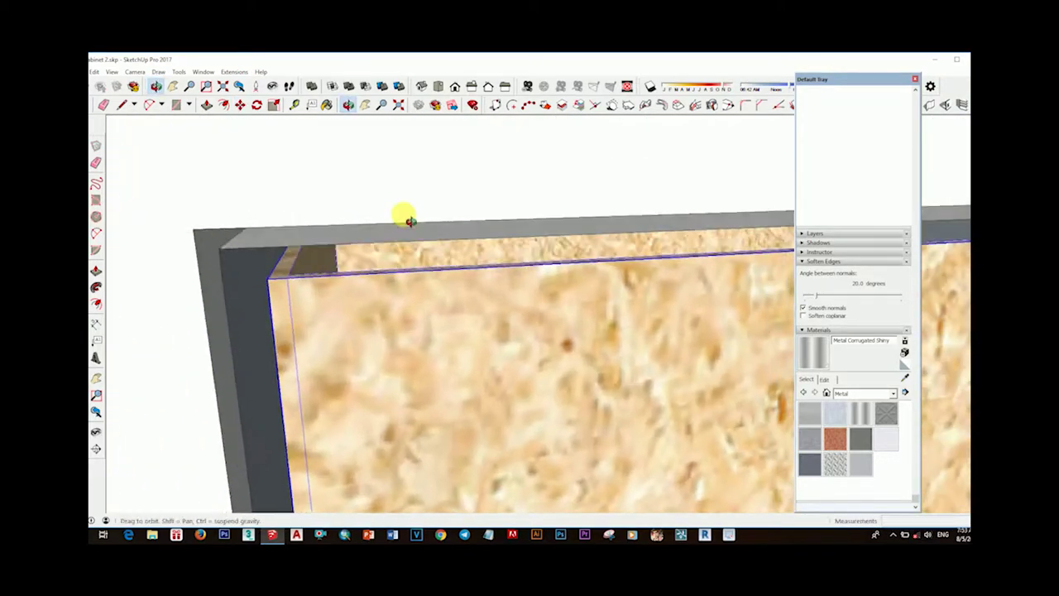
scroll(404, 215, up, 2)
scroll(149, 285, down, 2)
scroll(425, 307, down, 2)
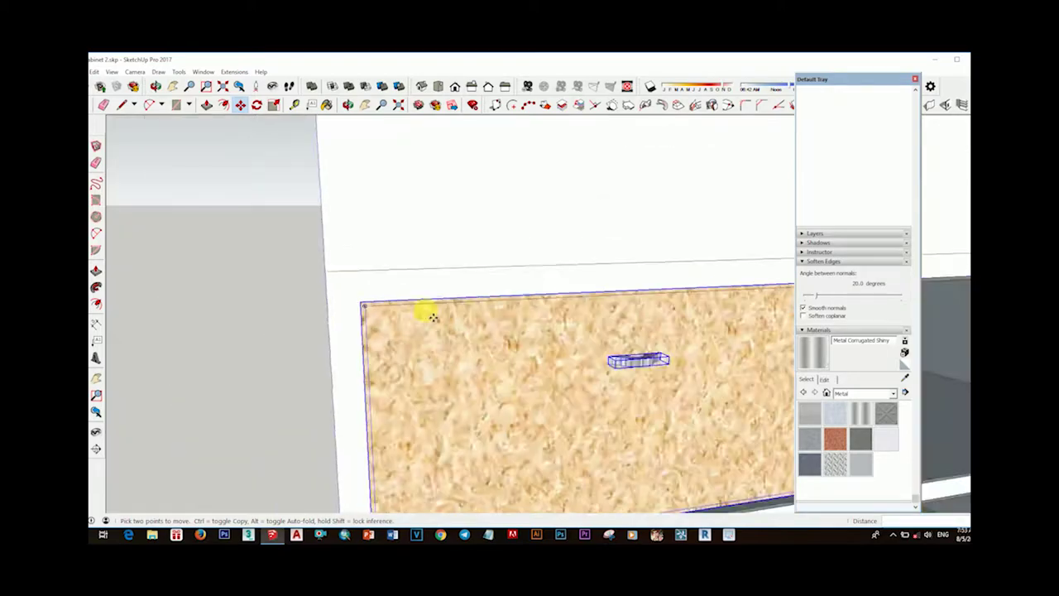
scroll(591, 413, up, 4)
click(586, 428)
scroll(585, 427, down, 4)
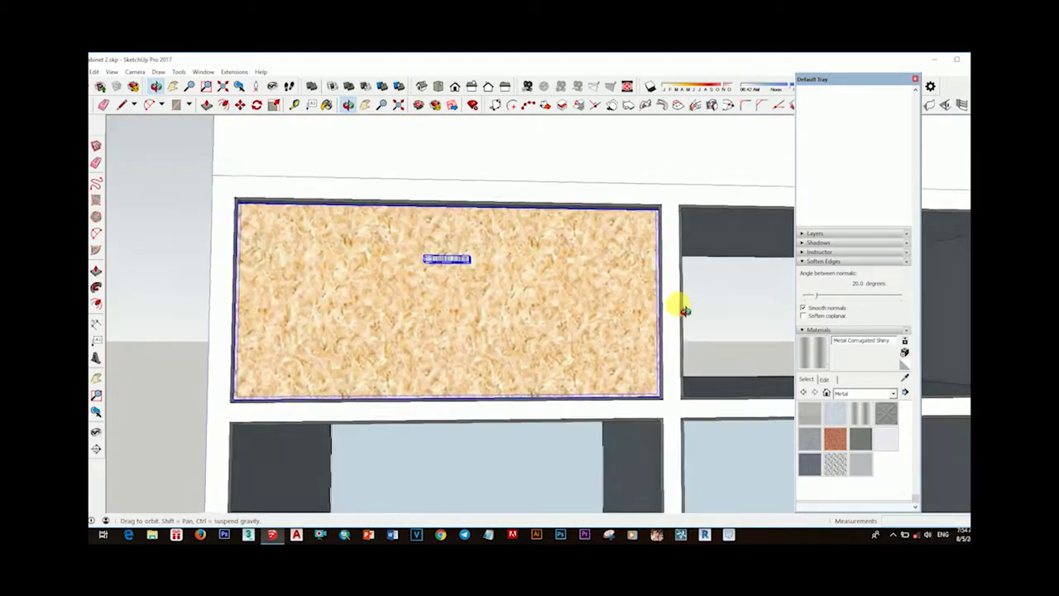
scroll(579, 355, down, 3)
key(space)
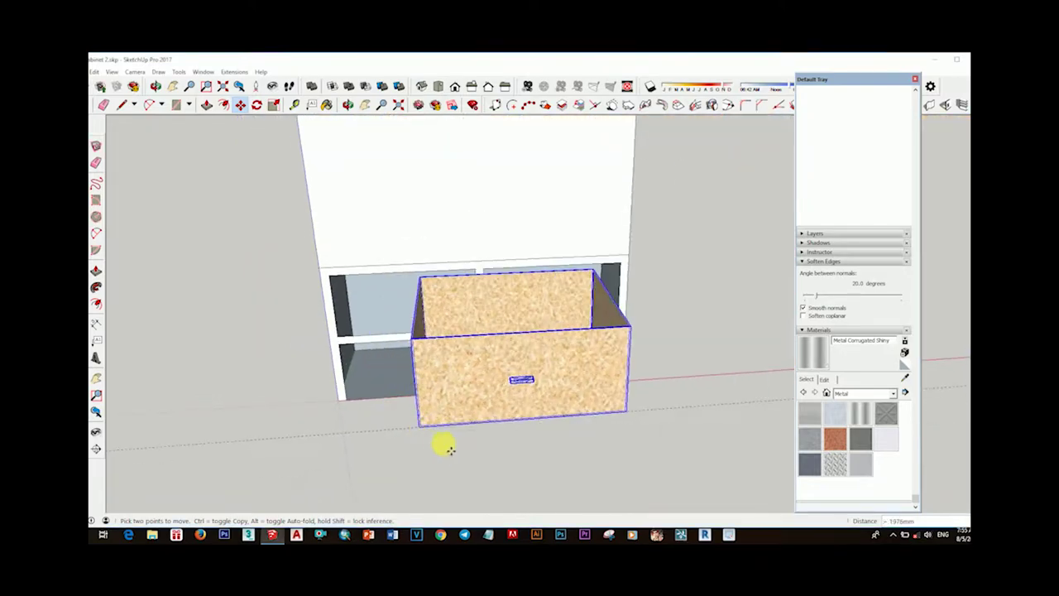
Ctrl-copy the drawer box into the neighbouring compartments
scroll(388, 231, down, 3)
scroll(492, 268, up, 5)
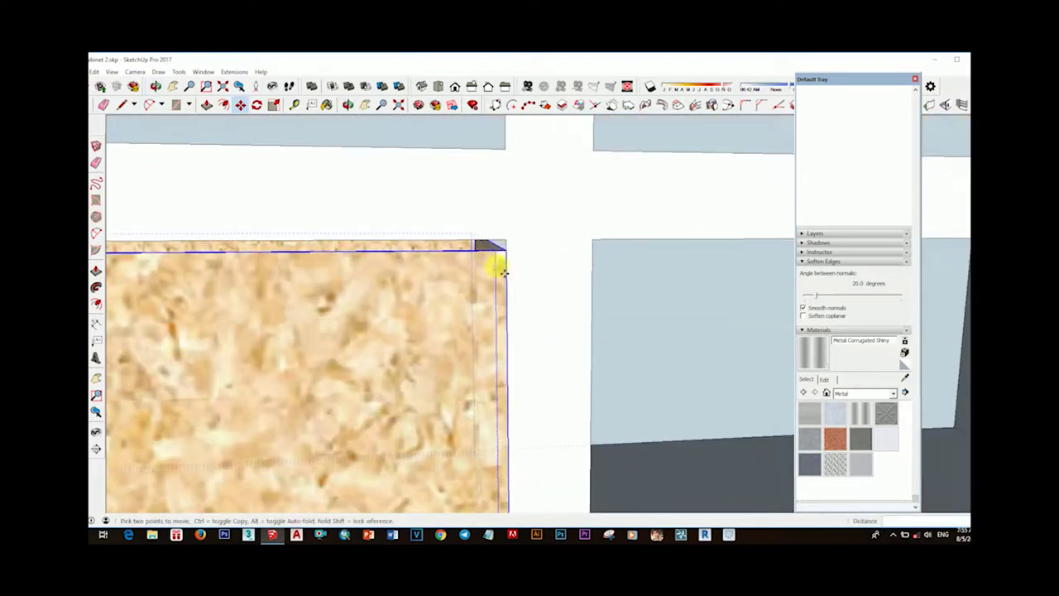
scroll(515, 300, down, 3)
middle_drag(515, 300, 448, 422)
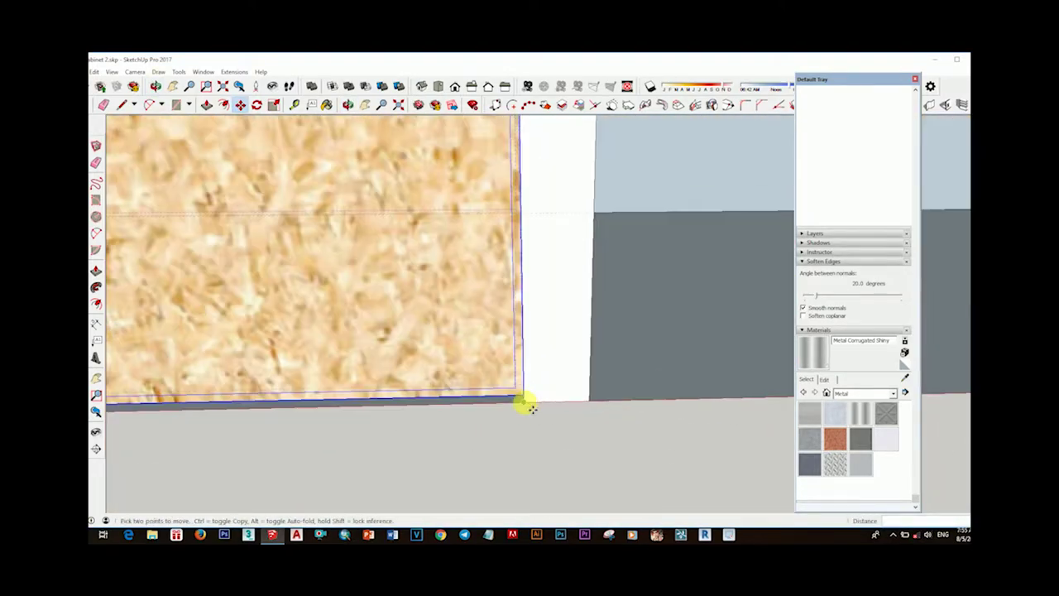
middle_drag(510, 339, 505, 177)
key(ctrl)
scroll(516, 248, down, 3)
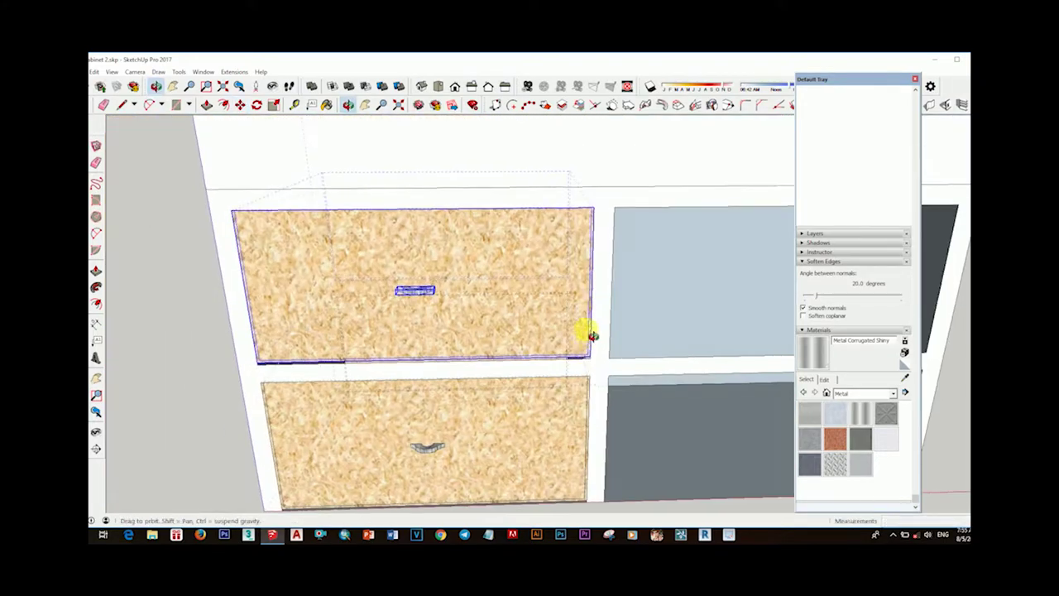
scroll(560, 277, up, 3)
mouse_move(609, 292)
middle_down()
mouse_move(565, 367)
mouse_move(558, 342)
mouse_move(496, 387)
middle_up()
mouse_move(478, 444)
middle_down()
mouse_move(511, 480)
mouse_move(642, 473)
mouse_move(690, 386)
mouse_move(627, 463)
middle_up()
scroll(612, 460, up, 2)
scroll(563, 397, up, 2)
Draw a 690mm x 5mm strip along a drawer front's bottom edge and add an edge line
scroll(541, 372, up, 2)
scroll(554, 376, up, 2)
key(r)
scroll(573, 357, down, 3)
click(303, 449)
scroll(303, 449, up, 2)
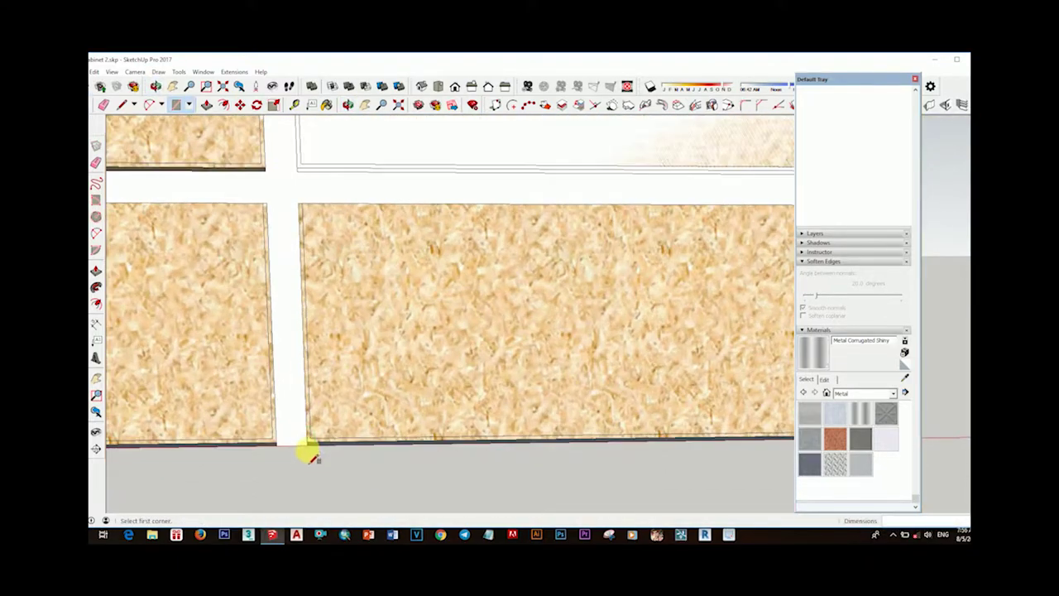
scroll(302, 449, up, 2)
scroll(307, 449, up, 2)
scroll(413, 406, down, 3)
scroll(413, 456, up, 3)
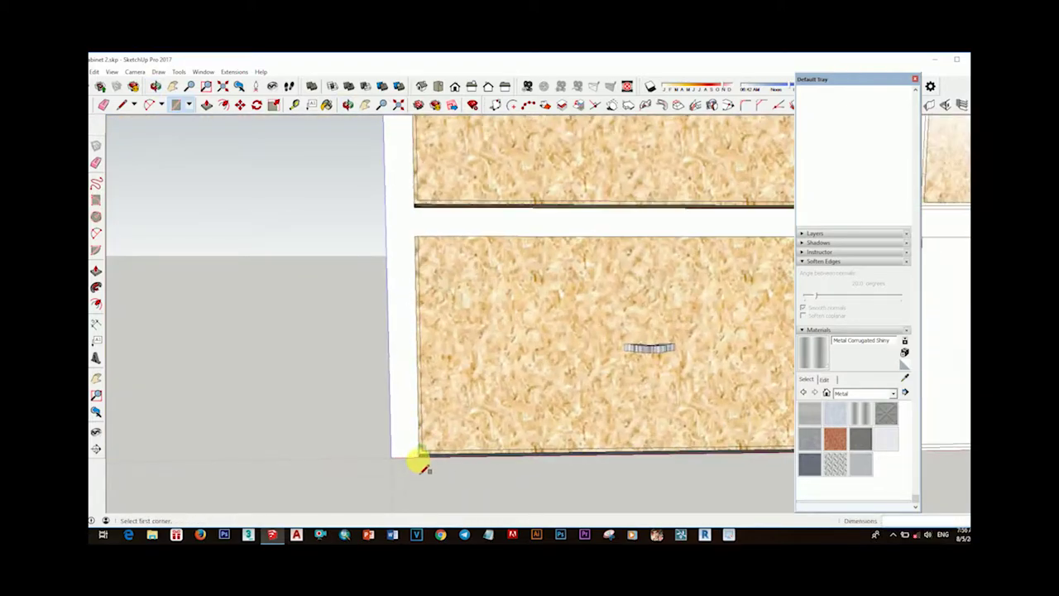
scroll(409, 463, up, 2)
scroll(393, 373, up, 2)
scroll(395, 374, down, 3)
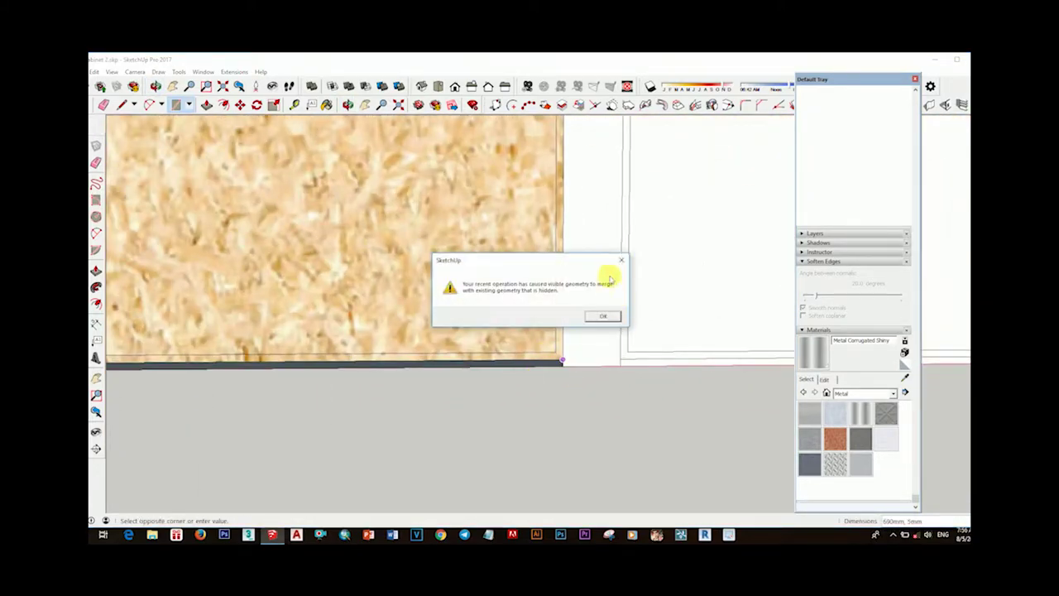
scroll(562, 368, down, 2)
scroll(351, 369, up, 2)
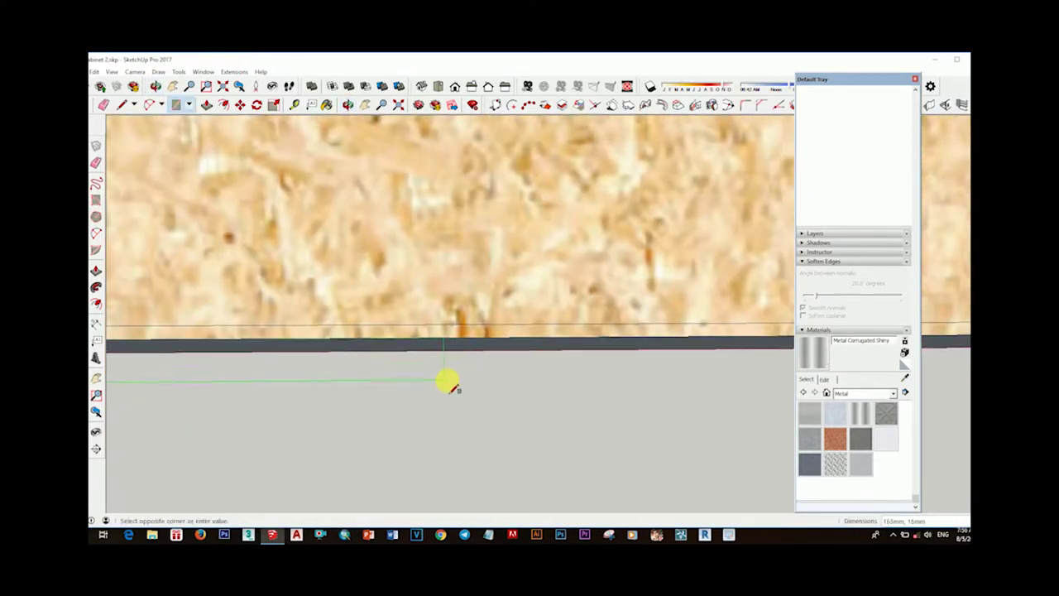
middle_drag(500, 407, 502, 285)
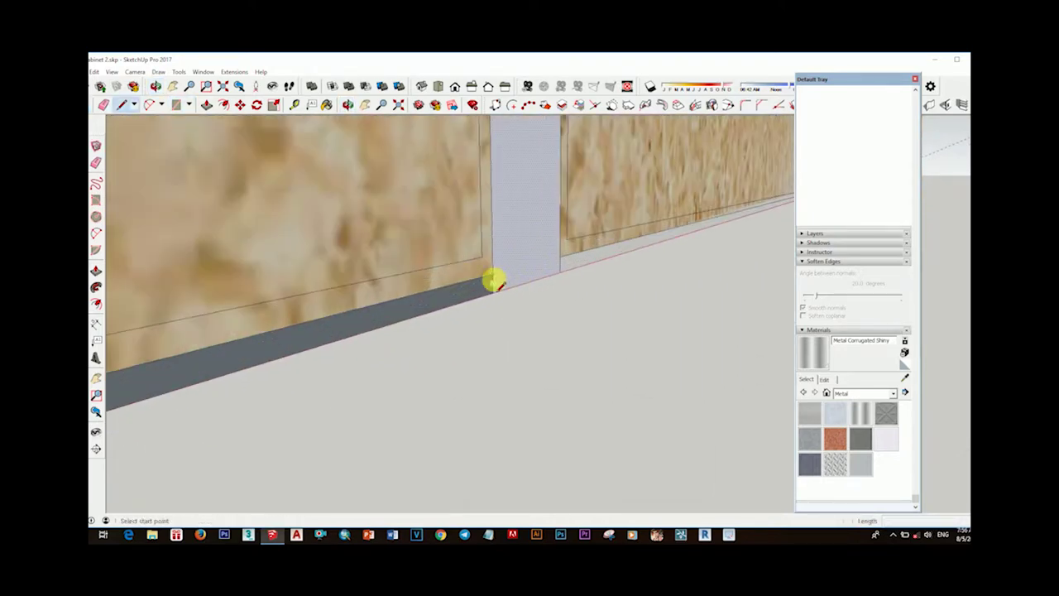
click(485, 333)
middle_drag(485, 332, 641, 261)
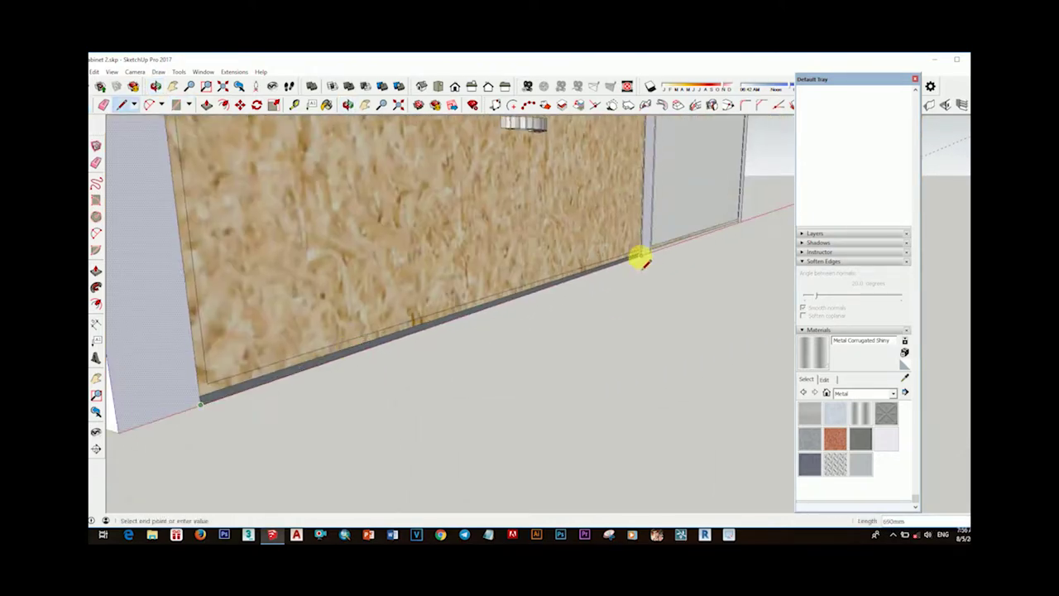
scroll(643, 258, down, 3)
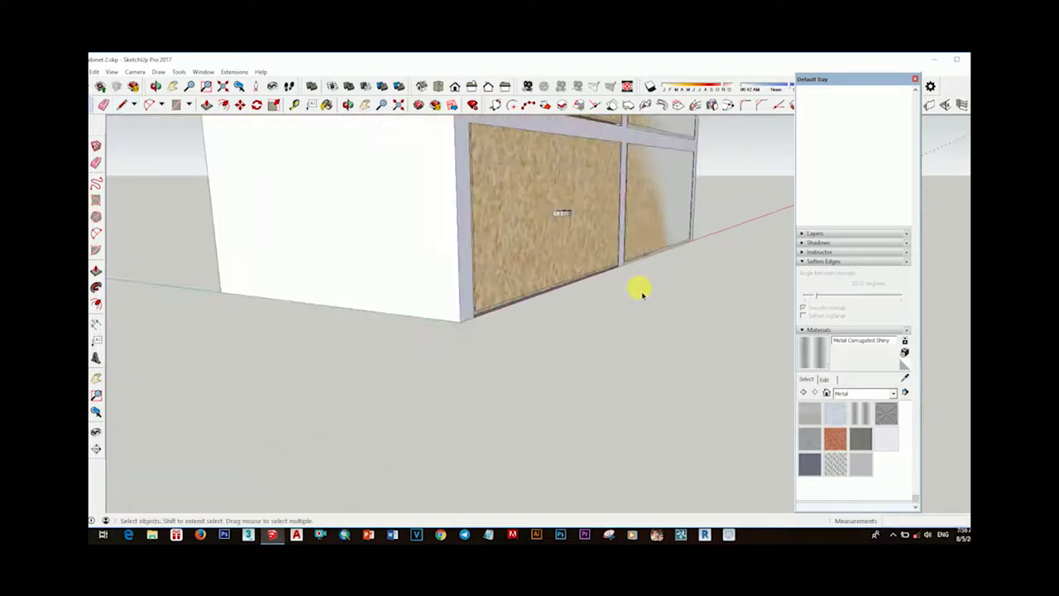
scroll(355, 231, up, 5)
Check the other drawer fronts, then start a Ctrl-Move copy of a drawer front
key(r)
shift+middle_drag(390, 241, 560, 246)
scroll(560, 246, down, 5)
right_click(402, 199)
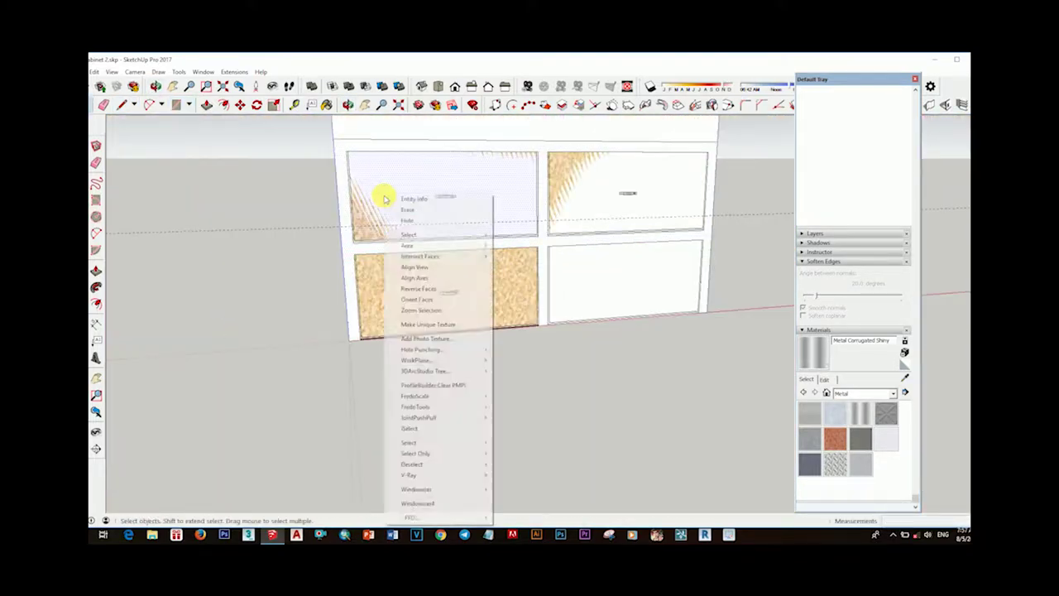
right_click(604, 189)
right_click(621, 196)
key(space)
scroll(319, 303, up, 5)
middle_drag(319, 303, 315, 248)
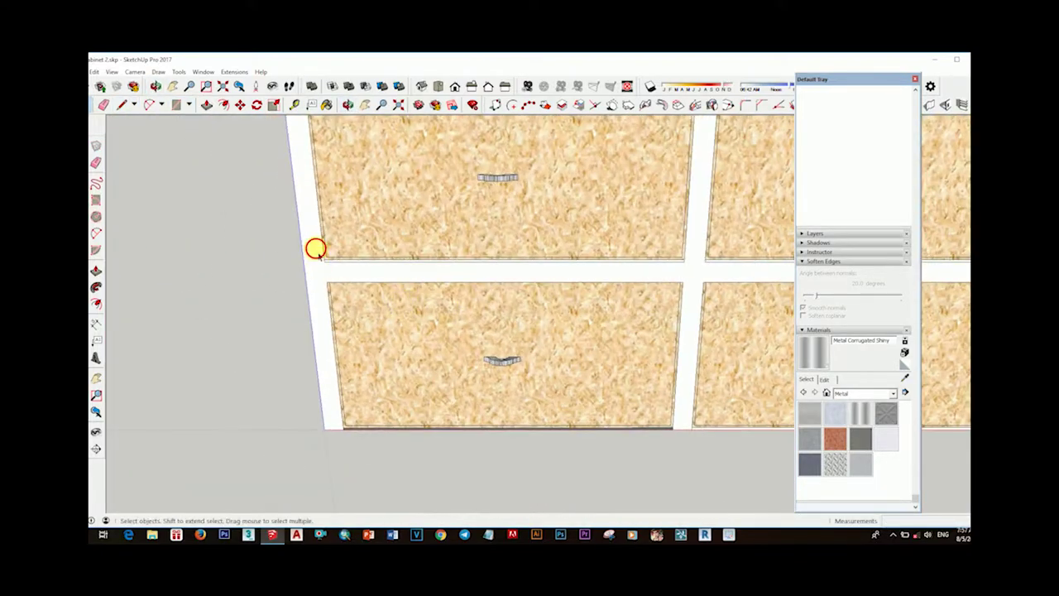
key(m)
key(ctrl)
click(685, 263)
scroll(670, 432, up, 3)
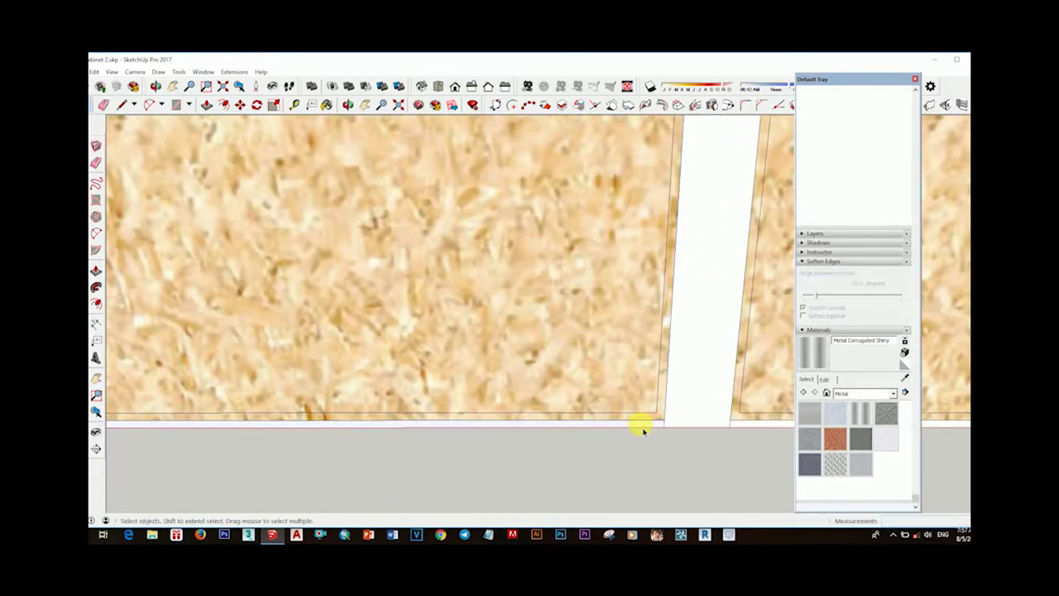
scroll(643, 429, down, 3)
mouse_move(626, 386)
middle_down()
mouse_move(468, 371)
mouse_move(638, 414)
mouse_move(605, 378)
middle_up()
scroll(590, 392, up, 3)
scroll(590, 391, down, 3)
scroll(610, 362, down, 2)
scroll(649, 405, up, 2)
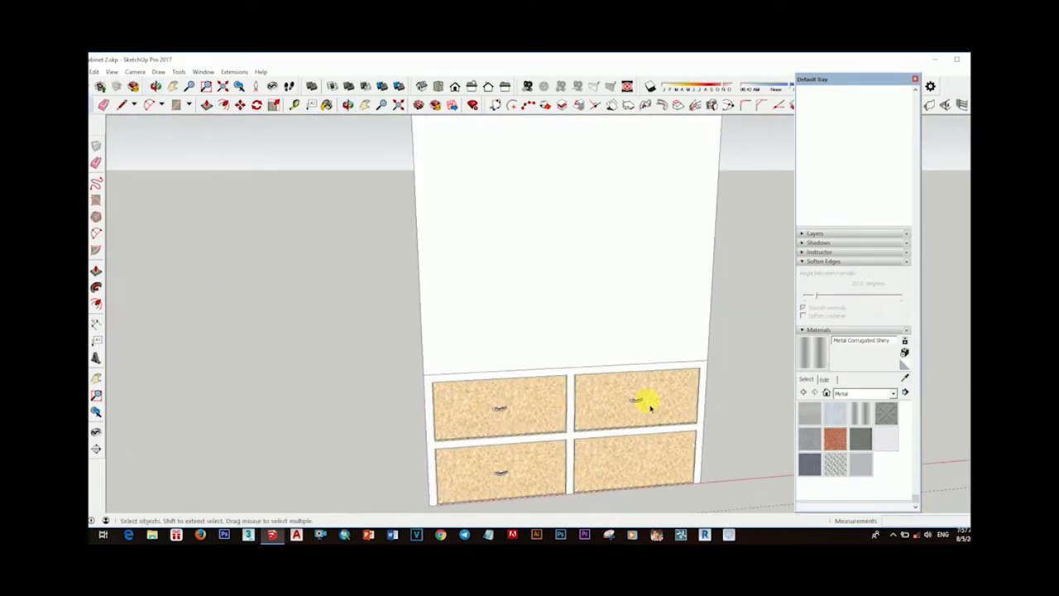
scroll(641, 406, up, 2)
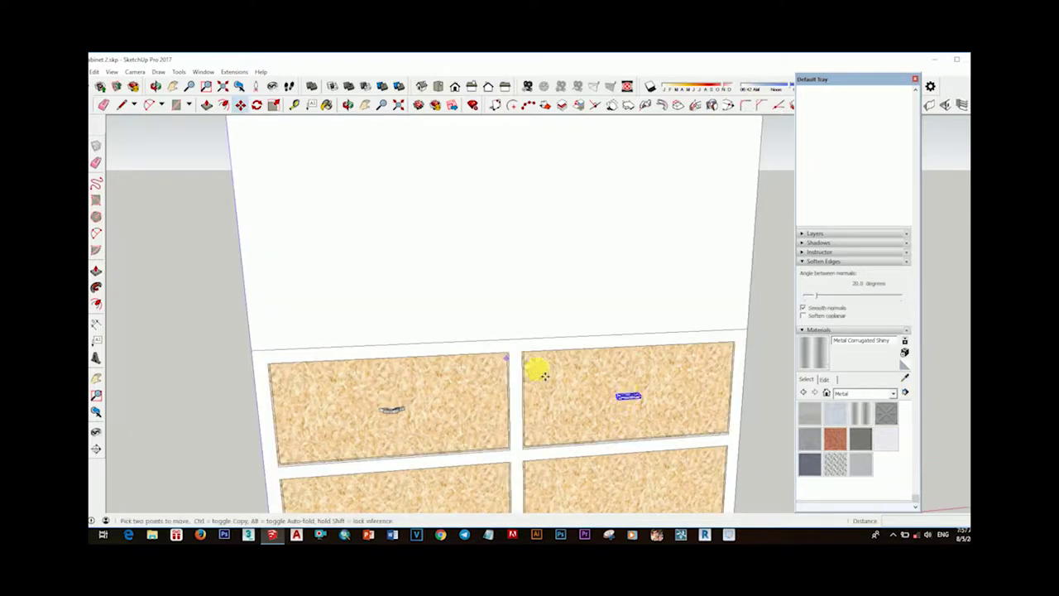
scroll(538, 421, up, 2)
scroll(501, 338, down, 3)
scroll(499, 395, down, 4)
key(space)
mouse_move(521, 379)
middle_down()
mouse_move(552, 341)
mouse_move(615, 378)
middle_up()
click(542, 354)
scroll(534, 354, up, 1)
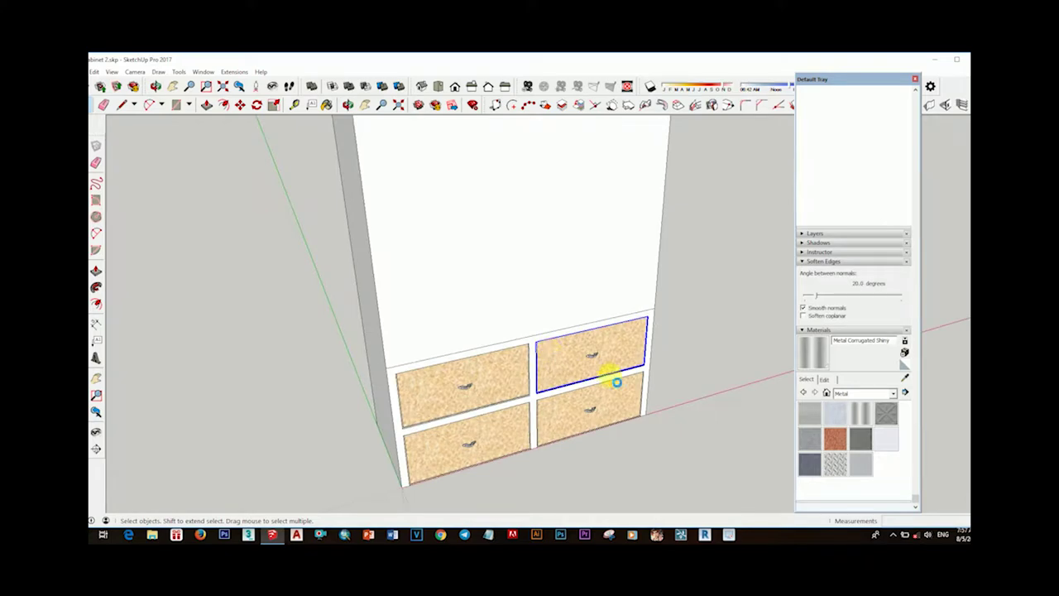
scroll(587, 318, up, 2)
mouse_move(522, 332)
middle_down()
mouse_move(401, 336)
mouse_move(602, 337)
mouse_move(524, 390)
mouse_move(621, 361)
mouse_move(559, 361)
mouse_move(575, 369)
middle_up()
key(space)
key(ctrl+z)
mouse_move(589, 405)
middle_down()
mouse_move(555, 373)
mouse_move(559, 405)
middle_up()
scroll(559, 405, up, 5)
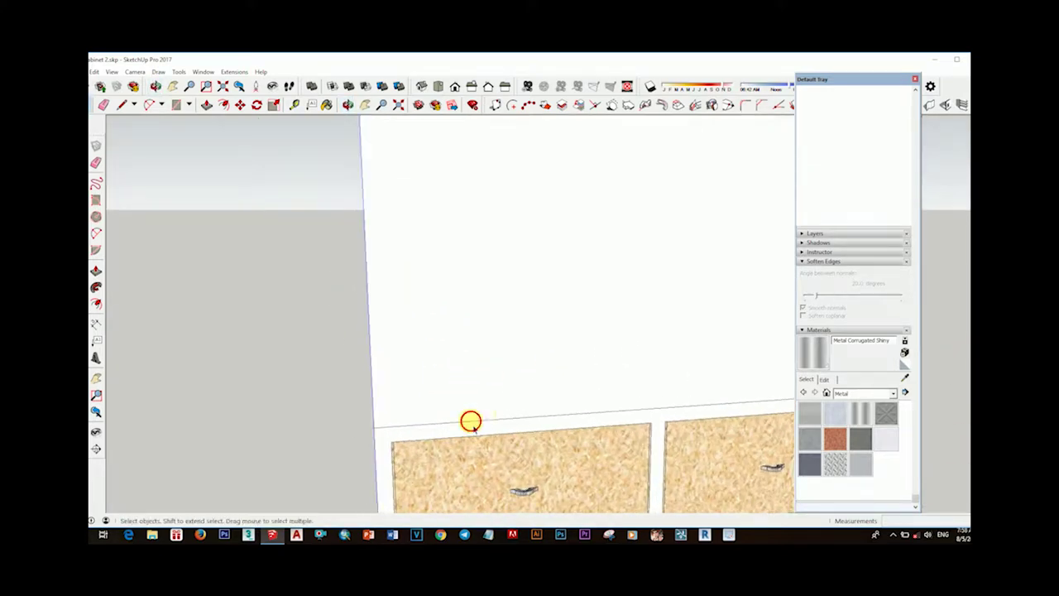
scroll(427, 393, down, 5)
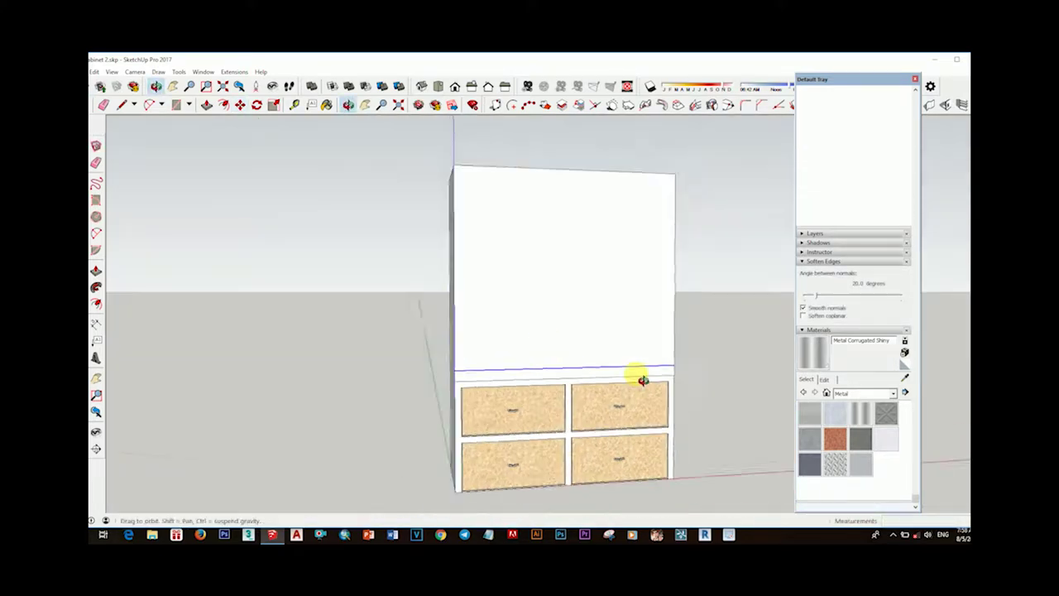
Copy the centre vertical edge to split the upper front into two framed doors
middle_drag(543, 338, 598, 408)
key(space)
scroll(543, 350, up, 2)
middle_drag(544, 350, 536, 403)
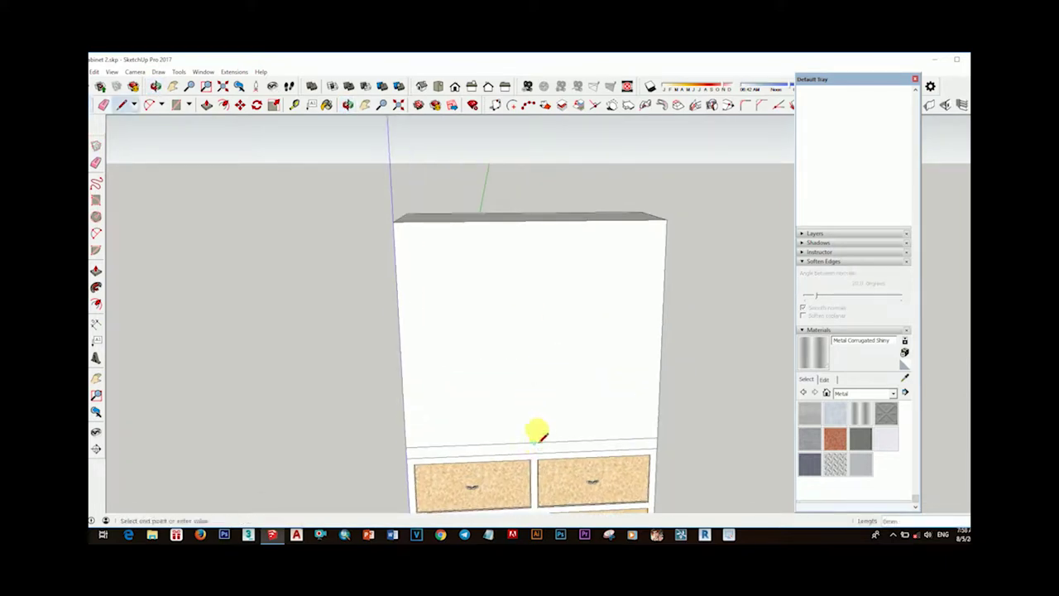
key(m)
scroll(538, 440, up, 2)
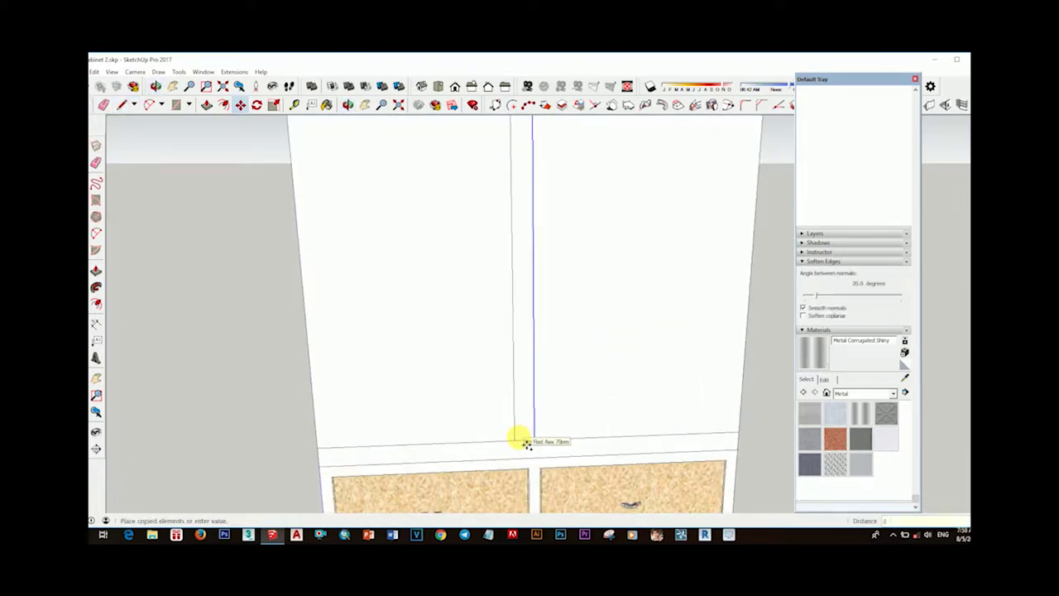
click(519, 436)
scroll(524, 434, up, 2)
scroll(574, 441, down, 6)
scroll(529, 359, up, 2)
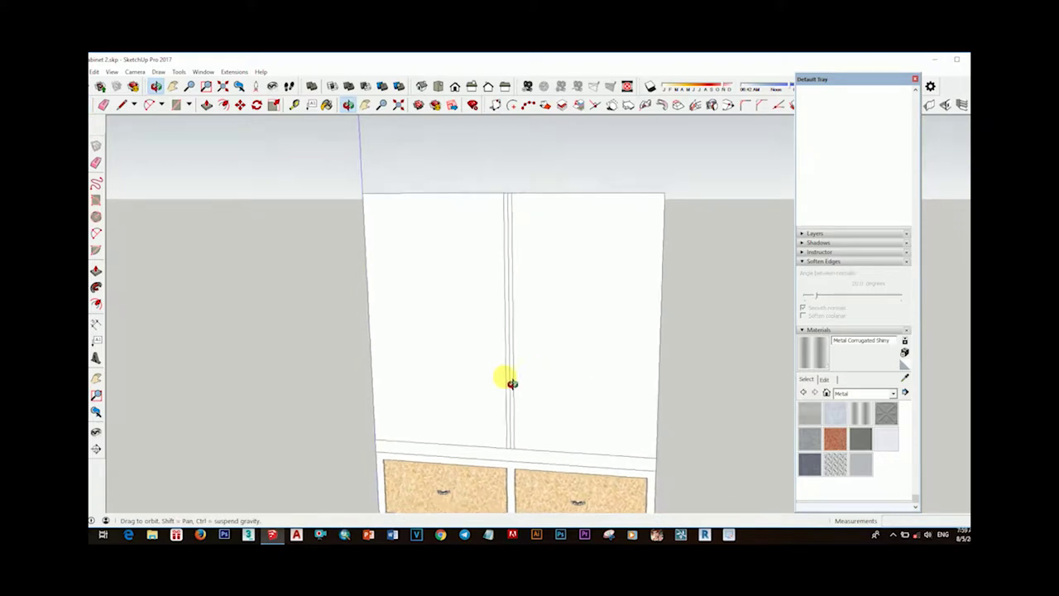
middle_drag(504, 378, 568, 427)
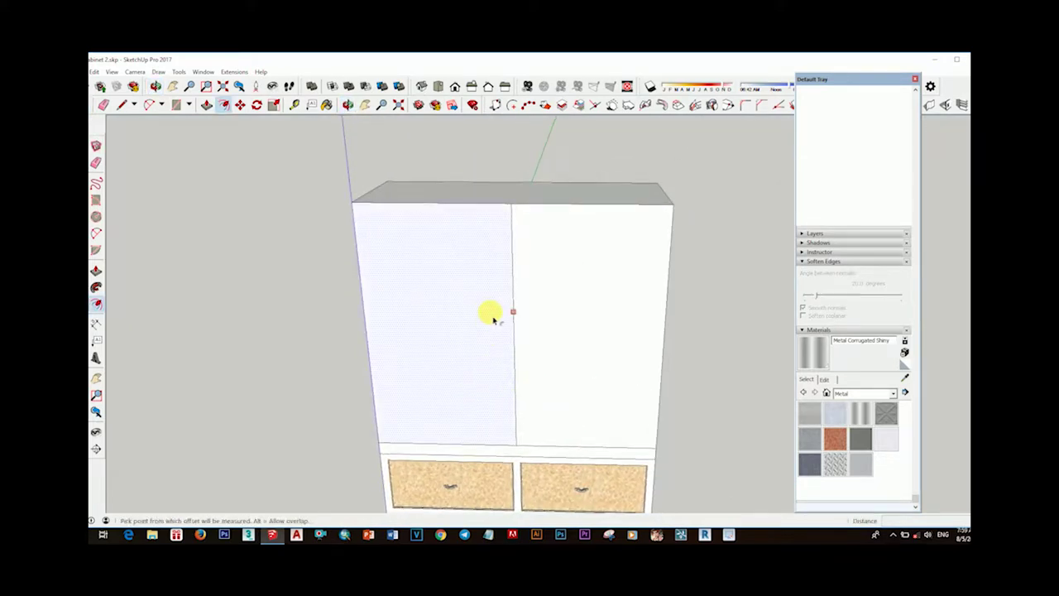
key(space)
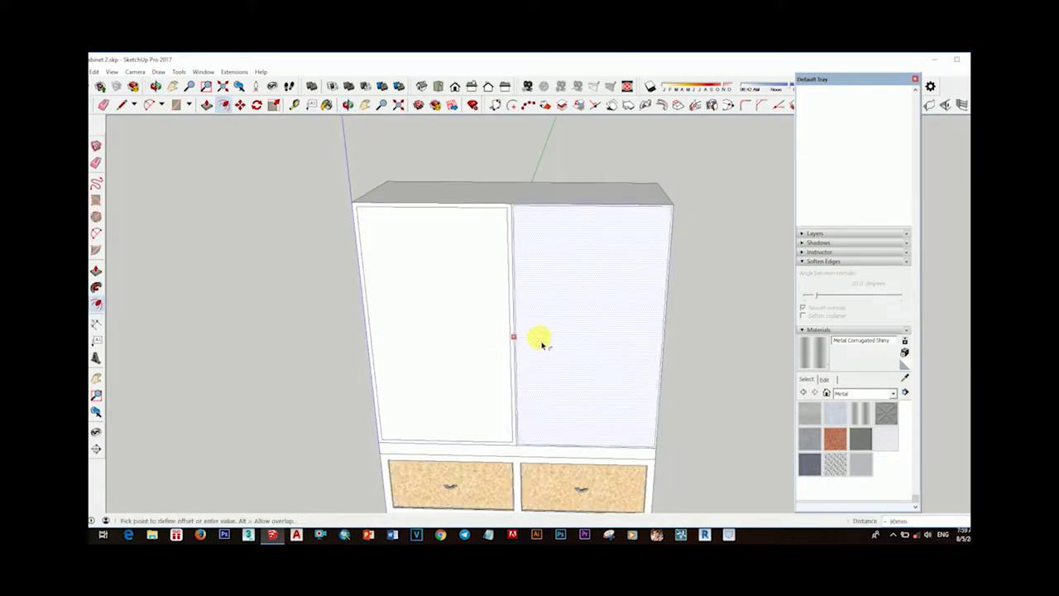
Hide the right door to expose the cabinet interior
scroll(540, 343, down, 2)
mouse_move(524, 309)
middle_down()
mouse_move(548, 339)
mouse_move(535, 365)
mouse_move(728, 390)
mouse_move(519, 363)
middle_up()
scroll(538, 355, up, 2)
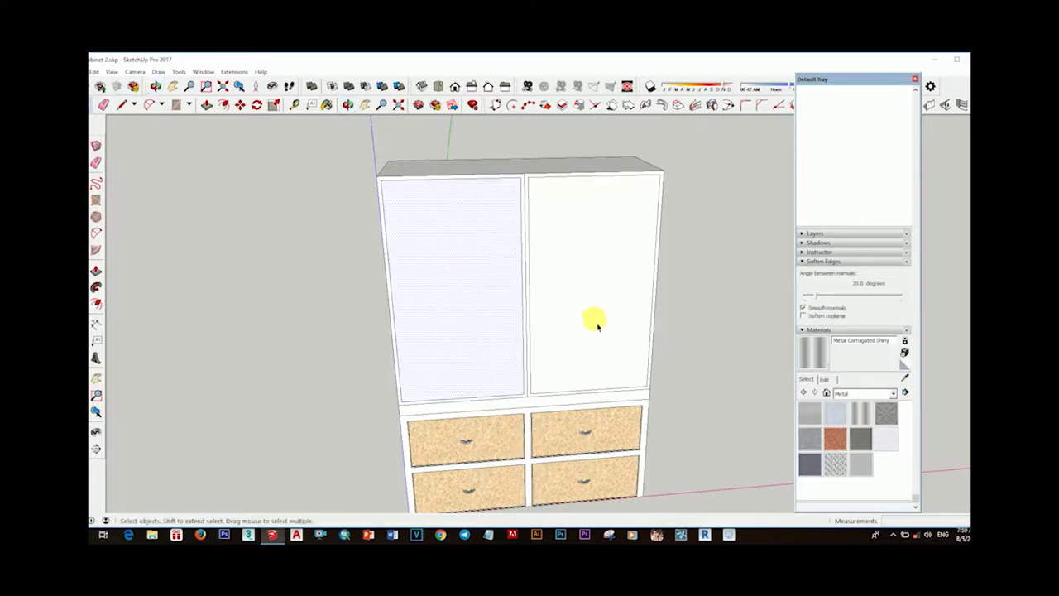
right_click(587, 195)
click(604, 208)
scroll(529, 336, up, 2)
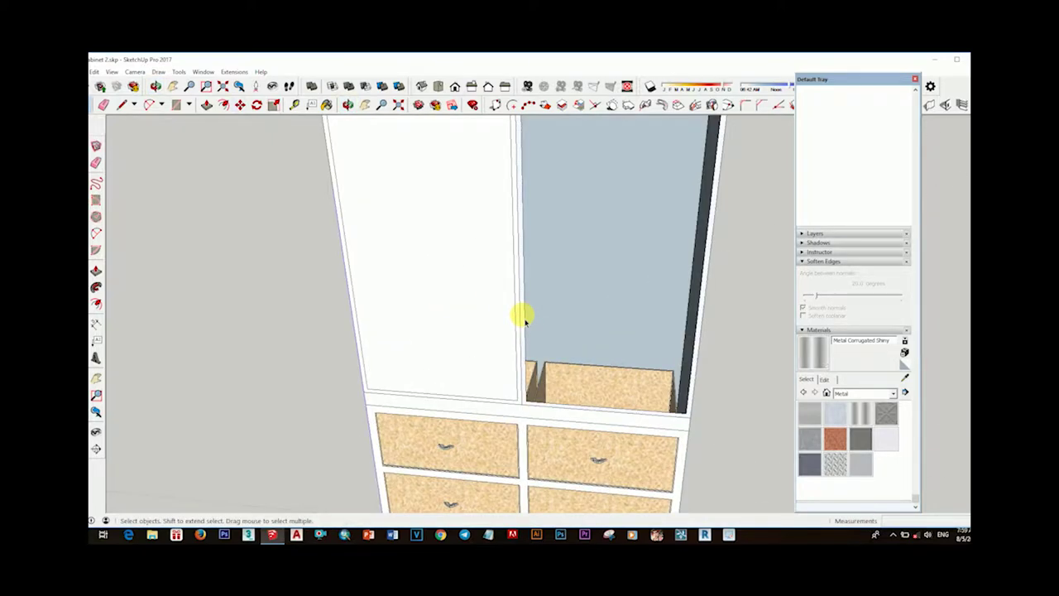
Draw a rectangle across the right upper opening and select the right door face
scroll(520, 311, down, 2)
key(p)
middle_drag(583, 318, 619, 276)
key(r)
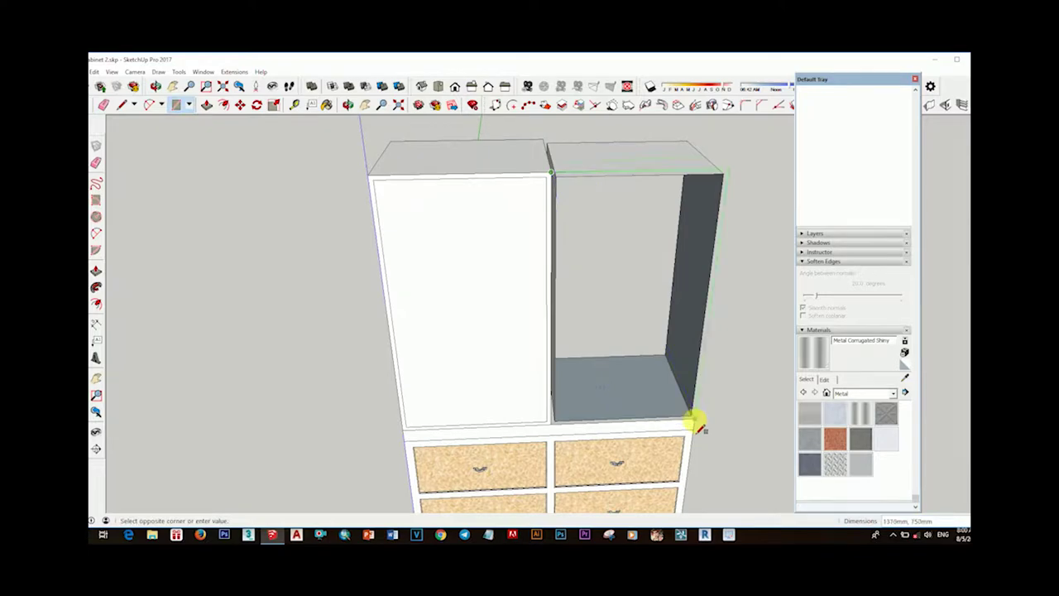
click(697, 426)
key(space)
middle_drag(698, 426, 676, 249)
mouse_move(737, 199)
middle_down()
mouse_move(652, 263)
mouse_move(651, 289)
middle_up()
key(space)
click(650, 289)
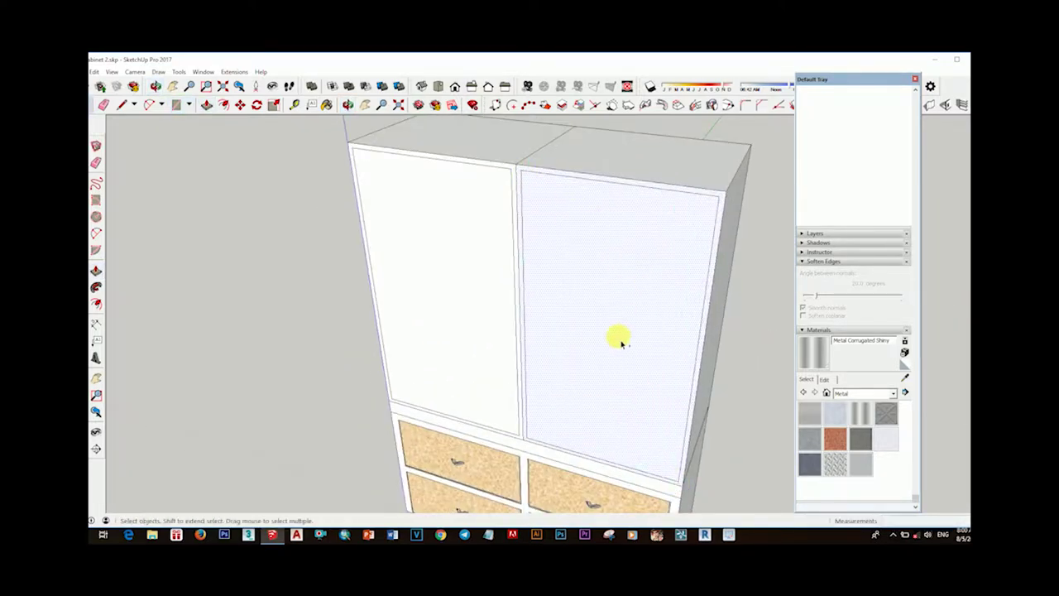
scroll(615, 345, down, 5)
mouse_move(549, 248)
middle_down()
mouse_move(671, 416)
mouse_move(585, 401)
middle_up()
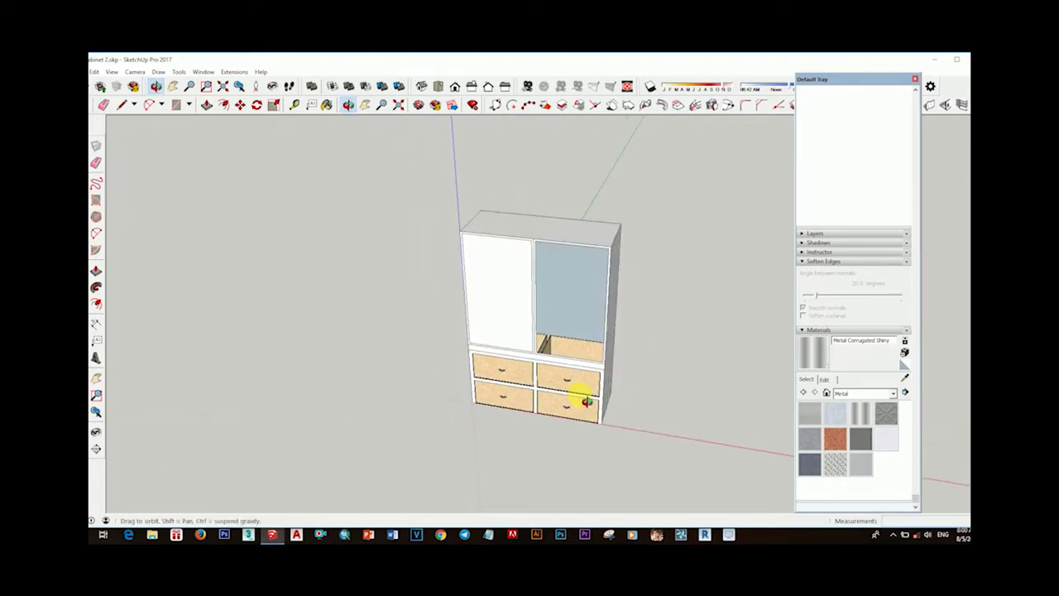
scroll(582, 403, up, 5)
Erase the left upper door face
right_click(518, 195)
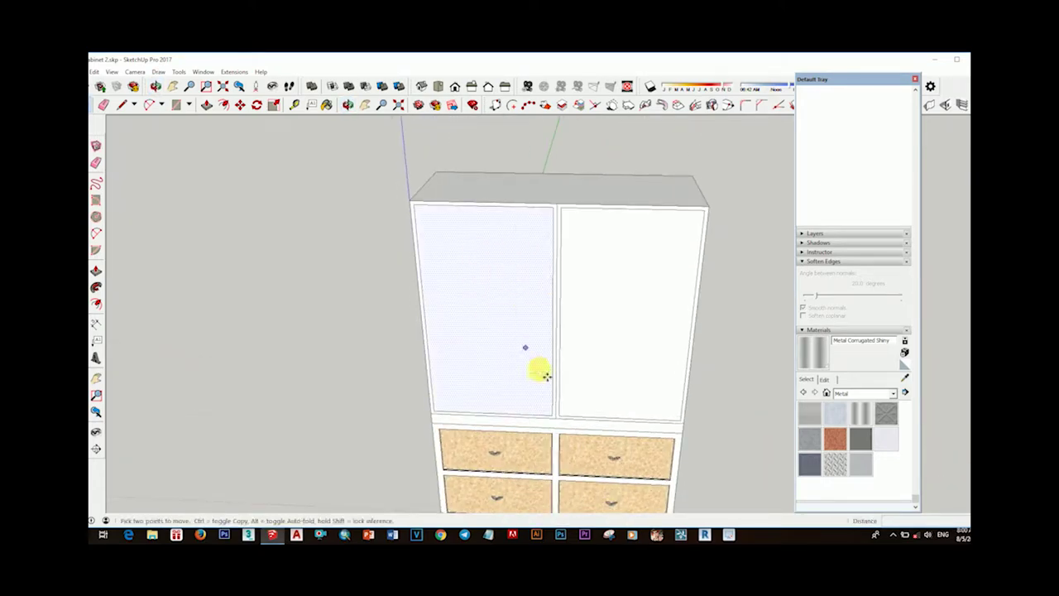
scroll(463, 335, down, 3)
middle_drag(438, 343, 394, 312)
scroll(401, 282, up, 2)
scroll(410, 223, up, 2)
right_click(407, 196)
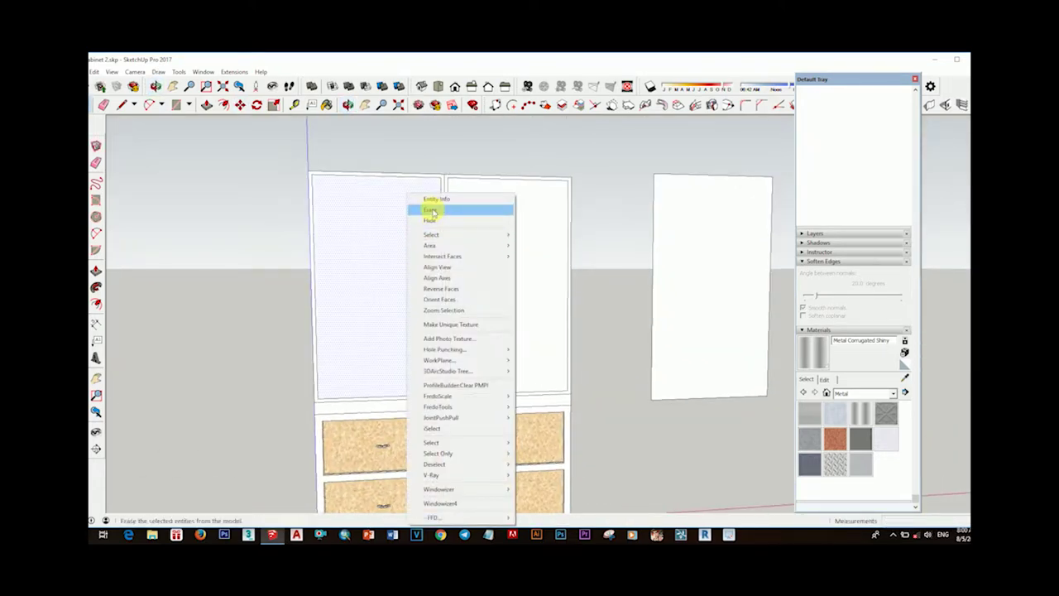
click(431, 210)
Erase the right upper door face, leaving both upper cubbies open
mouse_move(426, 267)
middle_down()
mouse_move(485, 378)
mouse_move(538, 348)
middle_up()
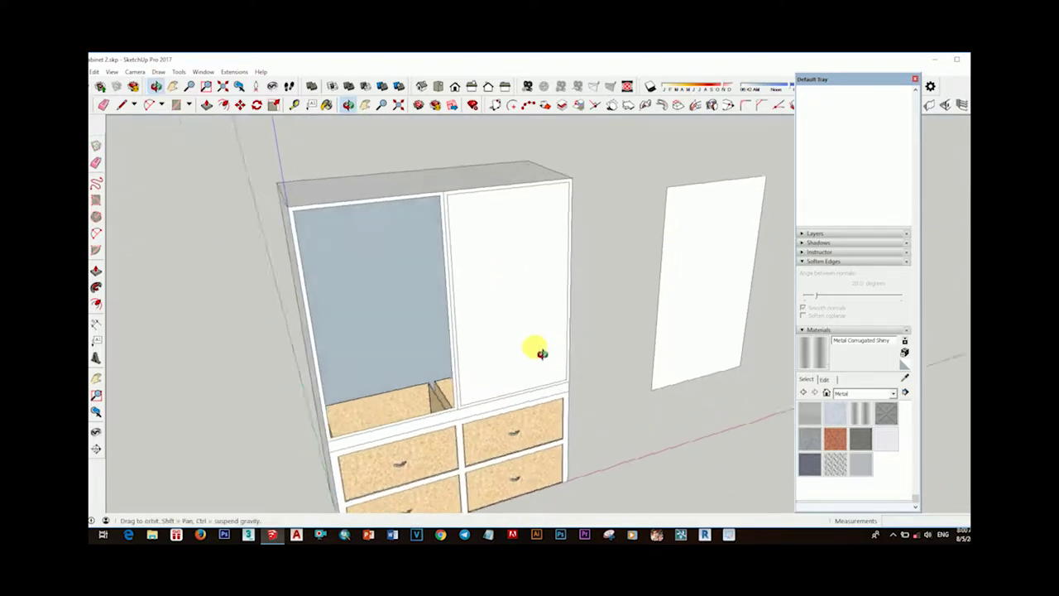
right_click(509, 195)
click(530, 209)
scroll(480, 263, up, 3)
mouse_move(480, 262)
middle_down()
mouse_move(350, 160)
mouse_move(406, 295)
middle_up()
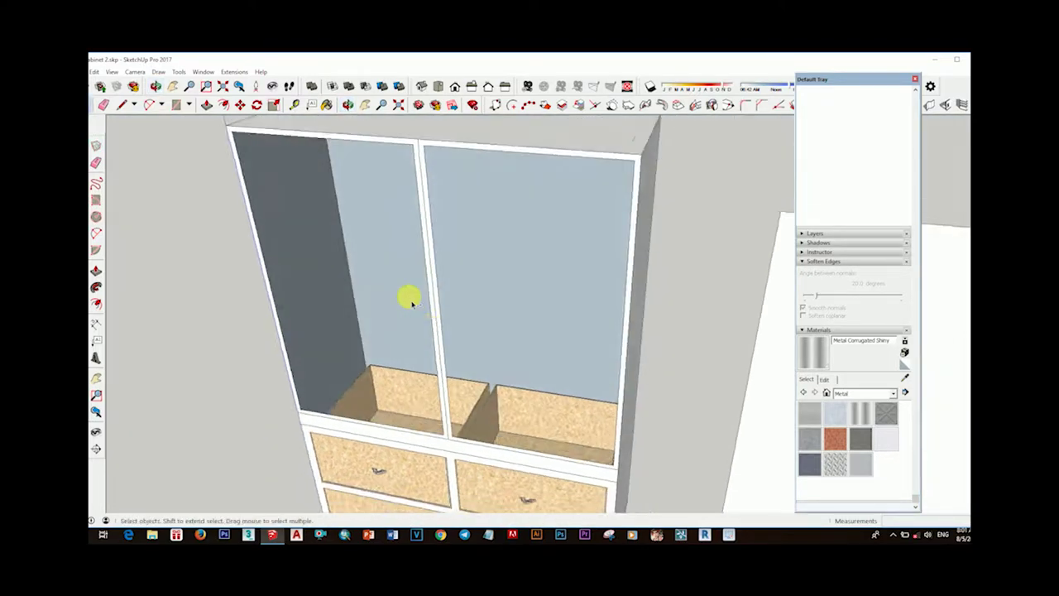
scroll(454, 264, up, 3)
mouse_move(453, 265)
middle_down()
mouse_move(472, 254)
mouse_move(450, 235)
mouse_move(535, 319)
middle_up()
Draw a face filling the left opening, then erase it
key(p)
scroll(632, 439, up, 5)
mouse_move(631, 439)
middle_down()
mouse_move(622, 424)
mouse_move(638, 449)
mouse_move(654, 449)
mouse_move(574, 371)
middle_up()
key(t)
key(r)
click(574, 371)
scroll(454, 371, up, 2)
right_click(485, 191)
click(524, 207)
Undo that erase and delete the left-opening face again
key(ctrl+z)
right_click(480, 193)
click(501, 210)
scroll(517, 284, down, 4)
scroll(447, 407, down, 3)
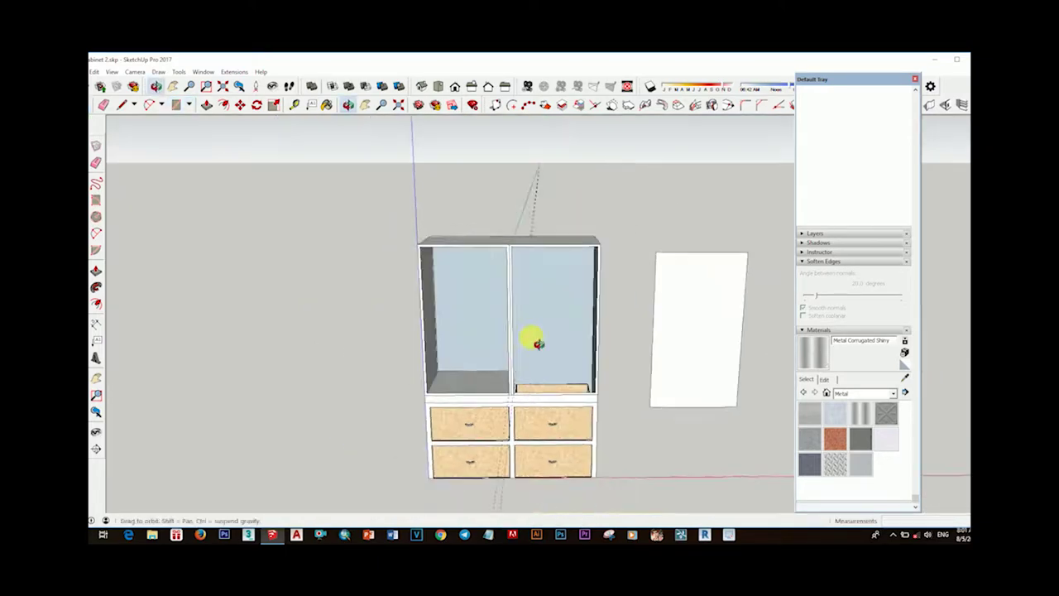
scroll(359, 362, up, 3)
scroll(496, 414, up, 2)
scroll(496, 413, down, 5)
mouse_move(496, 413)
middle_down()
mouse_move(538, 281)
mouse_move(593, 319)
middle_up()
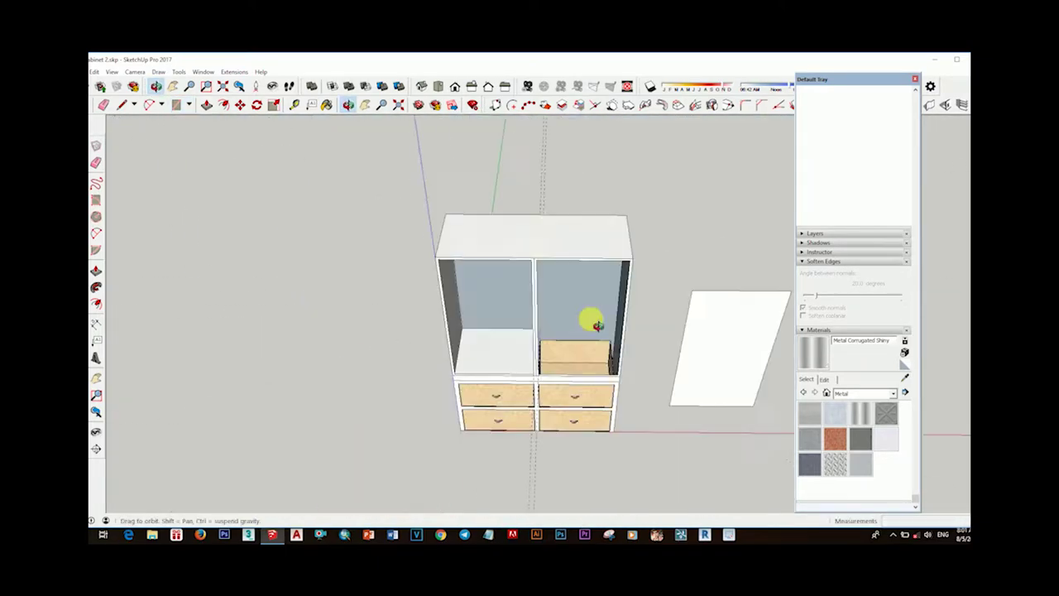
Draw a panel rectangle inside the left upper cubby
scroll(442, 303, up, 5)
middle_drag(442, 303, 419, 260)
key(space)
mouse_move(462, 358)
middle_down()
mouse_move(539, 278)
mouse_move(559, 460)
middle_up()
key(r)
click(422, 211)
middle_drag(422, 212, 520, 308)
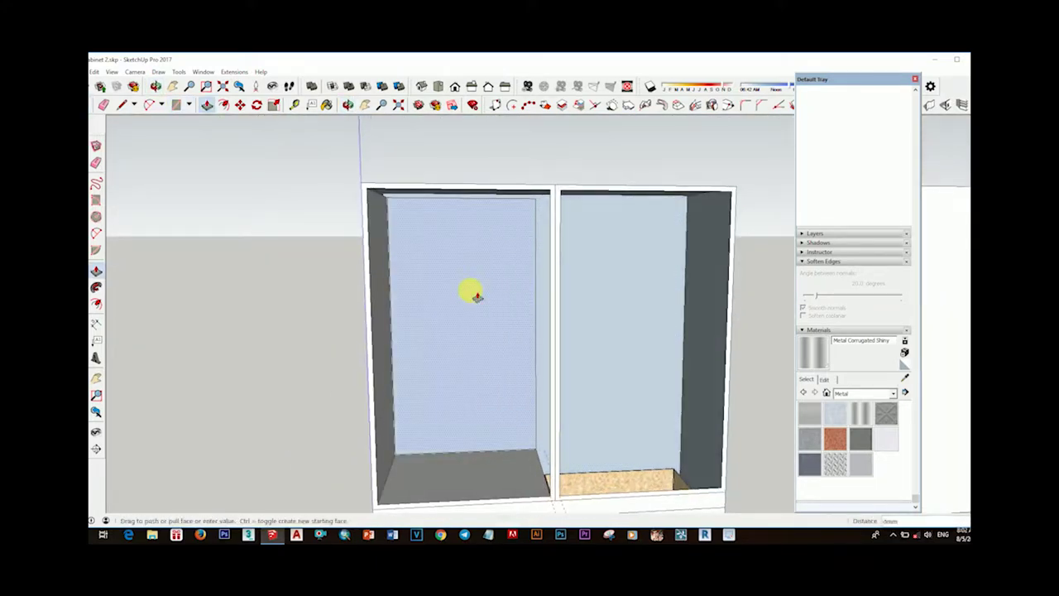
scroll(478, 301, up, 3)
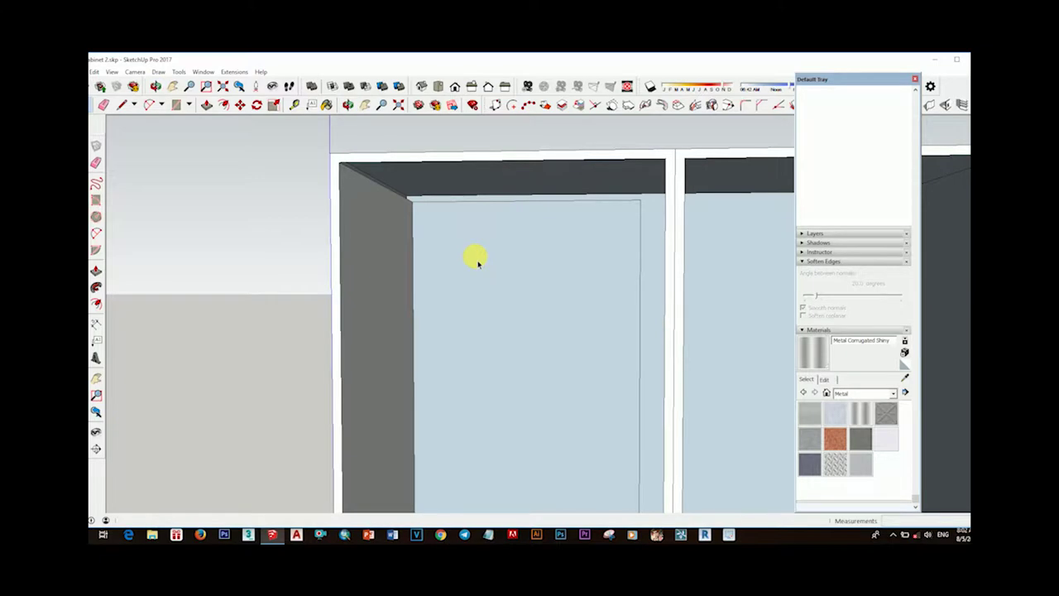
scroll(550, 207, down, 3)
scroll(546, 241, down, 3)
mouse_move(552, 246)
middle_down()
mouse_move(645, 240)
mouse_move(611, 317)
mouse_move(505, 373)
mouse_move(511, 330)
mouse_move(619, 309)
mouse_move(586, 250)
mouse_move(530, 272)
middle_up()
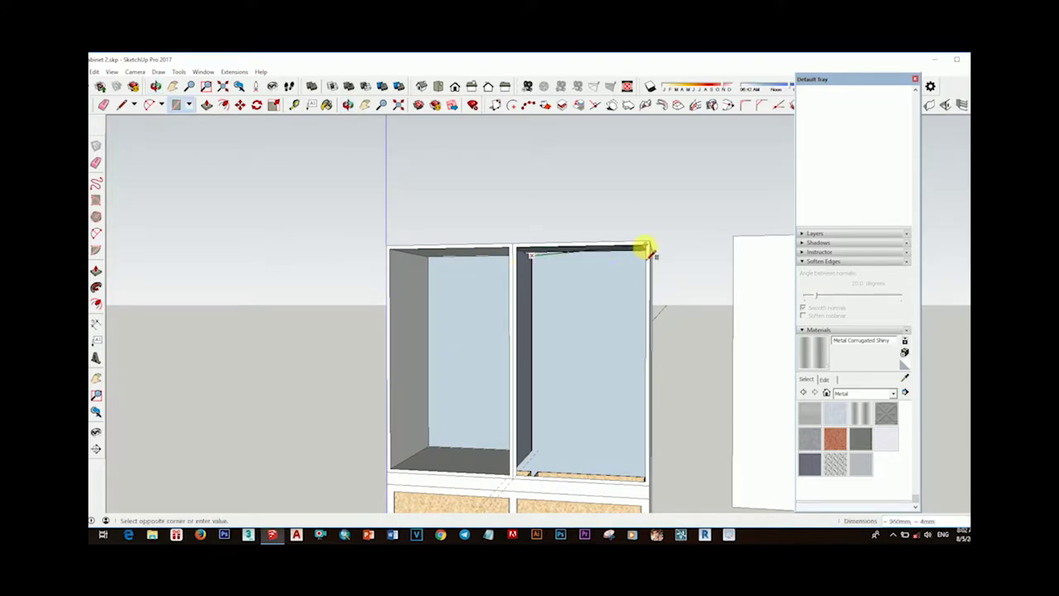
Start a rectangle in the right upper cubby
click(645, 249)
scroll(645, 249, up, 3)
scroll(645, 249, down, 3)
right_click(568, 206)
scroll(480, 395, down, 3)
scroll(484, 276, up, 5)
scroll(484, 276, up, 2)
click(353, 233)
scroll(666, 353, up, 3)
right_click(505, 197)
scroll(421, 312, down, 3)
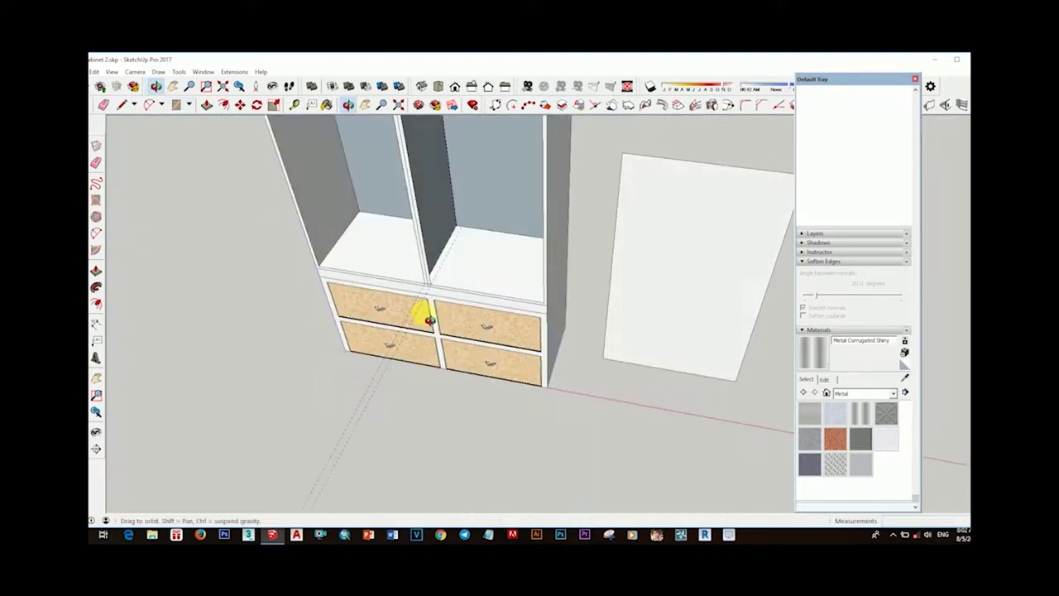
scroll(474, 345, up, 3)
middle_drag(475, 345, 482, 339)
scroll(488, 248, down, 3)
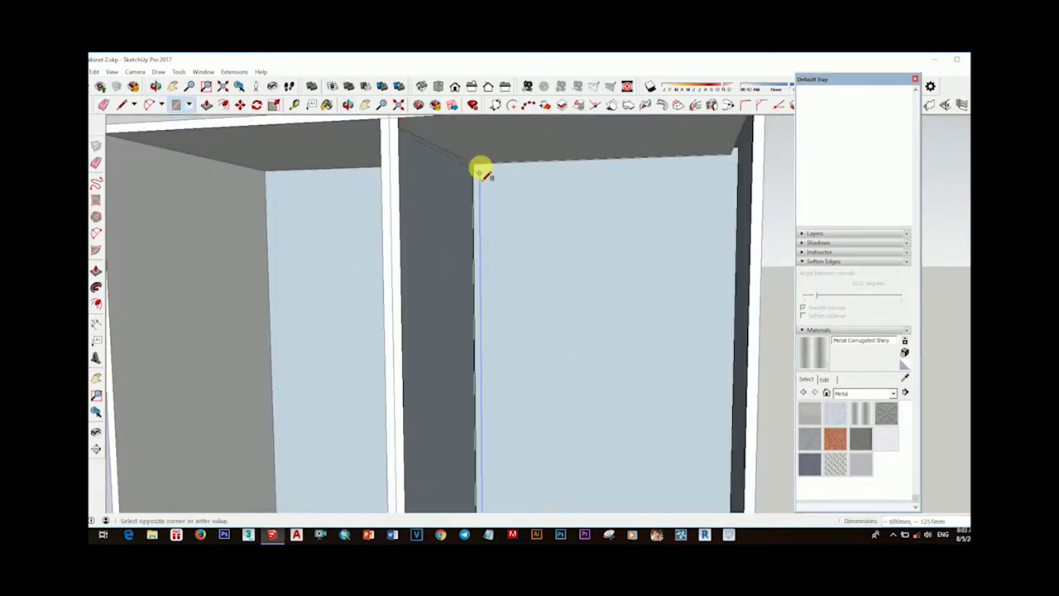
scroll(477, 177, down, 3)
Draw the panel rectangle across the right upper cubby
key(space)
scroll(568, 232, down, 2)
scroll(557, 373, down, 3)
scroll(537, 355, up, 5)
scroll(452, 333, up, 2)
scroll(518, 276, down, 2)
scroll(527, 251, down, 3)
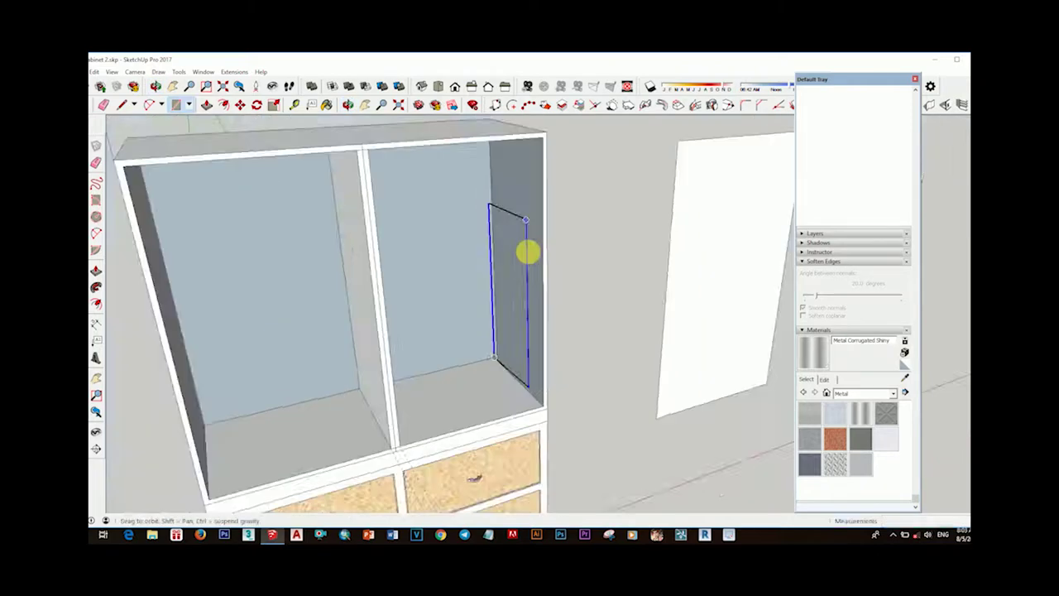
scroll(532, 241, up, 4)
scroll(548, 351, down, 4)
mouse_move(548, 351)
middle_down()
mouse_move(753, 355)
mouse_move(511, 338)
mouse_move(570, 322)
mouse_move(572, 283)
mouse_move(508, 173)
mouse_move(633, 428)
middle_up()
key(r)
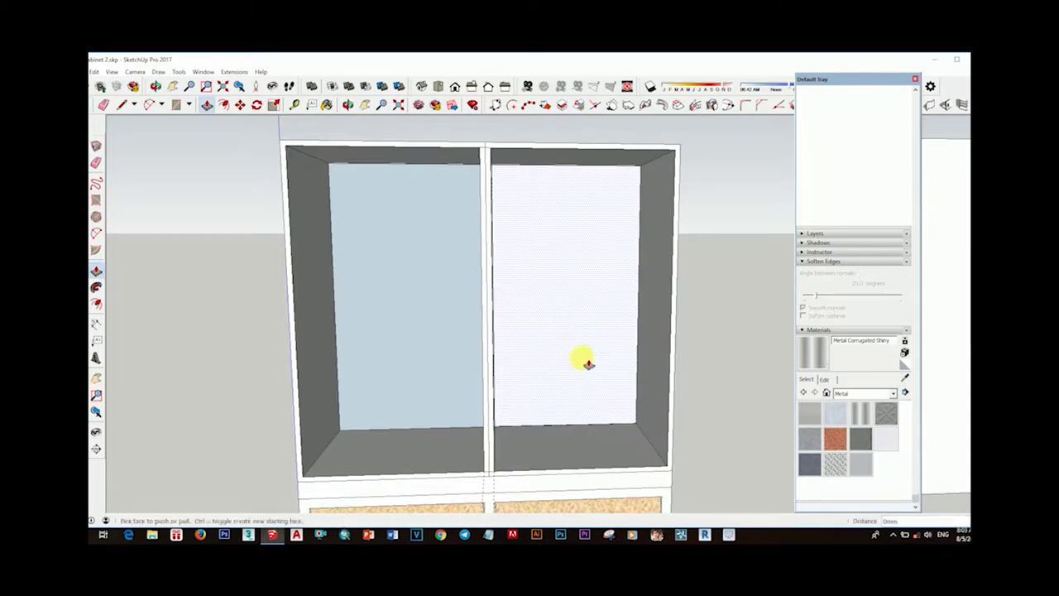
middle_drag(586, 366, 501, 173)
key(r)
click(502, 173)
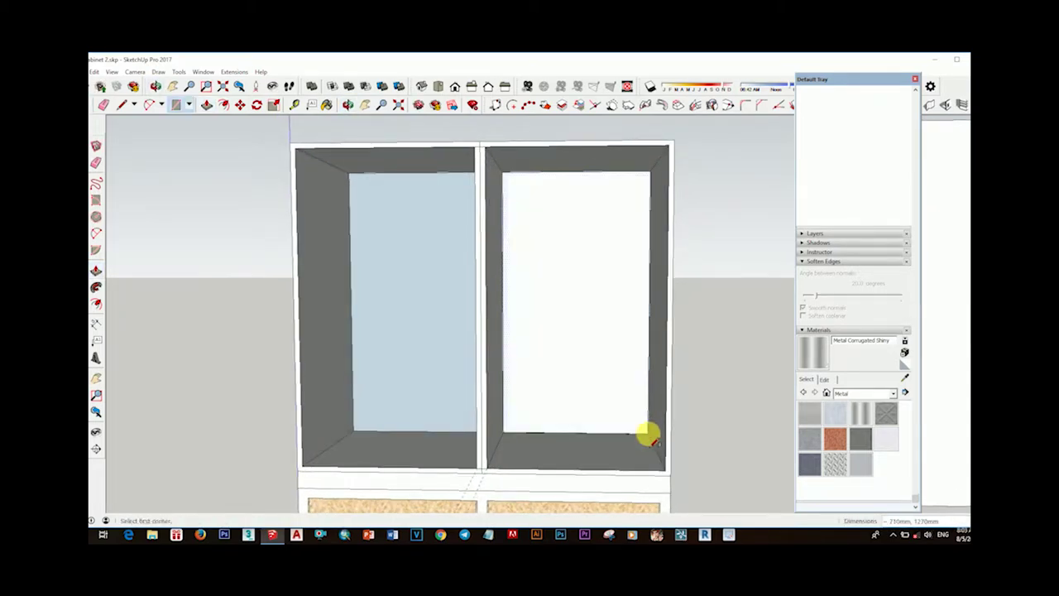
scroll(626, 361, up, 5)
scroll(637, 402, down, 8)
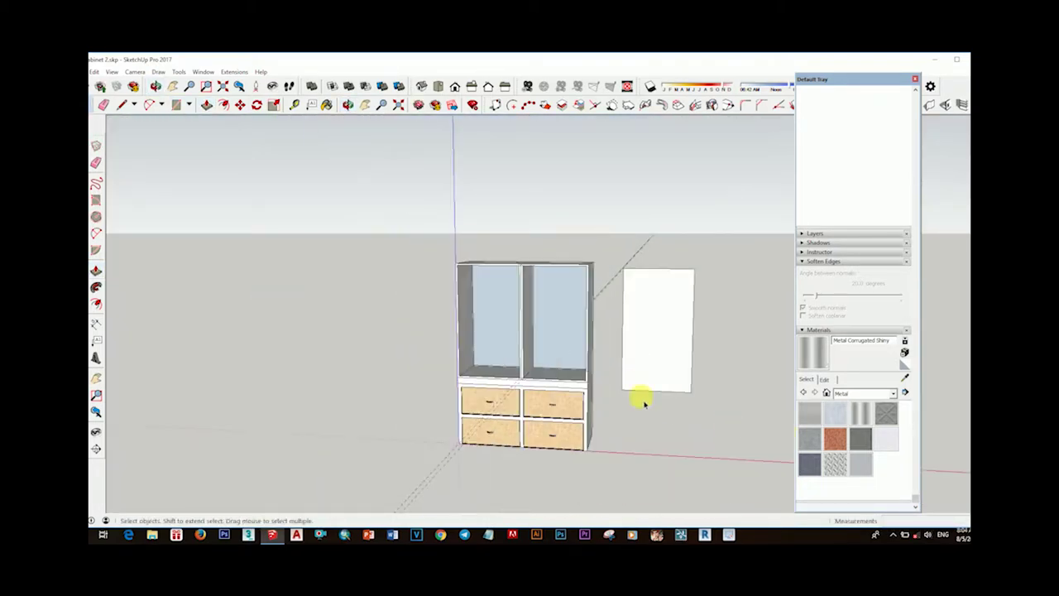
Bring up the actions for the loose white panel and its edge
middle_drag(637, 402, 524, 350)
key(space)
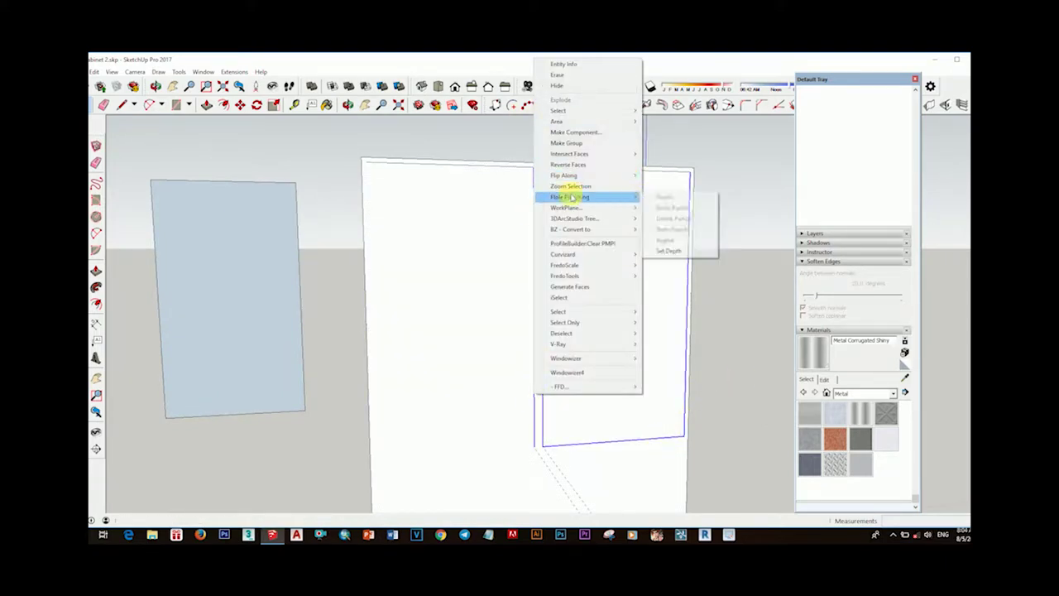
right_click(608, 443)
click(683, 373)
right_click(689, 374)
right_click(668, 173)
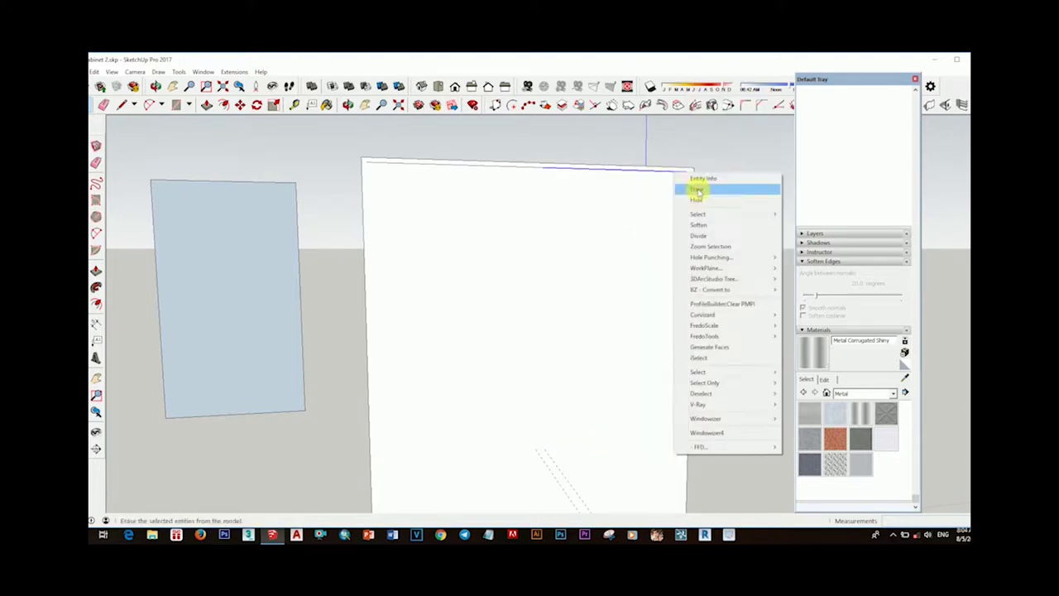
click(530, 170)
right_click(539, 166)
Select the cabinet and paint it with Wood OSB
mouse_move(570, 221)
middle_down()
mouse_move(355, 347)
mouse_move(634, 414)
mouse_move(567, 373)
mouse_move(560, 304)
mouse_move(584, 330)
mouse_move(547, 332)
middle_up()
click(551, 348)
mouse_move(489, 303)
middle_down()
mouse_move(437, 314)
mouse_move(534, 371)
mouse_move(701, 422)
middle_up()
scroll(567, 347, up, 5)
scroll(549, 362, down, 4)
scroll(558, 307, down, 3)
mouse_move(558, 307)
middle_down()
mouse_move(659, 376)
mouse_move(449, 279)
mouse_move(396, 323)
middle_up()
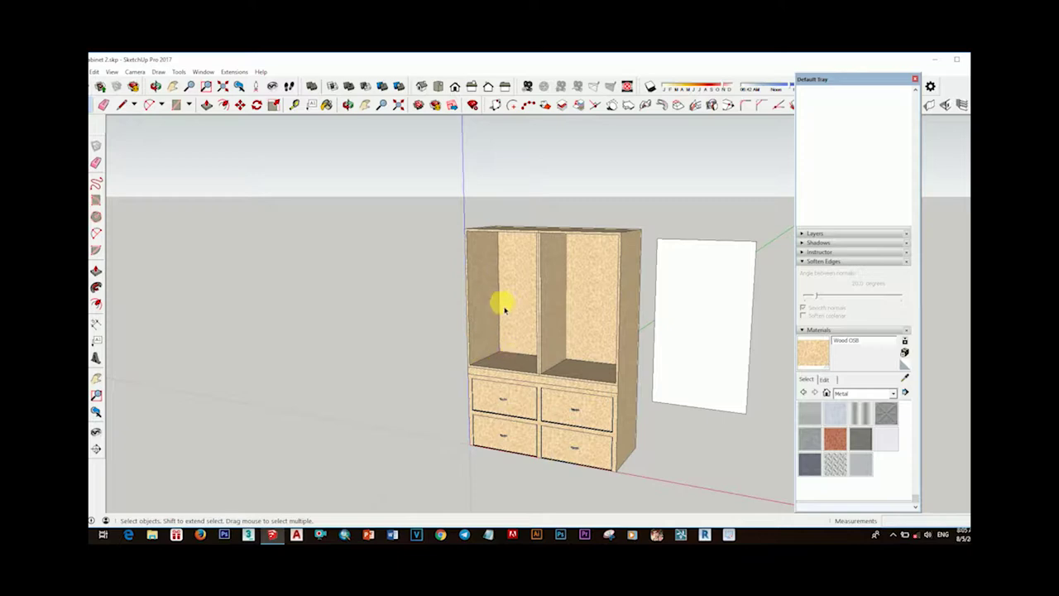
Divide the upper compartment's side edge into equal segments
scroll(488, 286, up, 3)
scroll(489, 269, down, 1)
scroll(480, 220, up, 1)
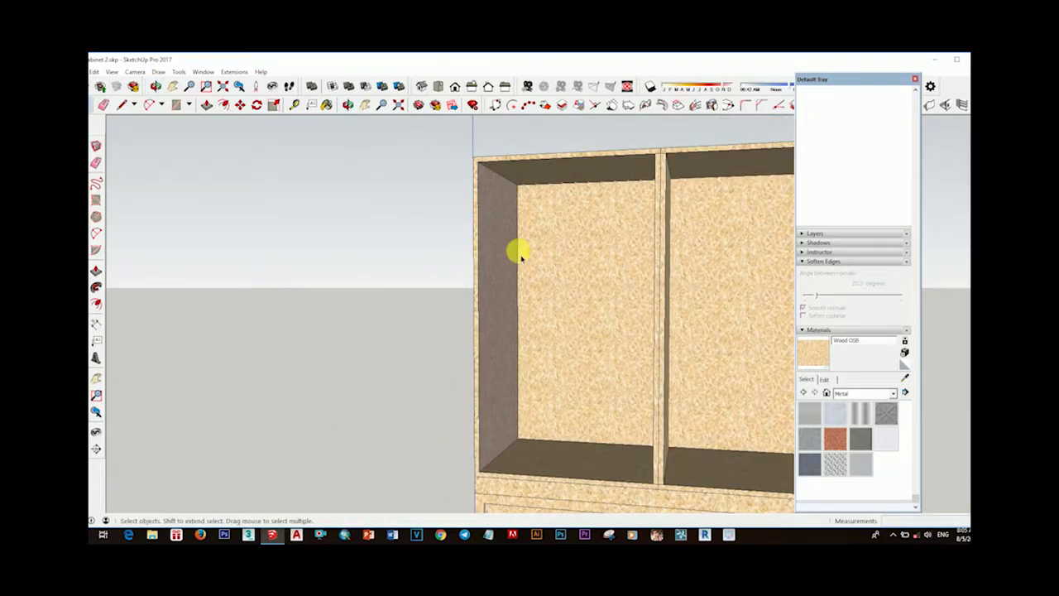
right_click(517, 243)
click(544, 306)
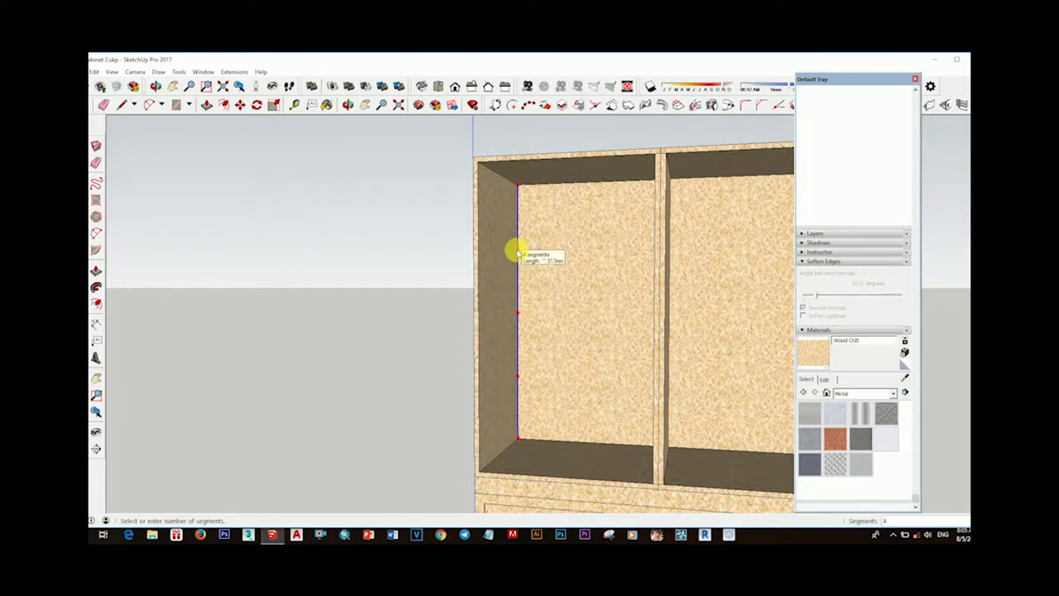
Copy the top back edge down to two division points to mark the shelf lines
key(m)
click(517, 182)
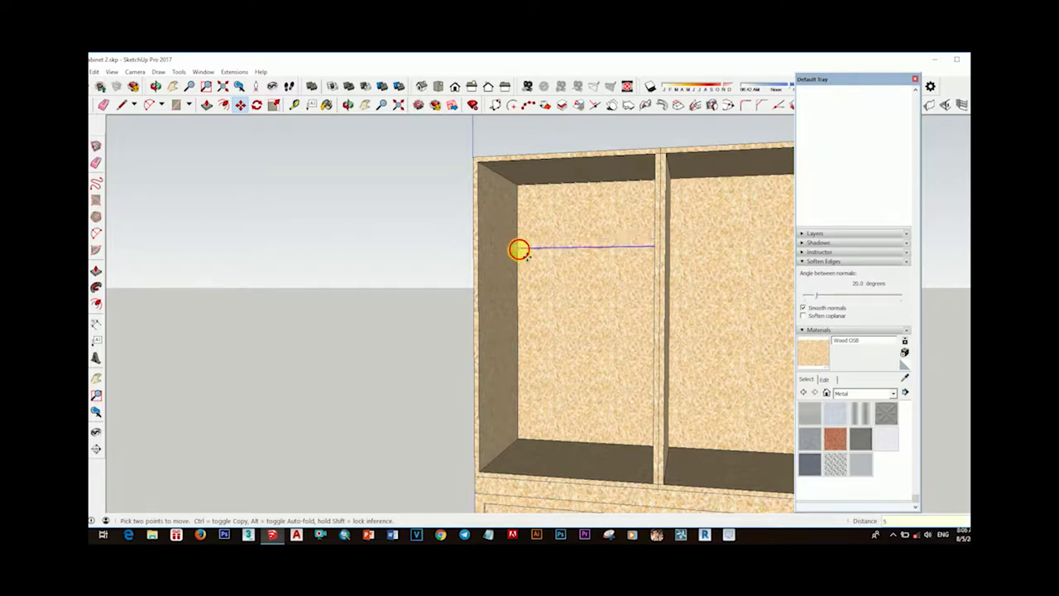
click(525, 271)
key(space)
scroll(579, 298, up, 3)
scroll(571, 264, up, 3)
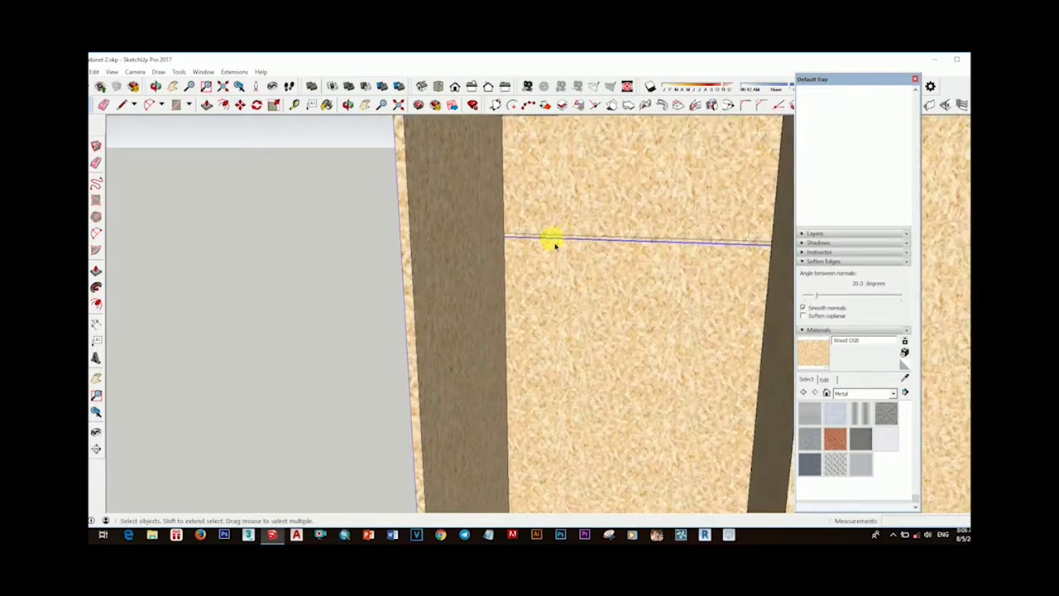
key(m)
scroll(569, 241, up, 3)
scroll(513, 229, down, 4)
click(519, 287)
key(ctrl)
scroll(513, 303, up, 3)
scroll(524, 331, down, 2)
scroll(565, 333, down, 3)
click(565, 333)
key(space)
scroll(620, 373, up, 3)
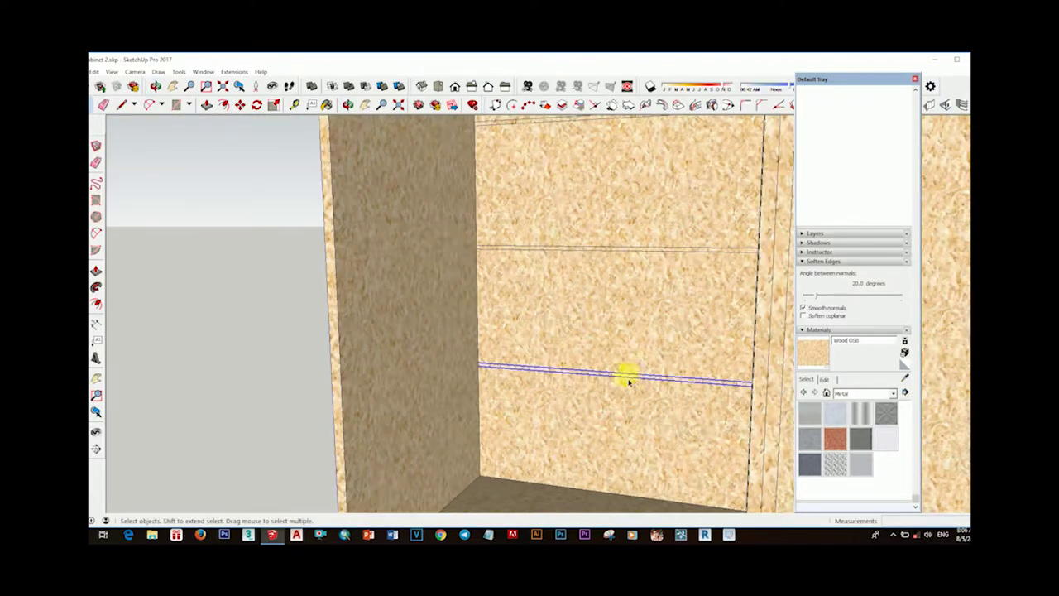
Push/Pull the strip between the lines out into a shelf
key(p)
click(570, 372)
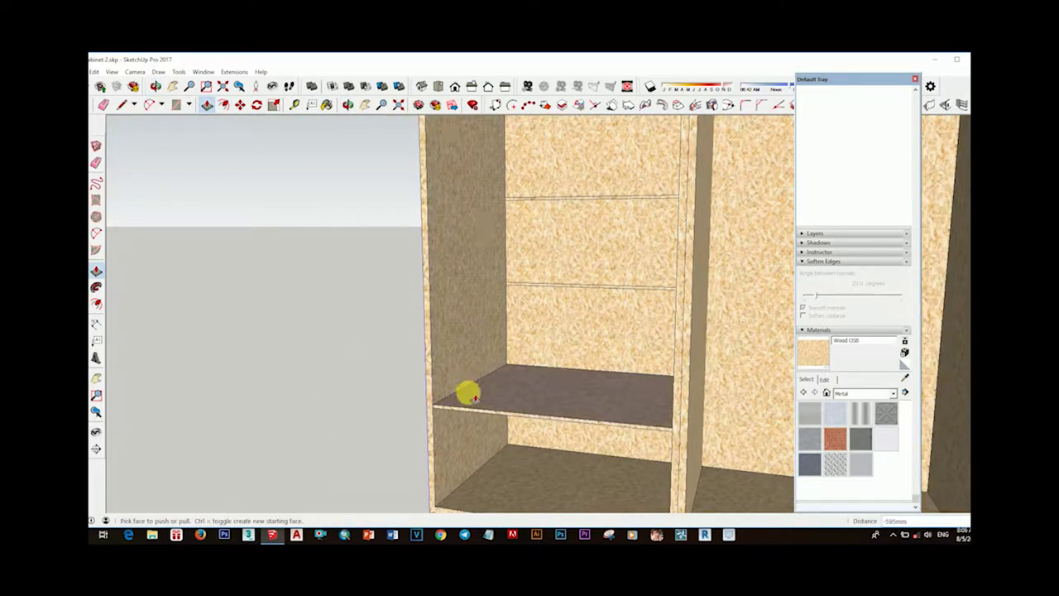
click(514, 403)
scroll(651, 442, down, 3)
scroll(642, 392, up, 4)
mouse_move(634, 378)
middle_down()
mouse_move(344, 354)
mouse_move(586, 386)
middle_up()
scroll(344, 354, down, 2)
scroll(472, 306, down, 2)
middle_drag(472, 305, 345, 394)
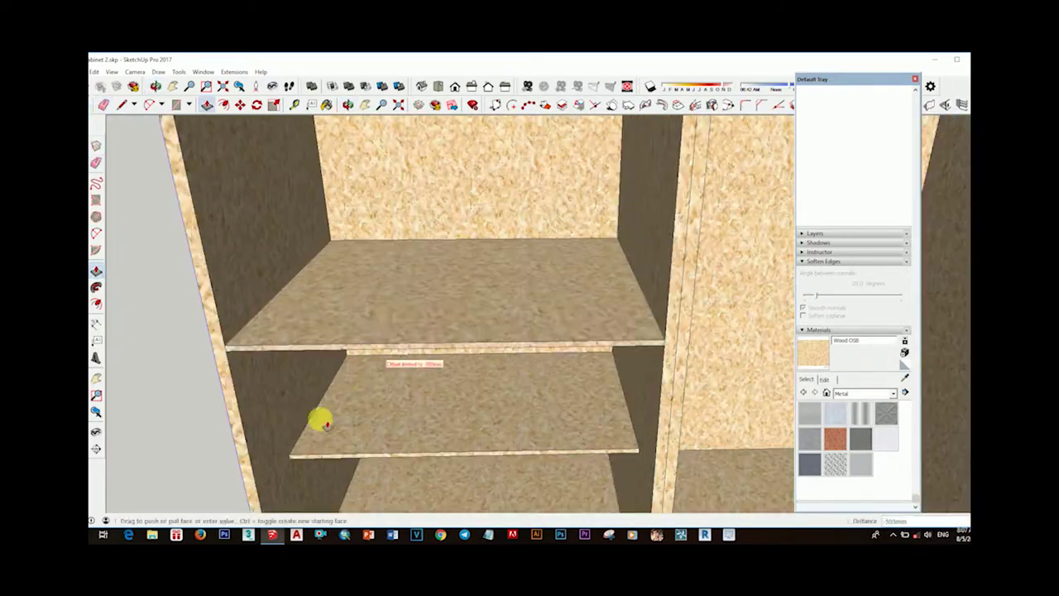
scroll(440, 264, down, 2)
scroll(366, 260, down, 2)
mouse_move(366, 260)
middle_down()
mouse_move(488, 328)
mouse_move(560, 246)
middle_up()
scroll(525, 288, down, 2)
scroll(579, 230, up, 2)
scroll(566, 265, up, 2)
Erase the upper compartment's centre divider
key(e)
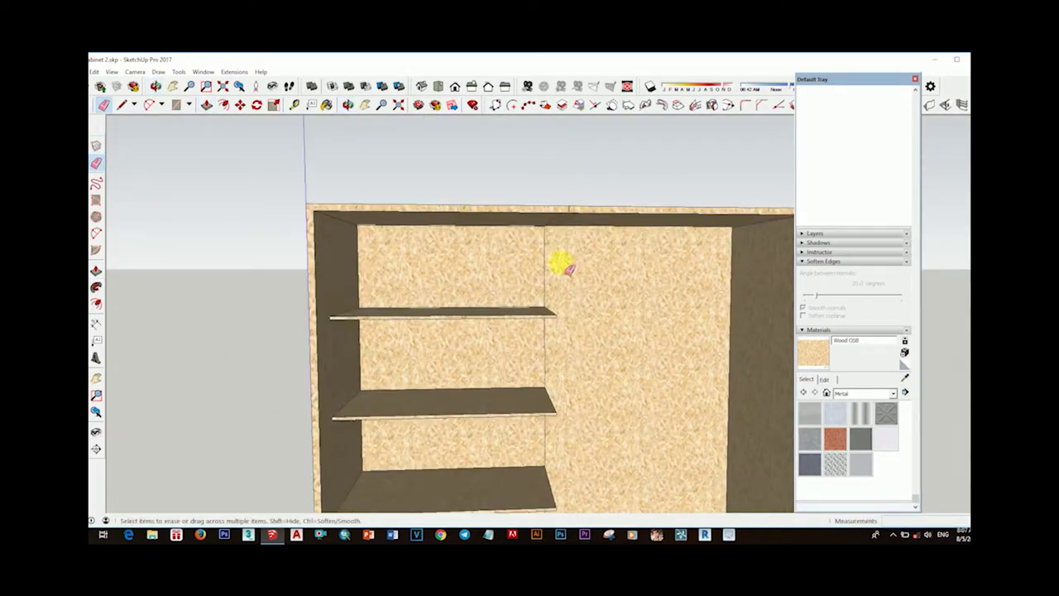
click(565, 264)
scroll(568, 220, up, 3)
scroll(513, 286, down, 2)
scroll(524, 361, down, 3)
scroll(500, 413, up, 3)
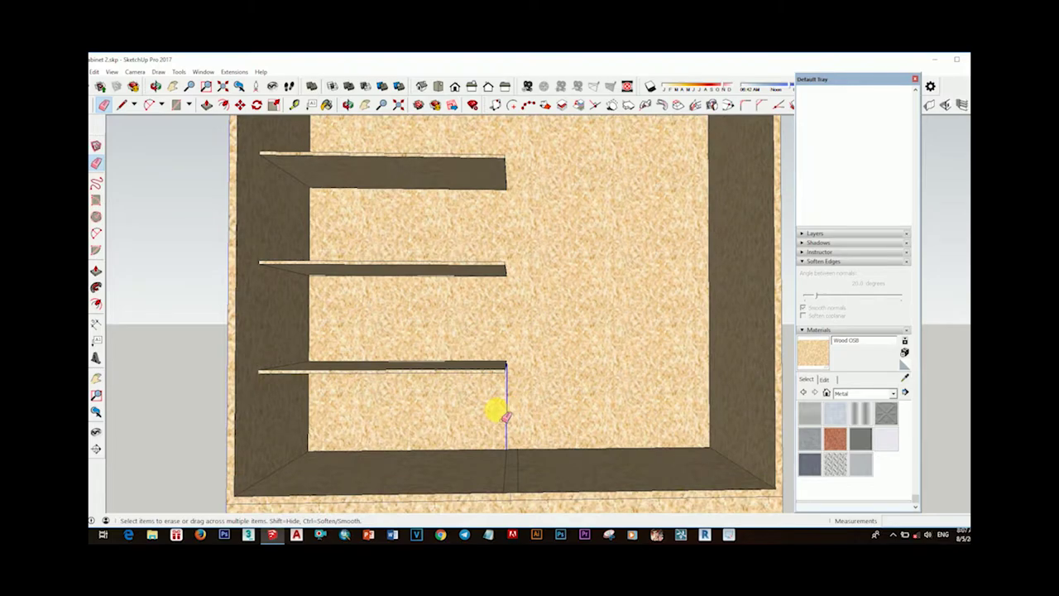
scroll(500, 413, down, 2)
key(space)
Orbit to eye level to view the shelf's open end
middle_drag(503, 437, 529, 368)
scroll(531, 382, up, 2)
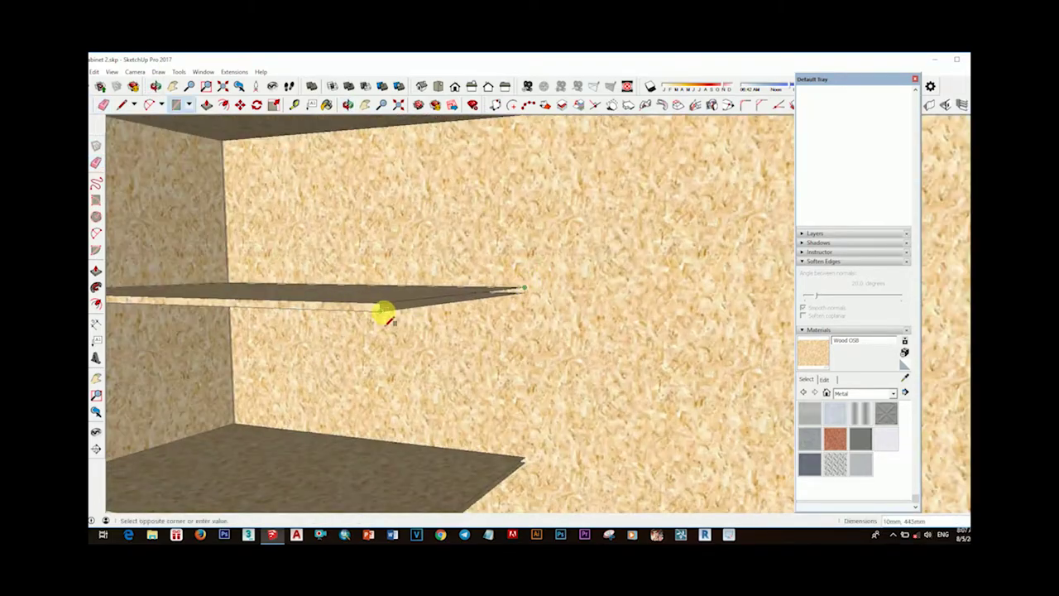
key(r)
middle_drag(488, 378, 390, 206)
scroll(503, 287, down, 2)
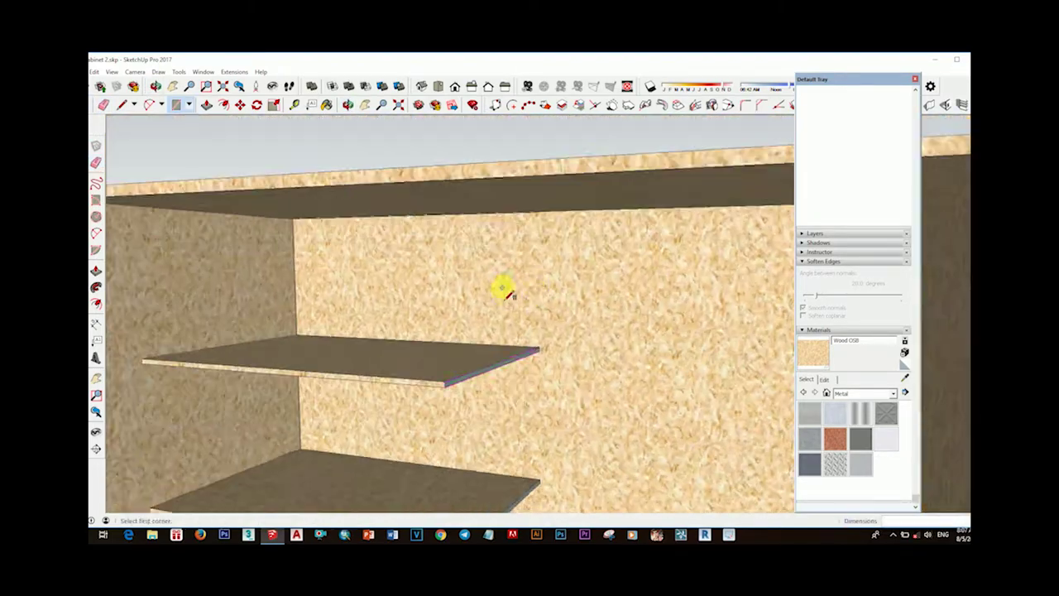
middle_drag(503, 286, 480, 336)
key(p)
scroll(704, 331, down, 3)
scroll(466, 373, up, 2)
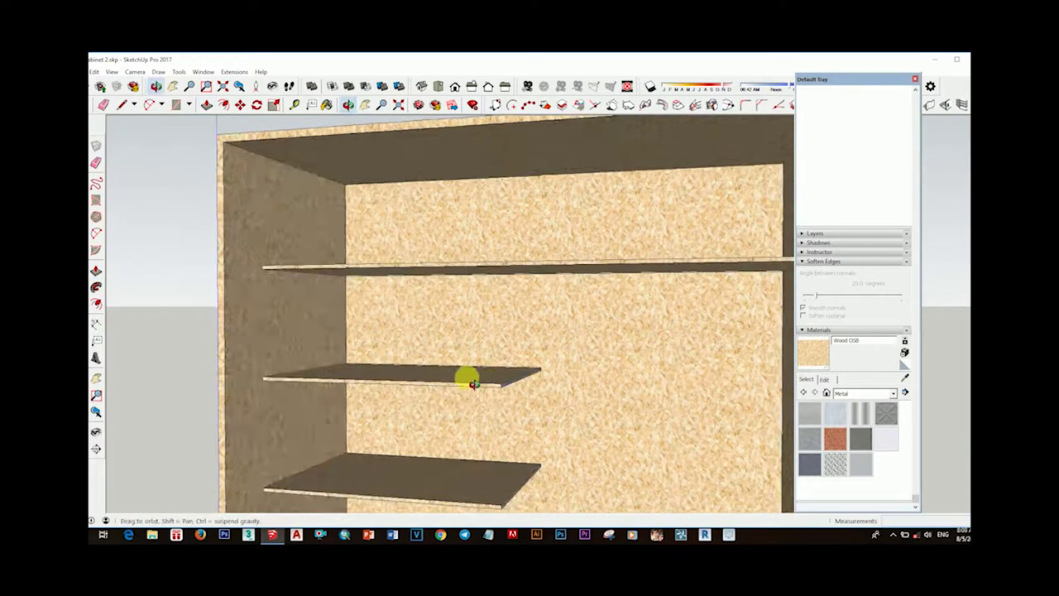
Stretch the top shelf across the full width of the upper compartment
click(504, 402)
scroll(538, 409, down, 1)
key(f)
key(space)
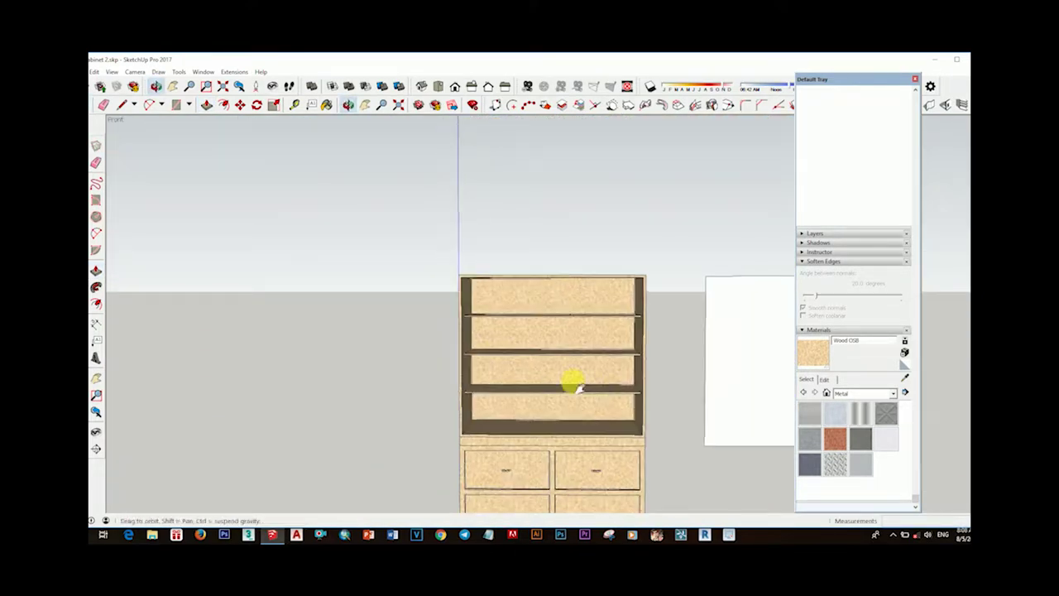
middle_drag(570, 378, 558, 449)
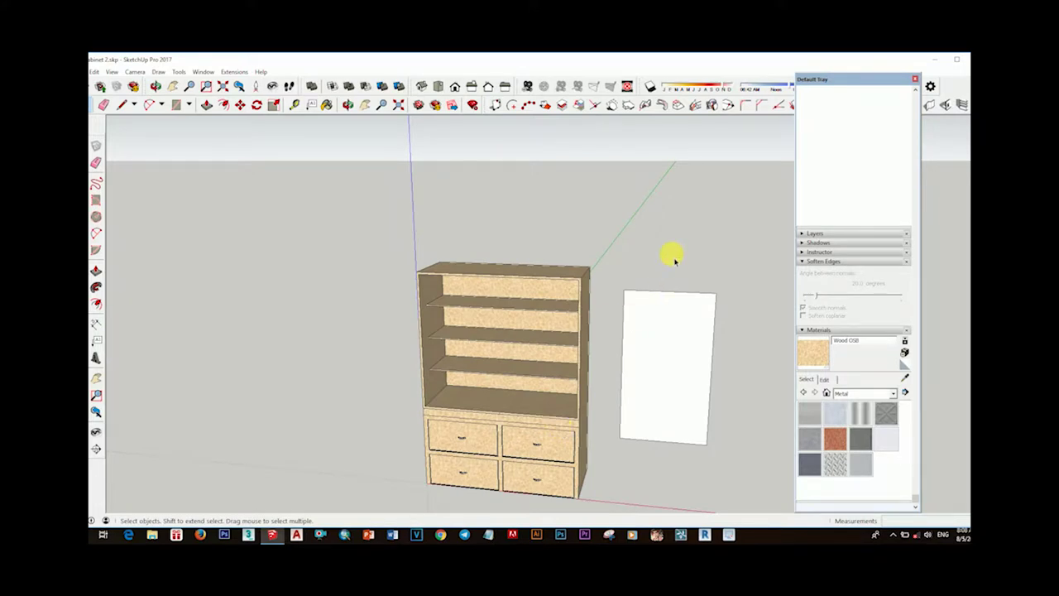
scroll(626, 372, down, 1)
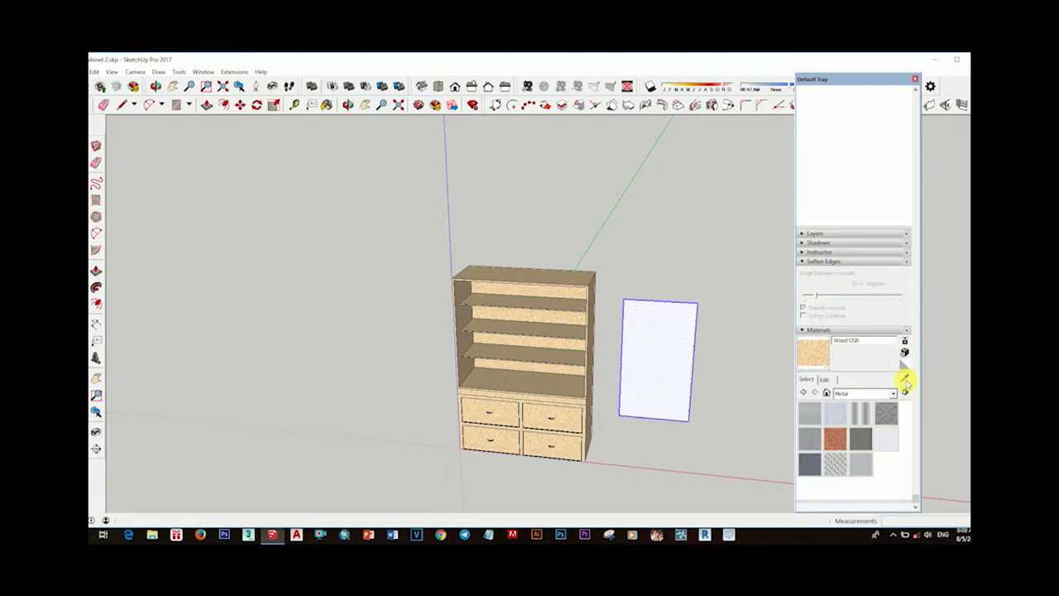
Paint the white panel beside the cabinet with Wood OSB
click(679, 360)
mouse_move(704, 355)
middle_down()
mouse_move(619, 374)
mouse_move(668, 420)
mouse_move(627, 433)
middle_up()
key(p)
scroll(546, 380, up, 1)
scroll(554, 372, up, 1)
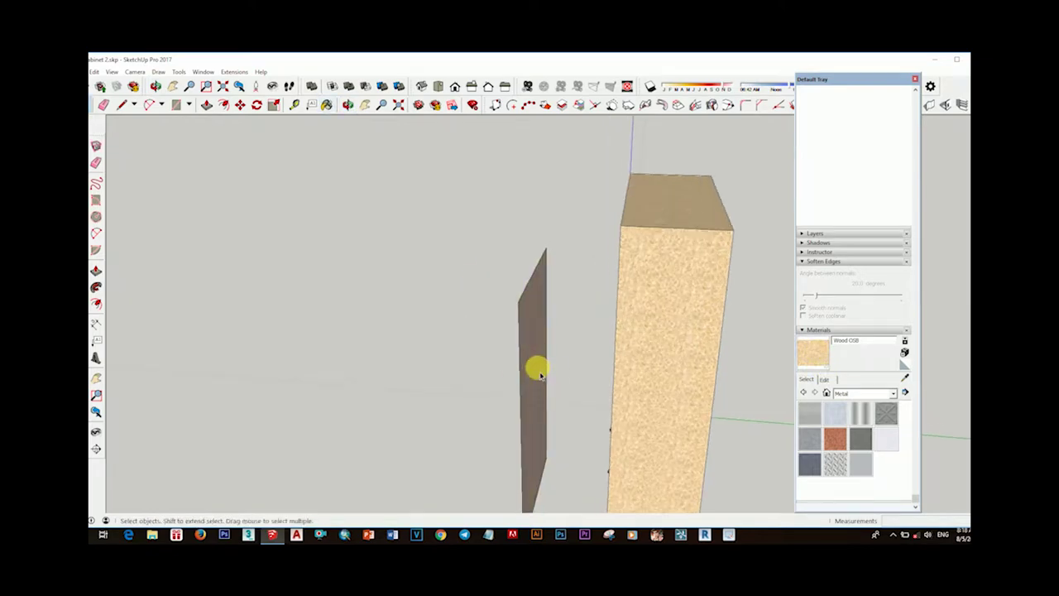
key(space)
mouse_move(571, 378)
middle_down()
mouse_move(530, 373)
mouse_move(574, 344)
middle_up()
Push/Pull the OSB panel into a thick door slab and select it
scroll(621, 372, down, 3)
scroll(628, 368, down, 2)
scroll(574, 344, up, 2)
key(p)
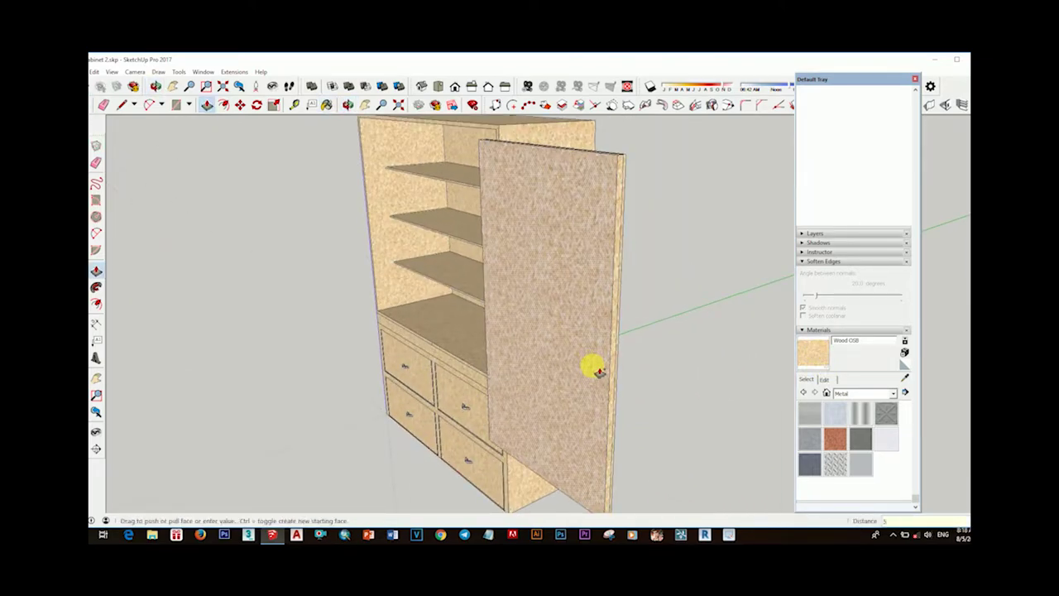
scroll(594, 369, up, 3)
scroll(604, 395, up, 1)
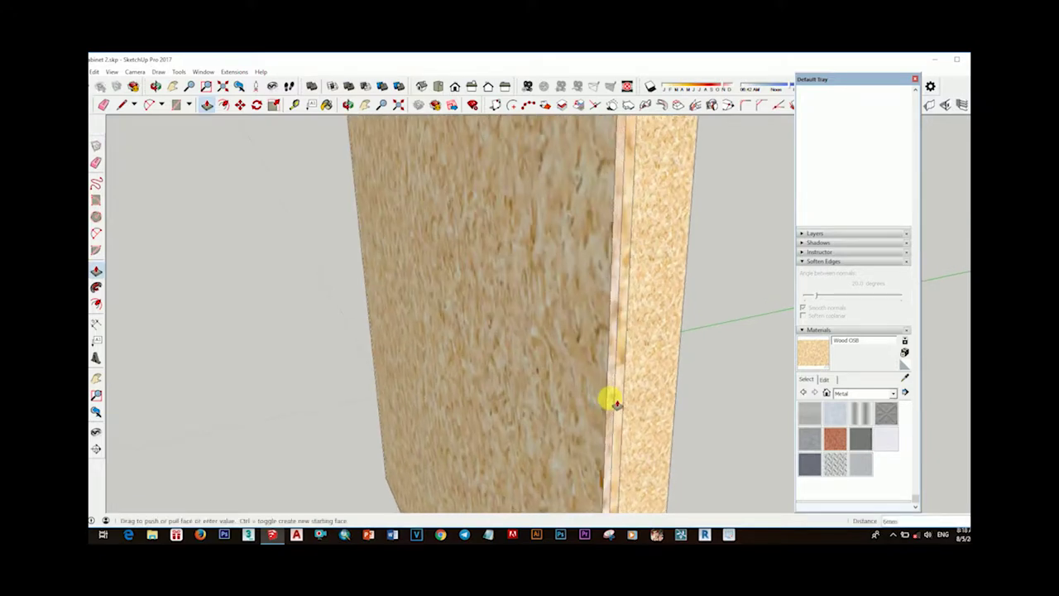
scroll(612, 402, down, 2)
scroll(633, 348, down, 4)
key(space)
middle_drag(524, 397, 680, 367)
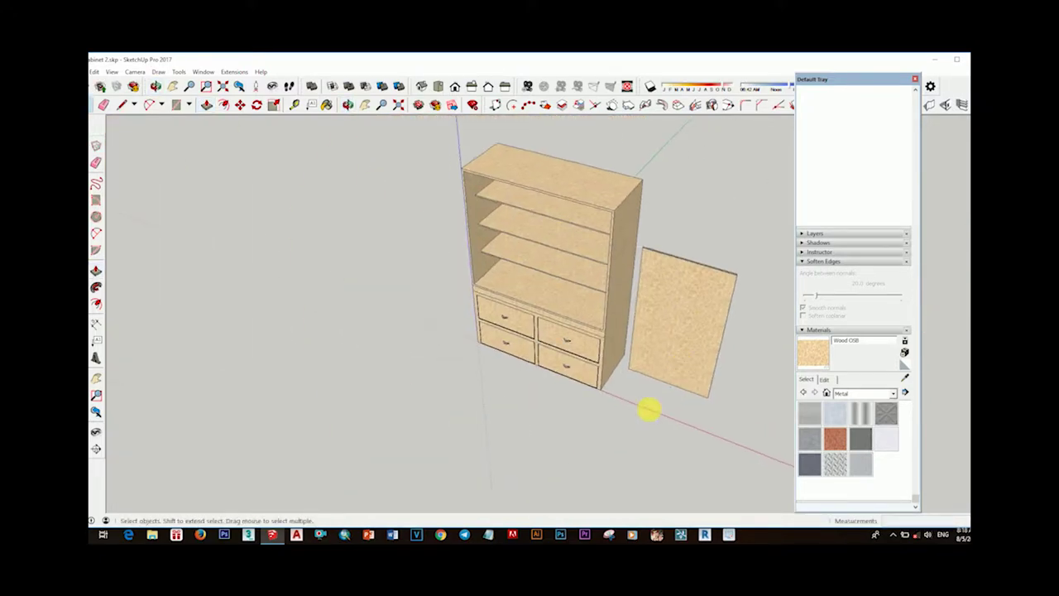
drag(620, 212, 740, 406)
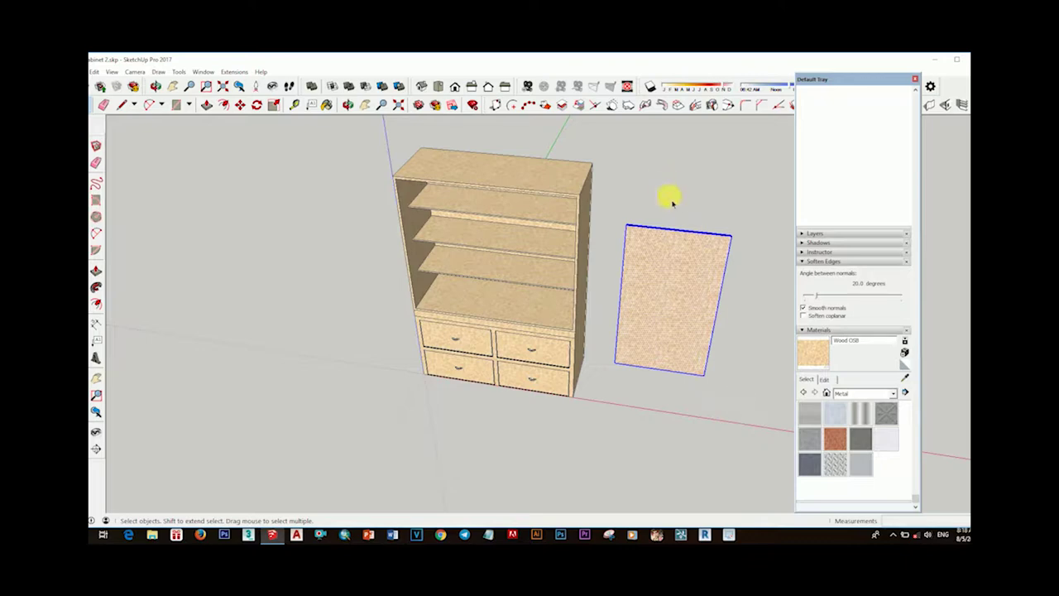
Try stretching the door along its depth with Scale, then cancel it
key(s)
drag(667, 303, 687, 217)
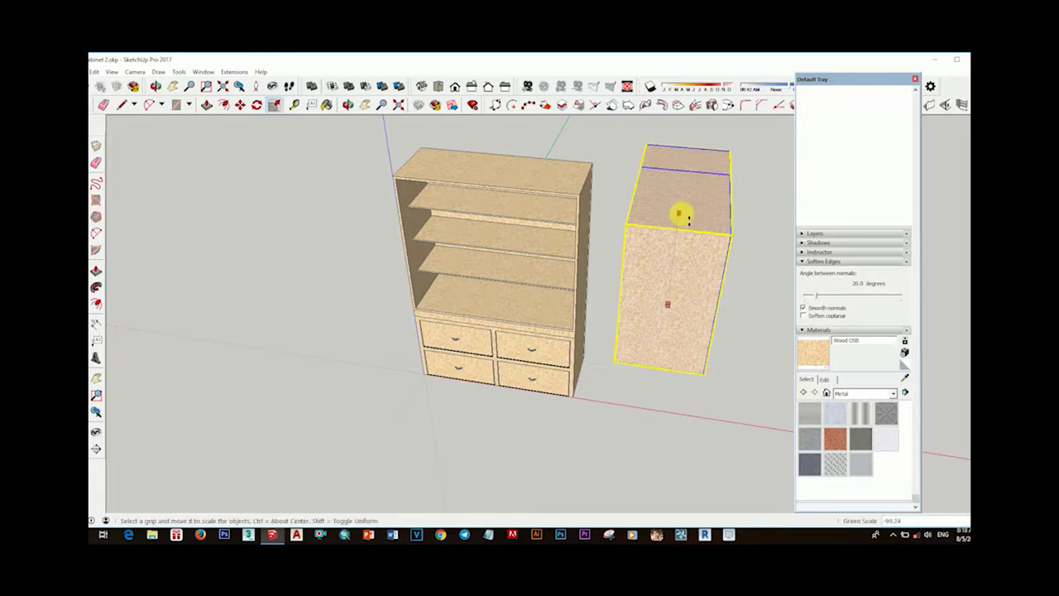
key(Escape)
scroll(709, 320, up, 3)
middle_drag(709, 319, 659, 356)
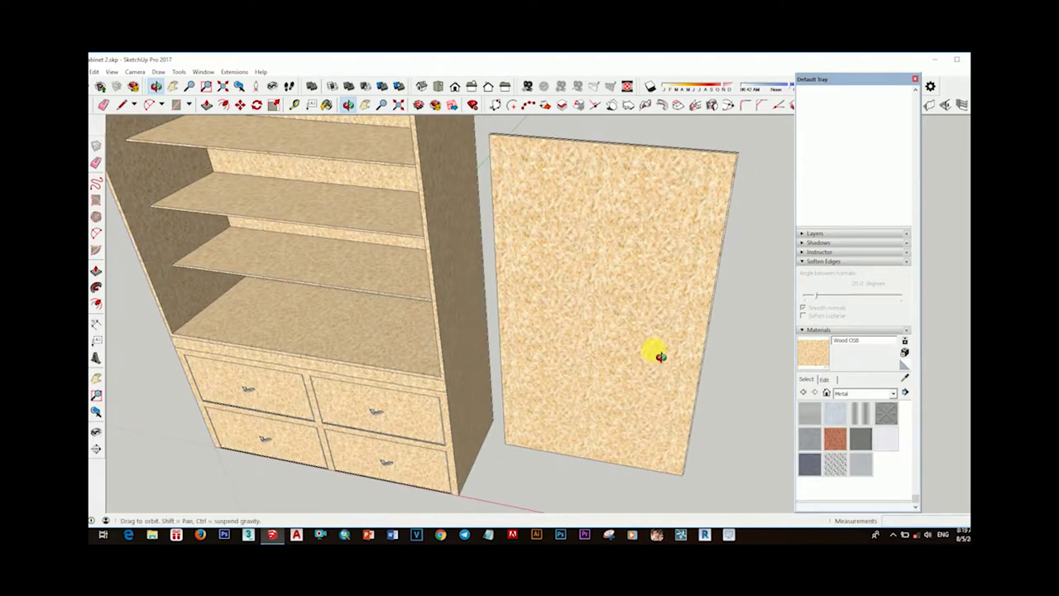
mouse_move(593, 338)
middle_down()
mouse_move(651, 295)
mouse_move(630, 341)
middle_up()
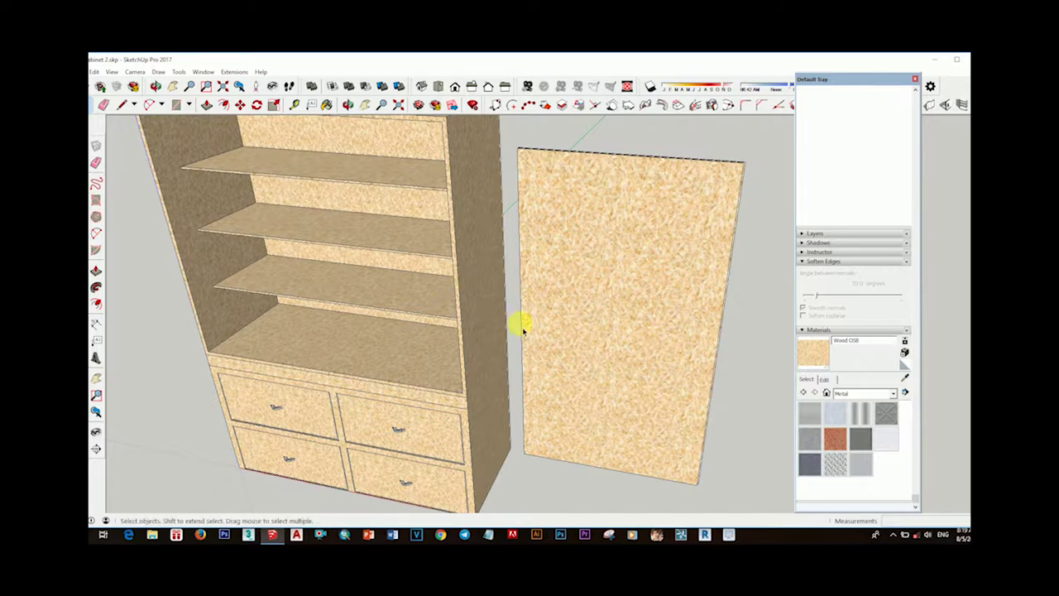
Copy the door's top edge down to draw a line below the top
key(m)
key(ctrl)
click(619, 223)
scroll(612, 264, down, 3)
scroll(629, 248, up, 3)
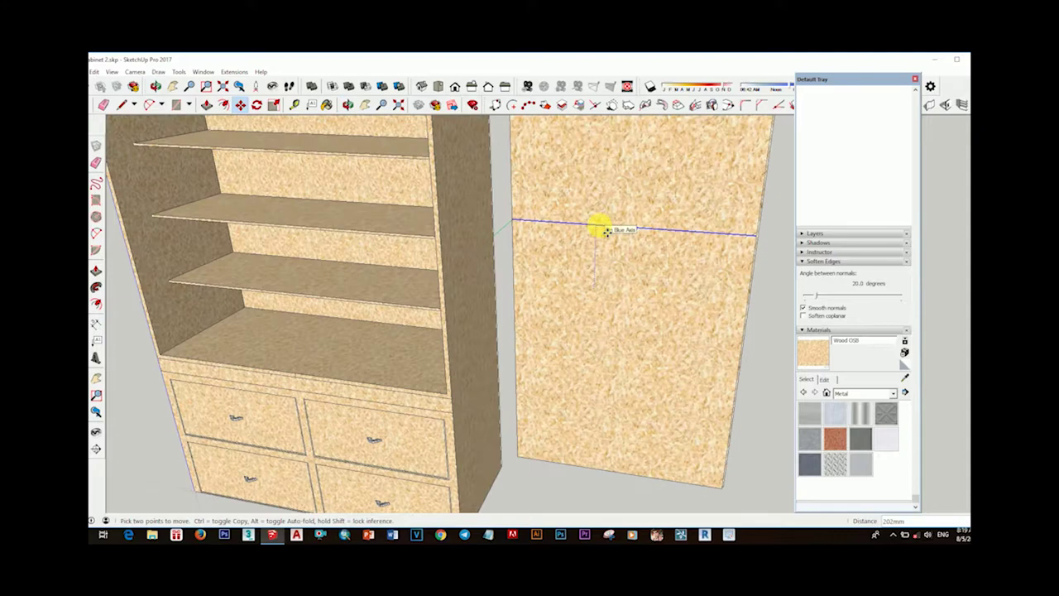
scroll(594, 240, down, 3)
mouse_move(590, 254)
middle_down()
mouse_move(631, 240)
mouse_move(592, 249)
mouse_move(578, 275)
mouse_move(485, 300)
mouse_move(555, 359)
mouse_move(558, 321)
mouse_move(605, 307)
mouse_move(457, 280)
middle_up()
scroll(577, 281, up, 3)
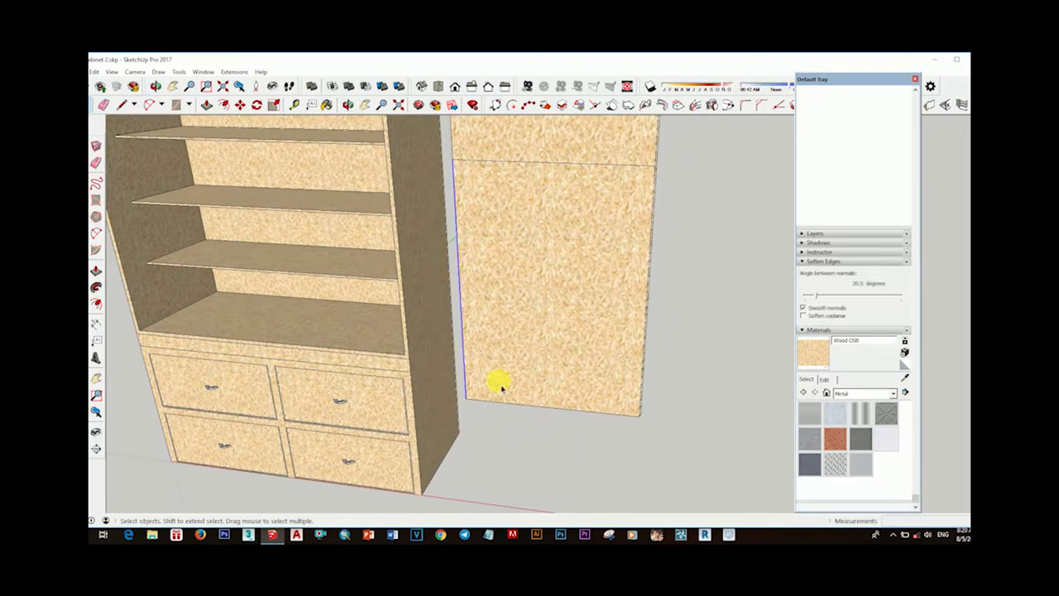
Copy both door side edges inward to mark narrow vertical strips
key(m)
key(ctrl)
click(496, 396)
middle_drag(496, 403, 683, 290)
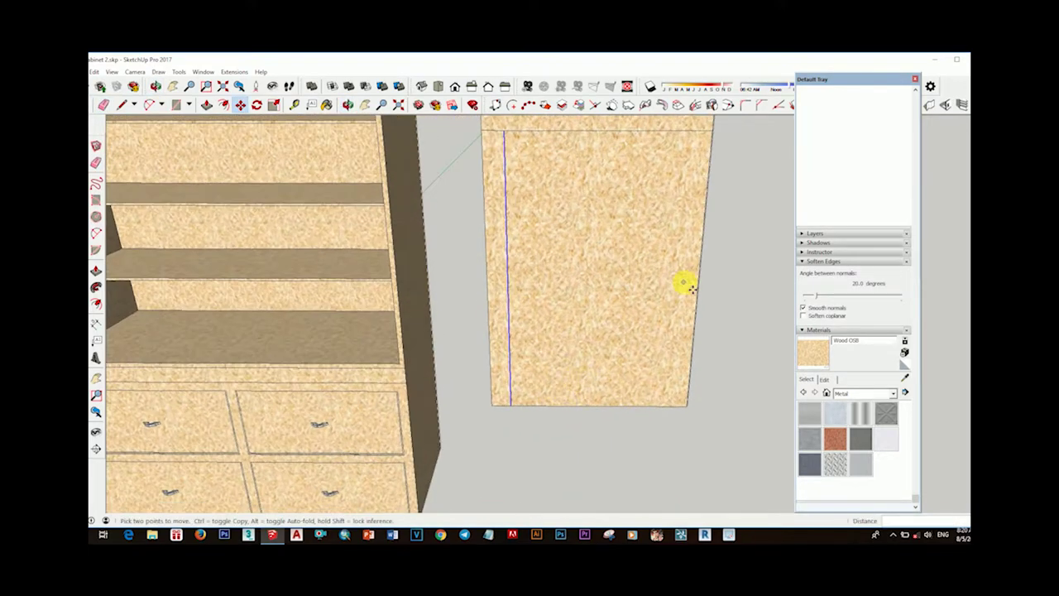
key(space)
scroll(670, 393, down, 3)
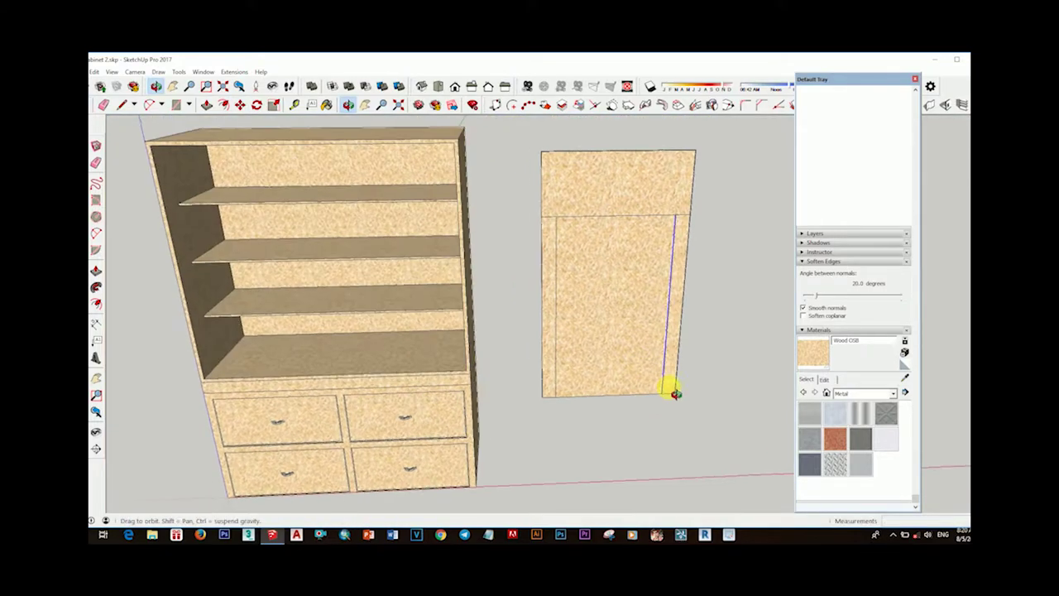
scroll(555, 293, up, 4)
key(ctrl)
click(564, 439)
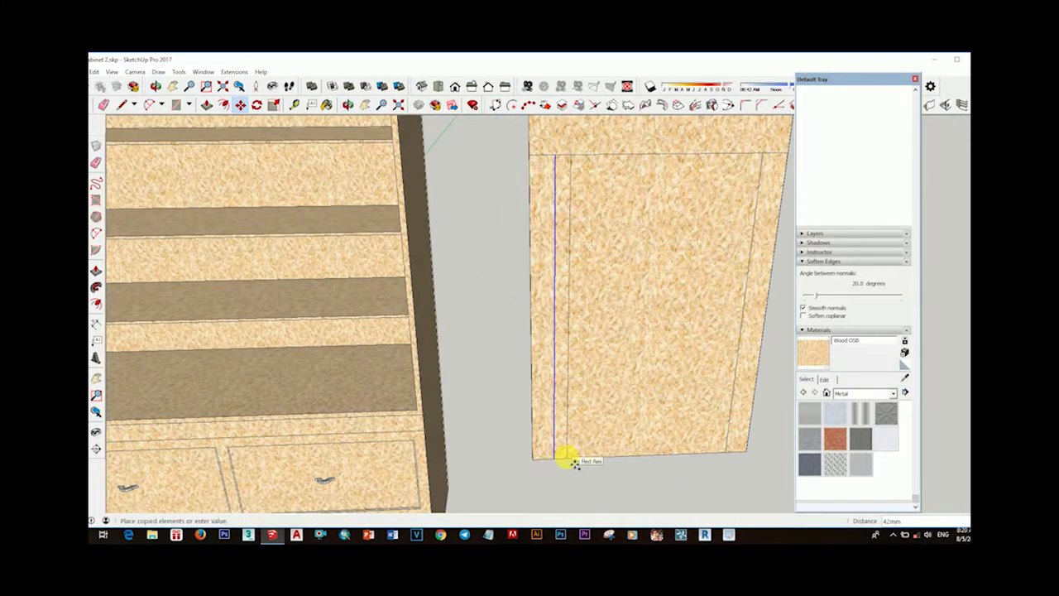
key(space)
middle_drag(575, 464, 680, 352)
key(ctrl)
click(685, 447)
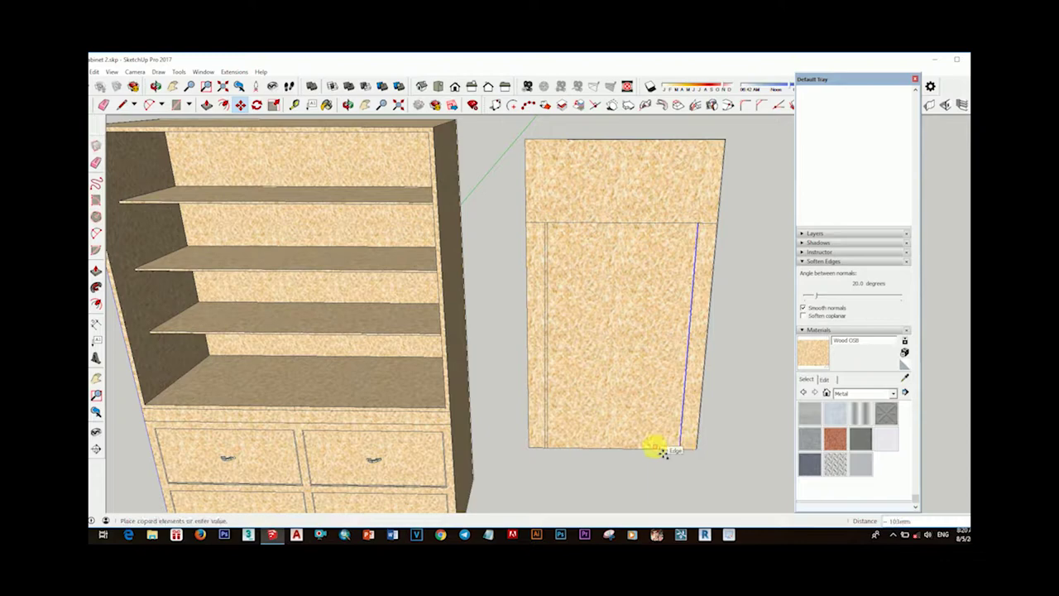
Paint the door strip with Wood Veneer 01 from the Wood materials category
click(894, 394)
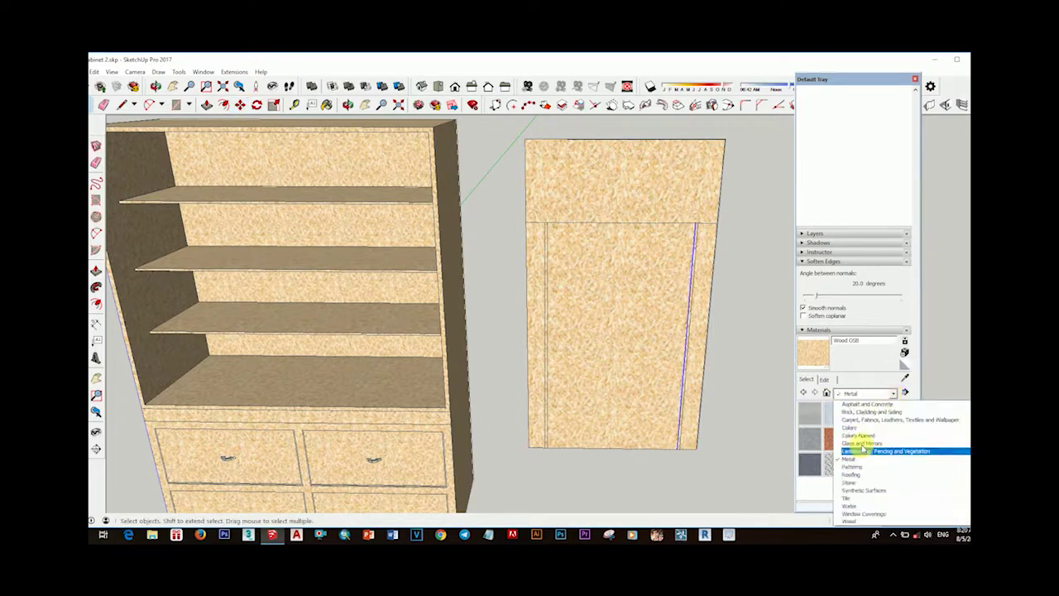
click(856, 517)
click(860, 467)
scroll(698, 342, up, 2)
scroll(513, 348, up, 2)
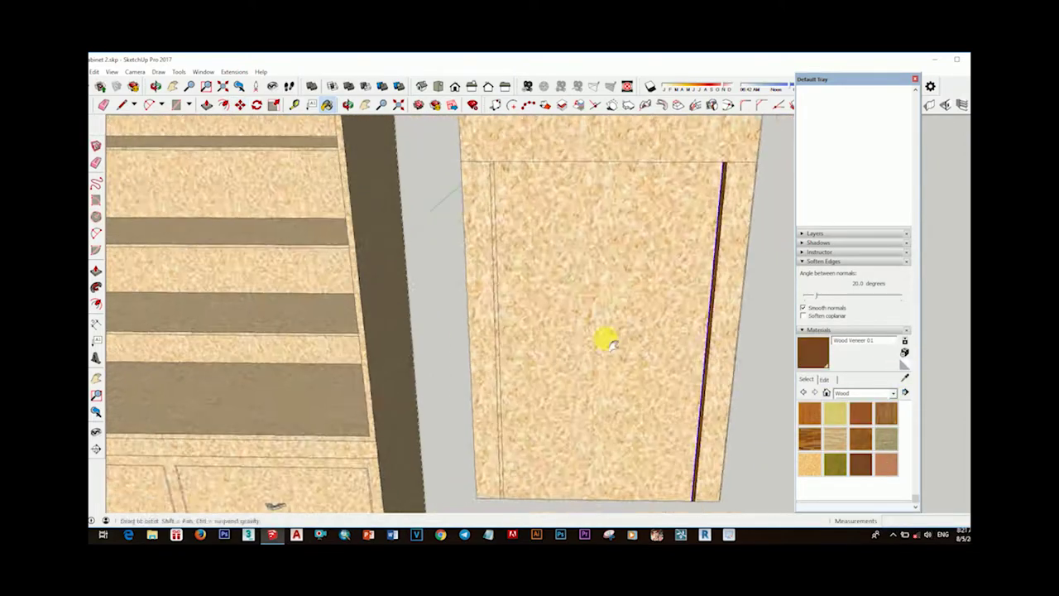
scroll(554, 328, up, 2)
click(554, 328)
Push/Pull the veneer strips out so they stand raised from the door
key(p)
scroll(558, 348, down, 5)
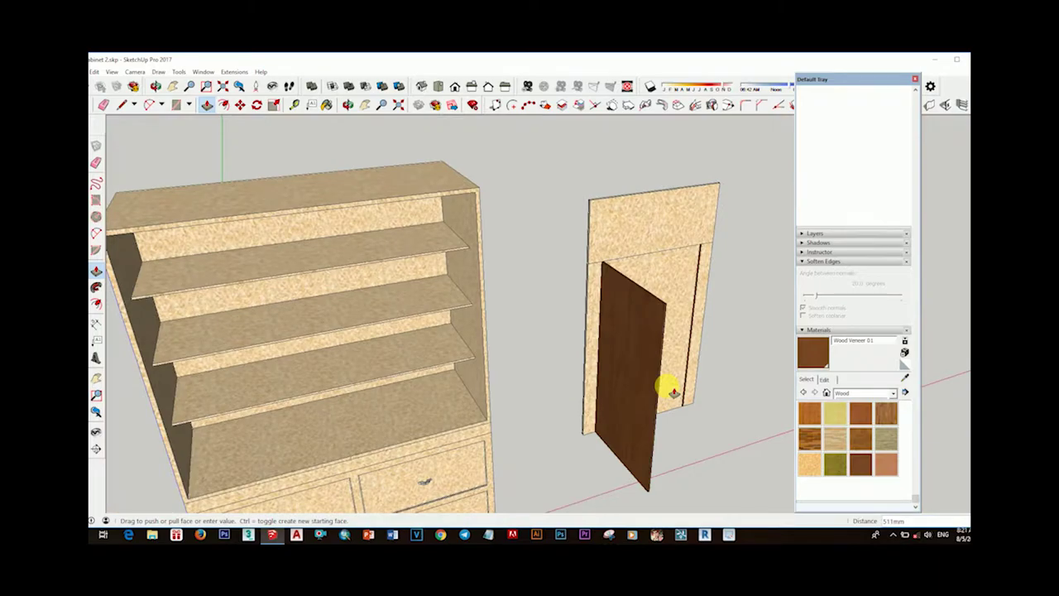
scroll(701, 331, up, 3)
scroll(701, 279, down, 2)
scroll(569, 314, up, 3)
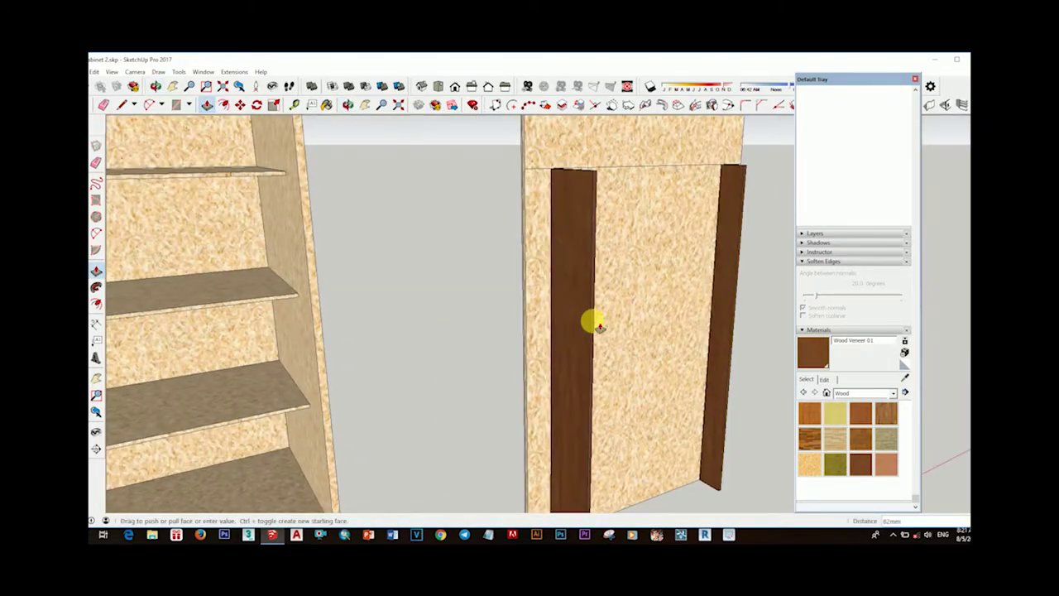
scroll(599, 327, down, 3)
key(space)
mouse_move(638, 349)
middle_down()
mouse_move(604, 338)
mouse_move(670, 381)
mouse_move(552, 440)
middle_up()
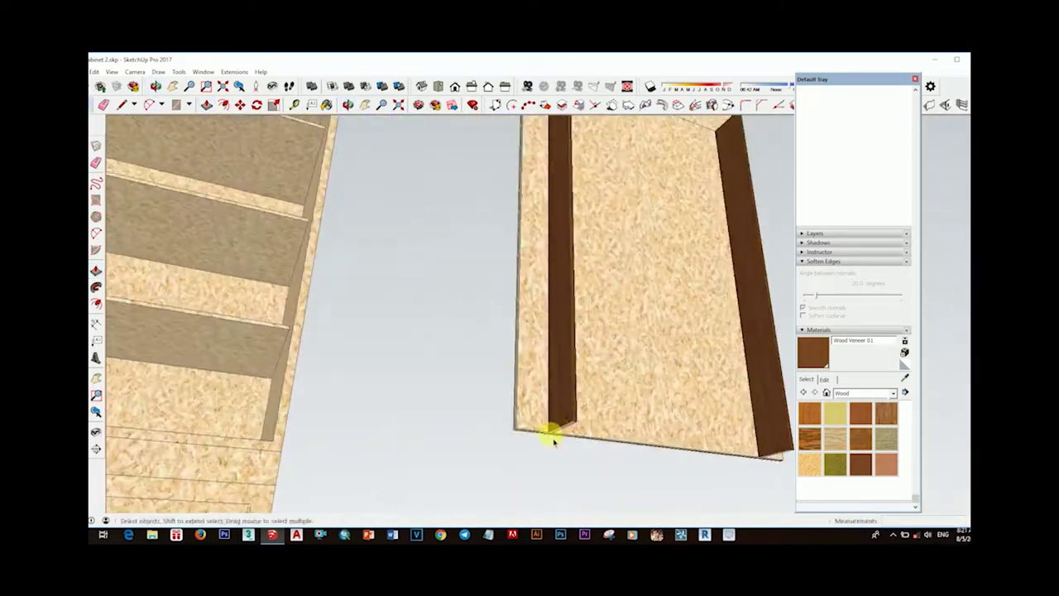
scroll(553, 440, up, 2)
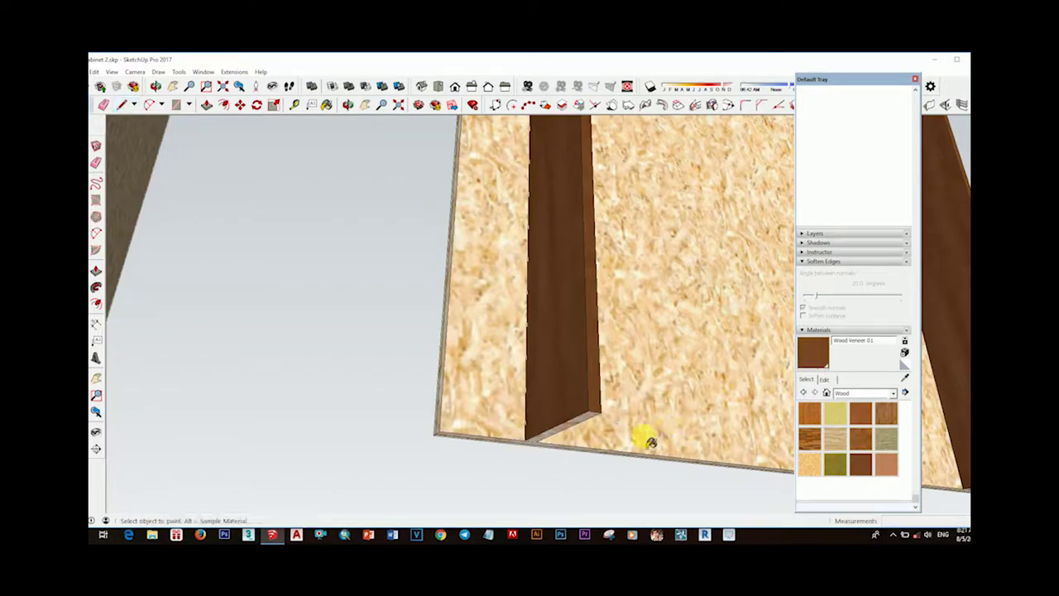
scroll(586, 413, down, 2)
scroll(589, 459, up, 3)
scroll(598, 448, up, 1)
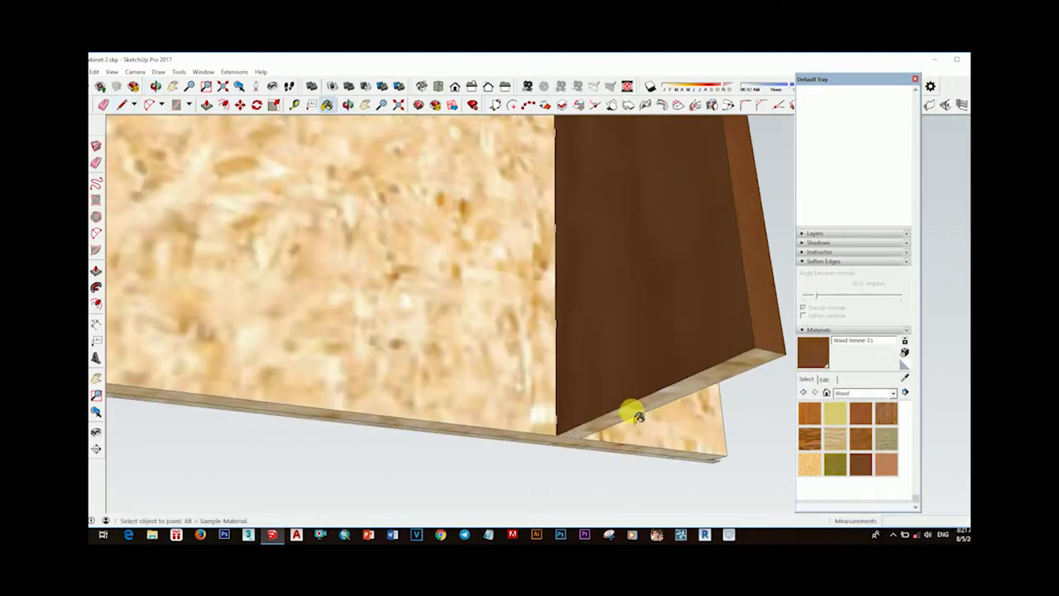
scroll(632, 416, down, 1)
scroll(638, 402, up, 1)
Shorten the veneer strip from its bottom end with Push/Pull
key(space)
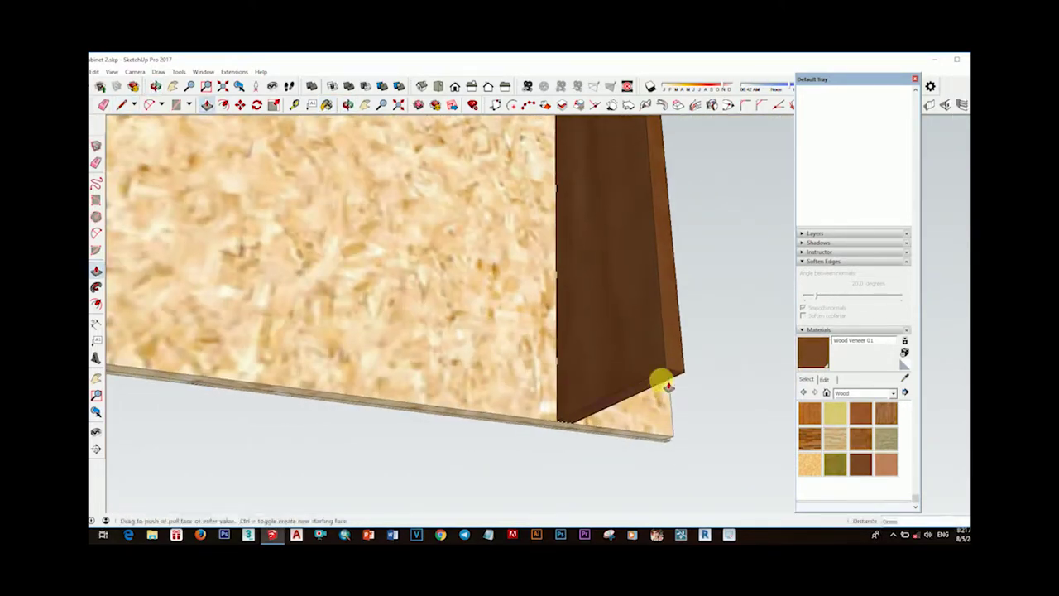
drag(667, 387, 646, 304)
text(150)
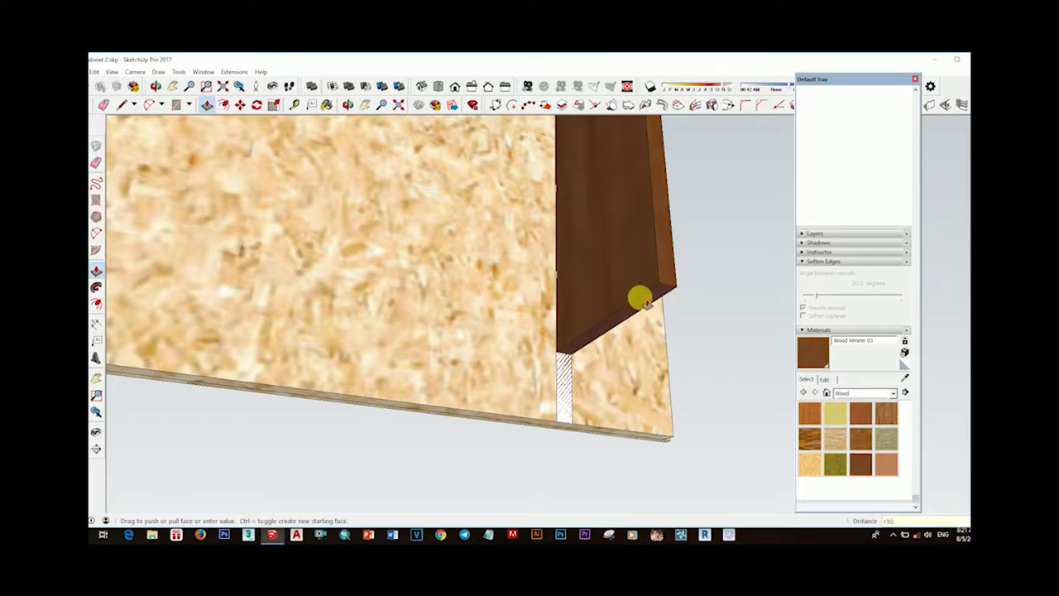
key(Return)
scroll(622, 288, down, 3)
scroll(622, 268, up, 2)
scroll(631, 302, down, 2)
scroll(570, 366, up, 2)
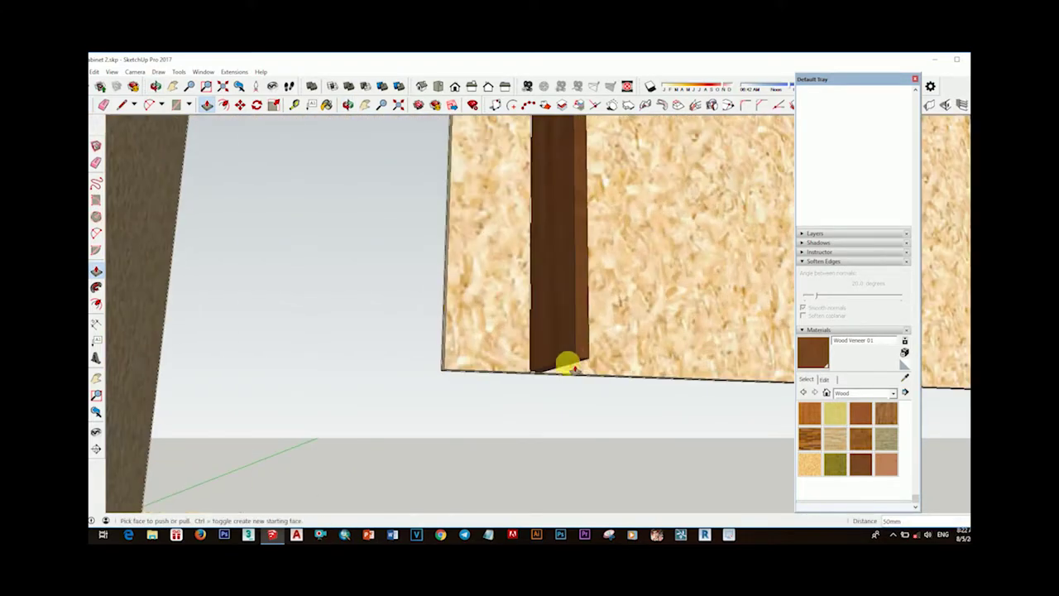
scroll(538, 314, down, 2)
scroll(598, 309, down, 3)
middle_drag(598, 310, 709, 343)
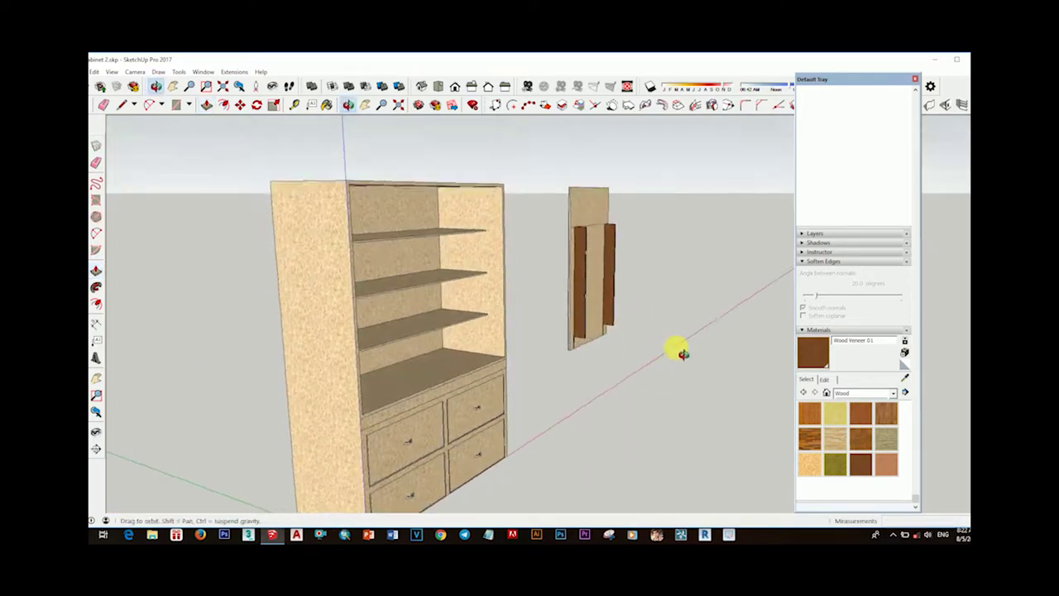
scroll(609, 338, up, 3)
mouse_move(609, 338)
middle_down()
mouse_move(570, 336)
mouse_move(639, 339)
mouse_move(668, 397)
middle_up()
Divide the door panel's bottom edge into 3 equal segments
key(e)
scroll(590, 328, up, 2)
scroll(629, 364, down, 4)
key(space)
scroll(567, 358, up, 1)
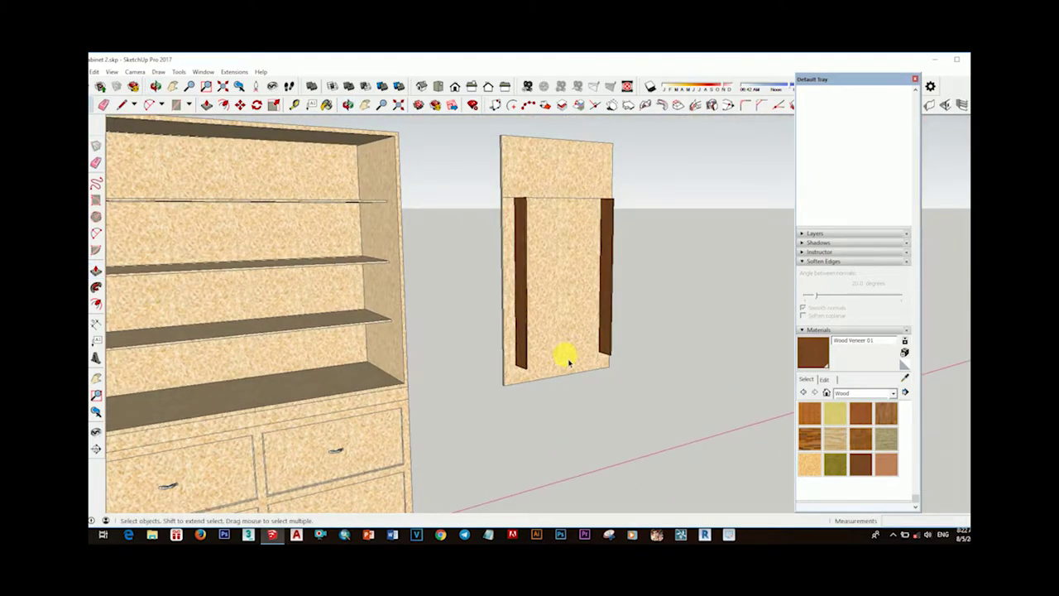
scroll(445, 342, up, 2)
scroll(529, 372, down, 3)
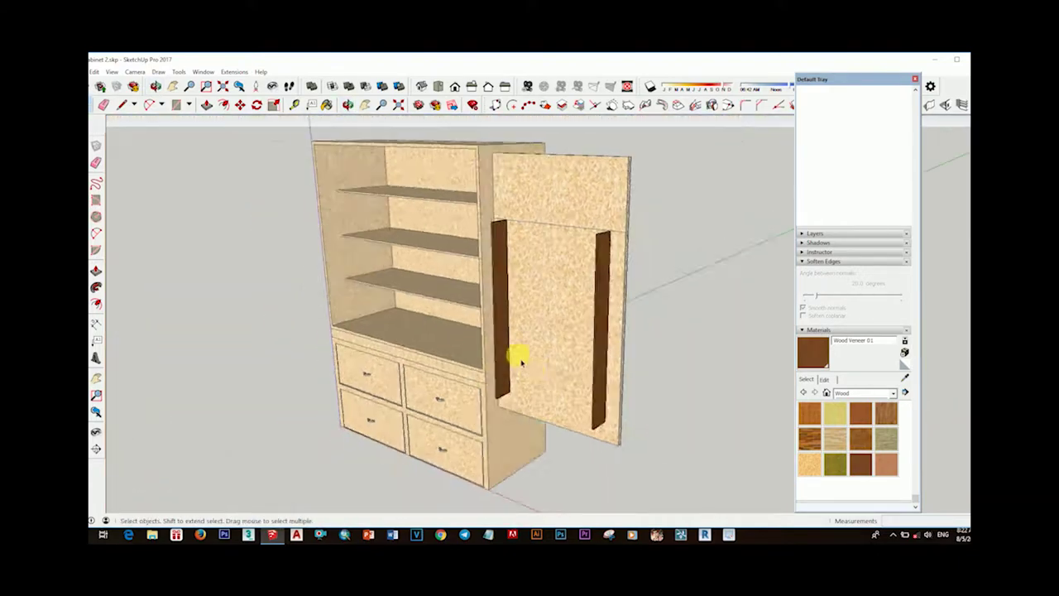
scroll(503, 349, up, 3)
right_click(503, 350)
click(533, 132)
scroll(511, 346, down, 2)
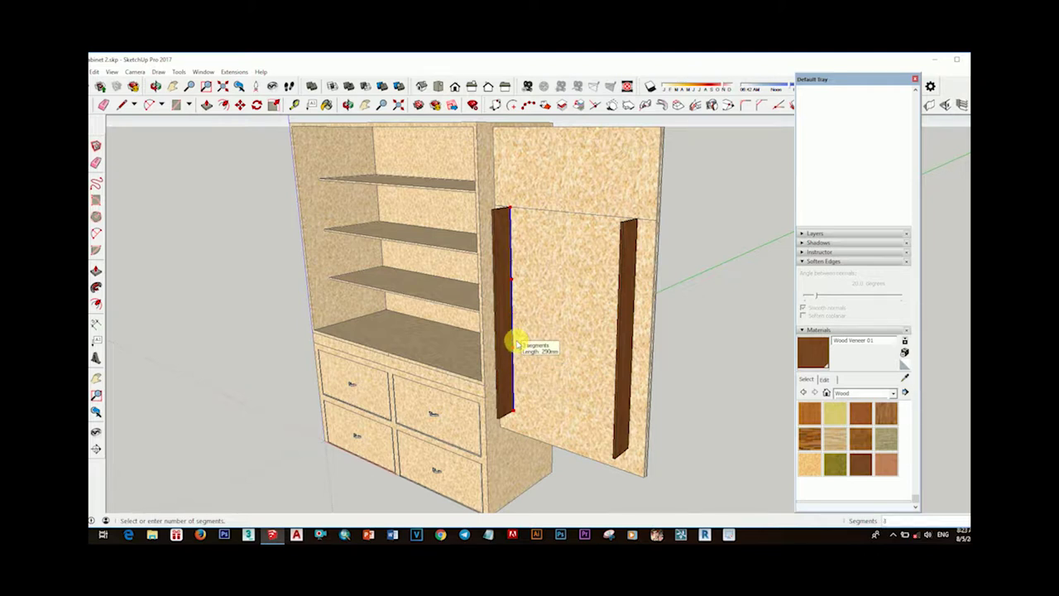
click(514, 343)
Paste the copied strip along the bottom of the door frame between the side boards
scroll(579, 418, up, 2)
scroll(520, 406, up, 3)
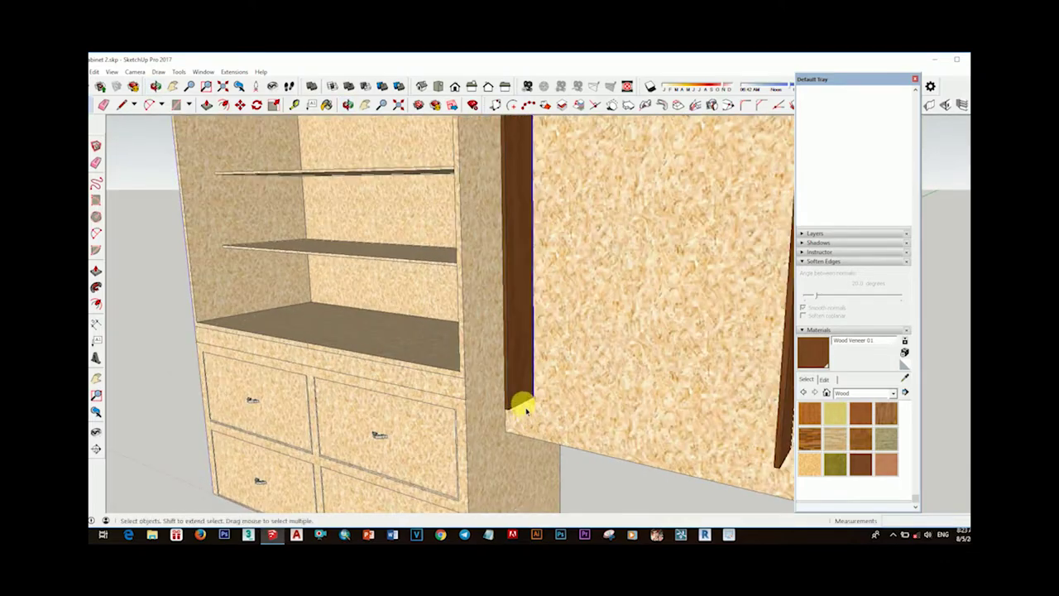
scroll(521, 411, up, 3)
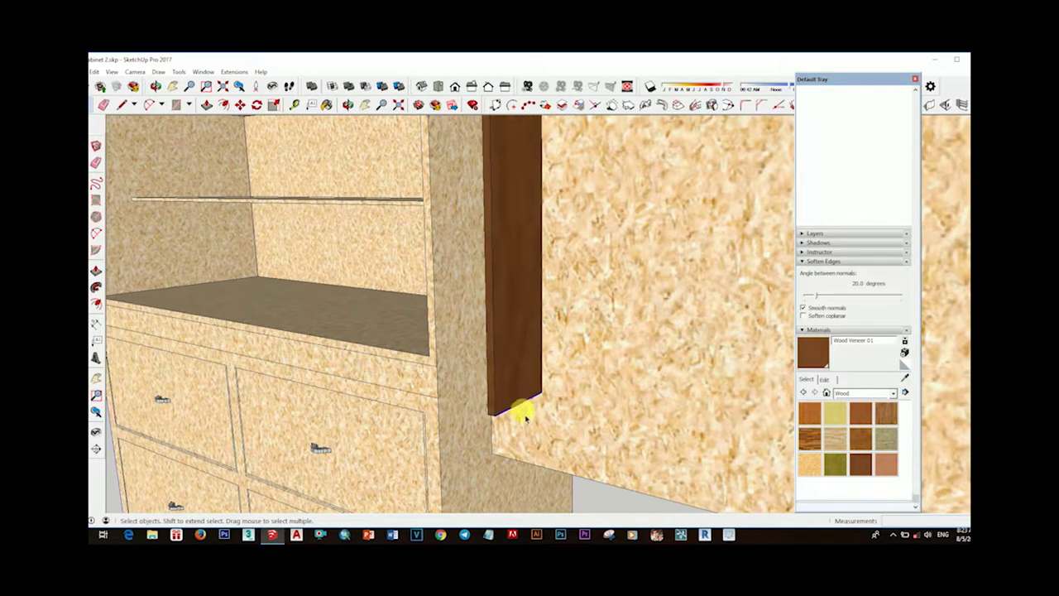
key(ctrl+v)
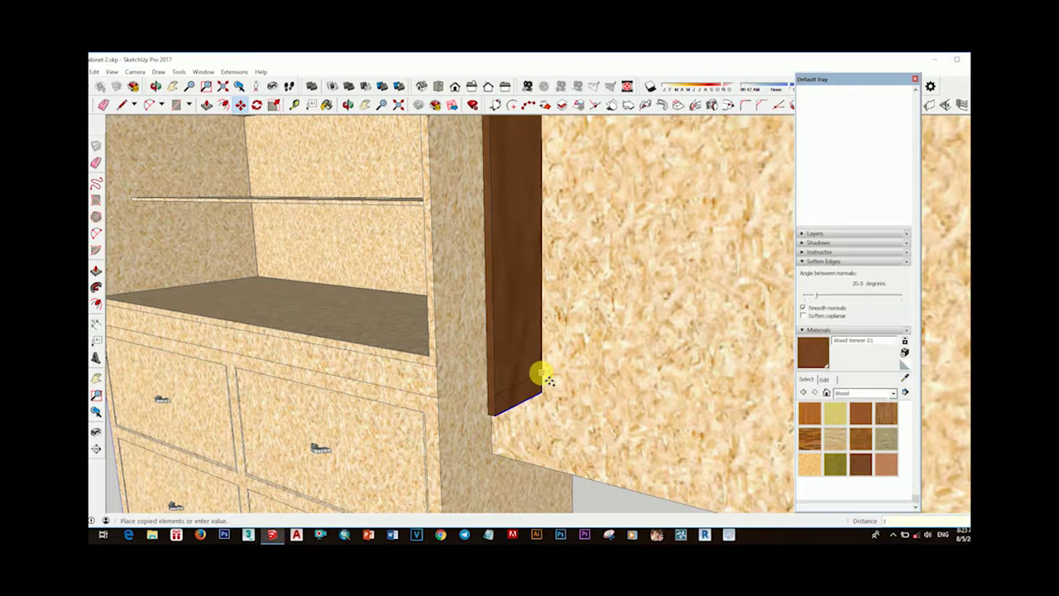
click(545, 377)
key(p)
scroll(530, 389, down, 5)
scroll(594, 367, up, 5)
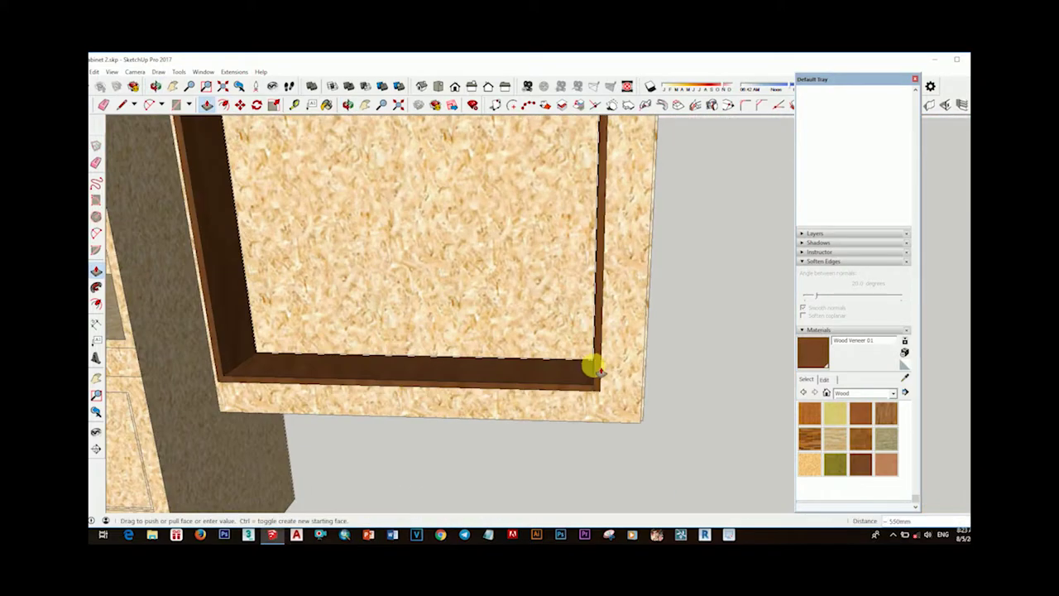
Push the bottom rail's front face inward to thin the rail
key(space)
scroll(433, 373, up, 3)
scroll(433, 375, up, 2)
scroll(437, 397, up, 2)
key(p)
drag(437, 397, 457, 362)
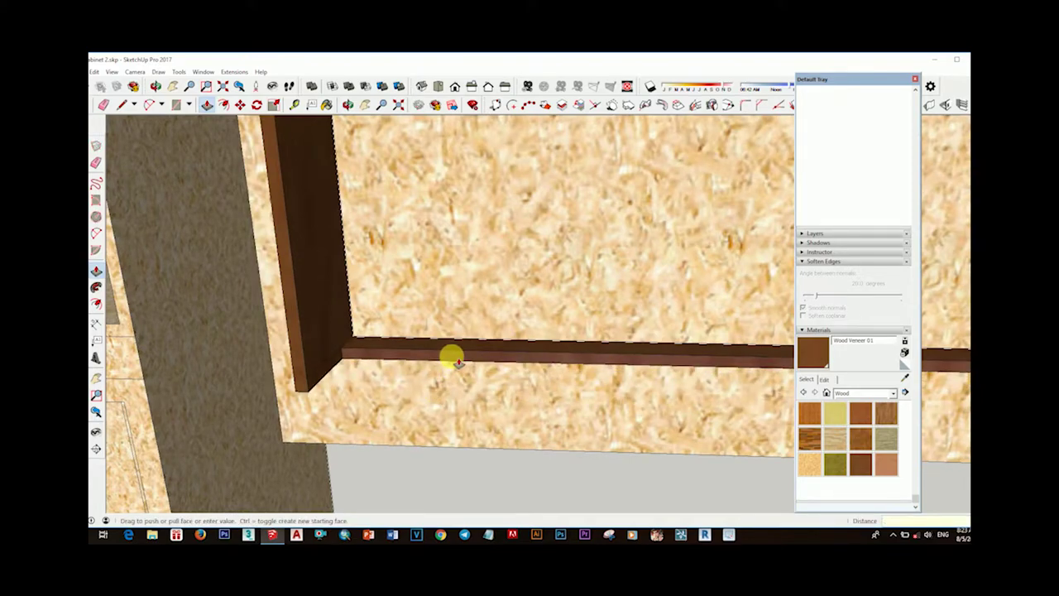
key(space)
scroll(457, 361, down, 3)
scroll(397, 367, up, 3)
scroll(494, 378, up, 2)
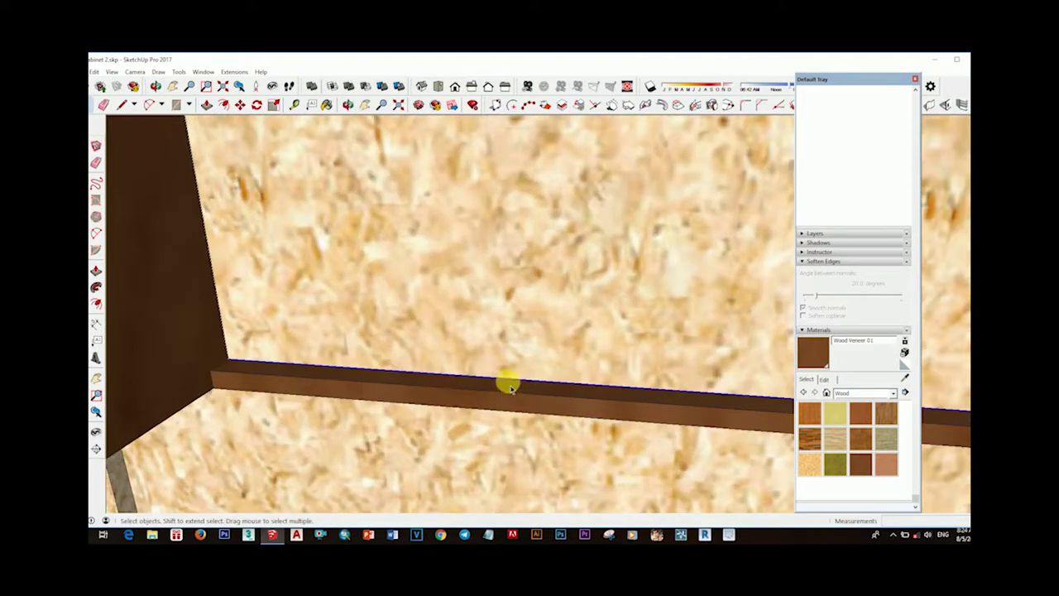
scroll(201, 402, up, 2)
Zoom to the selected bottom strip and pull it upward into a board
click(418, 354)
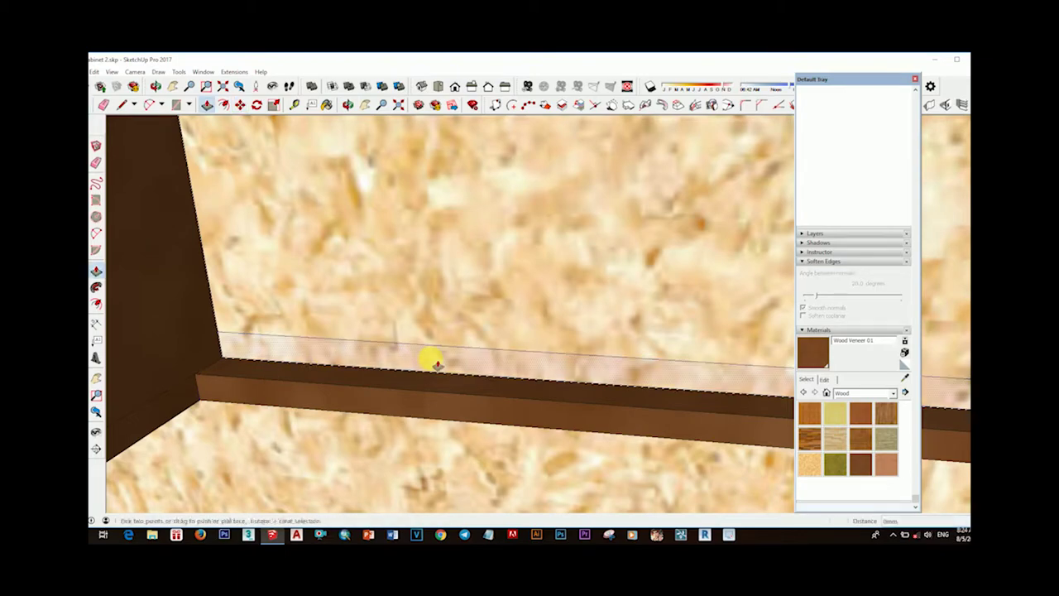
scroll(436, 368, down, 2)
scroll(469, 413, down, 2)
scroll(446, 404, down, 3)
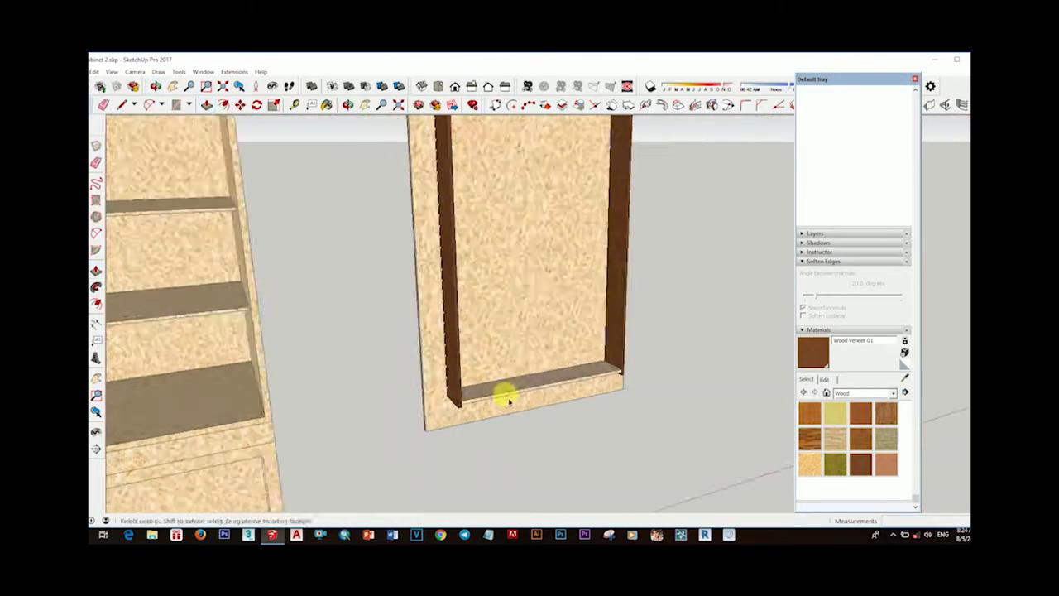
key(space)
scroll(372, 389, down, 3)
middle_drag(253, 385, 373, 289)
scroll(463, 381, up, 3)
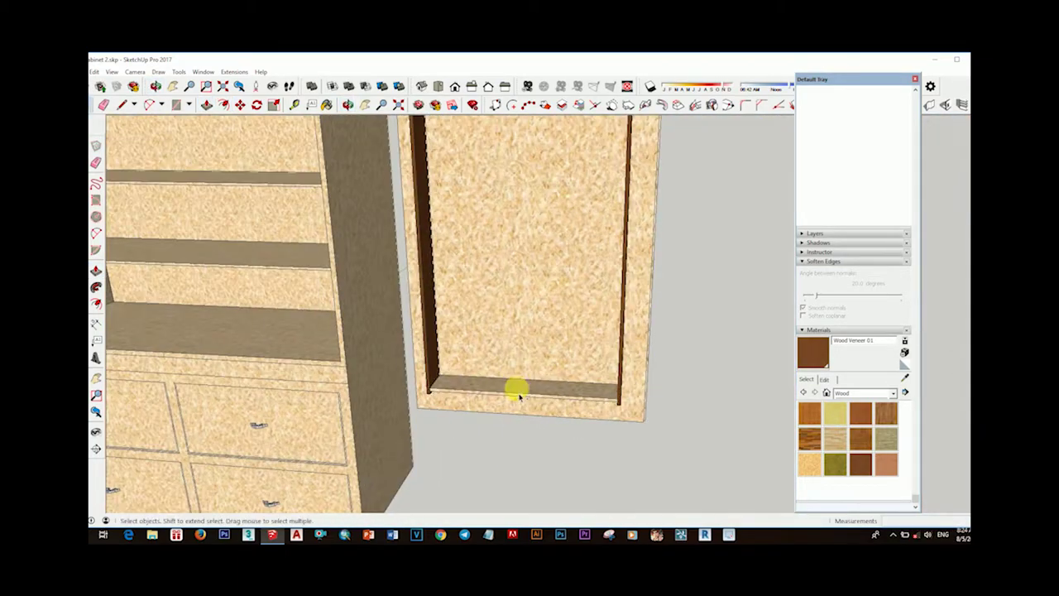
scroll(516, 395, up, 3)
right_click(513, 380)
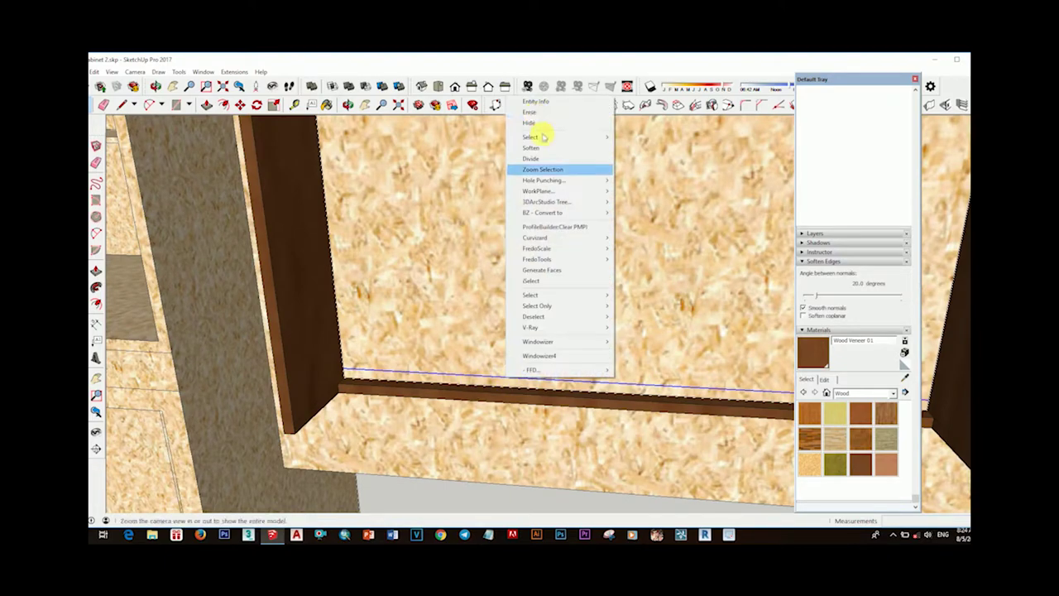
click(555, 339)
drag(503, 401, 491, 318)
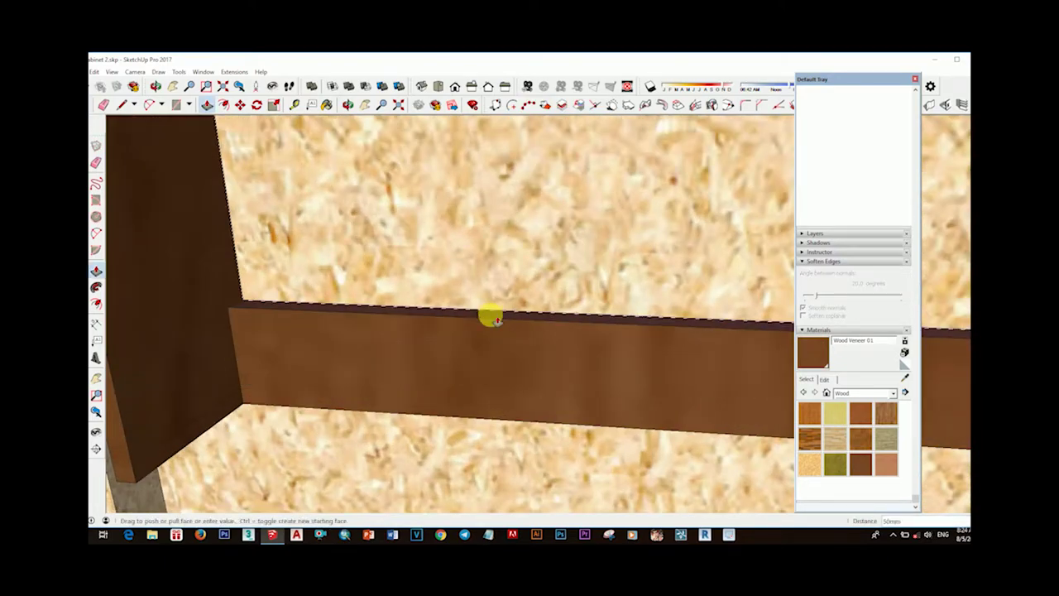
click(490, 319)
key(space)
scroll(473, 378, down, 3)
Move a copy of the strip into place along the bottom rail
mouse_move(473, 378)
middle_down()
mouse_move(522, 366)
mouse_move(499, 389)
middle_up()
scroll(499, 390, up, 3)
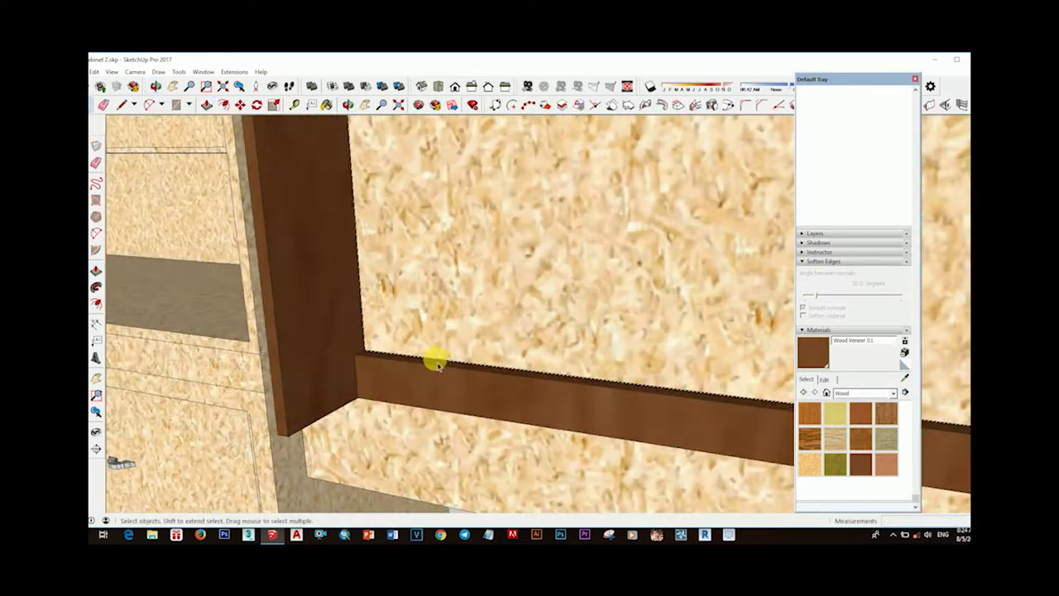
key(m)
mouse_move(445, 368)
middle_down()
mouse_move(372, 336)
mouse_move(326, 373)
middle_up()
click(367, 308)
key(space)
scroll(325, 373, up, 2)
Finish the top of the bottom rail in Wood Bamboo material
click(810, 415)
scroll(604, 402, up, 2)
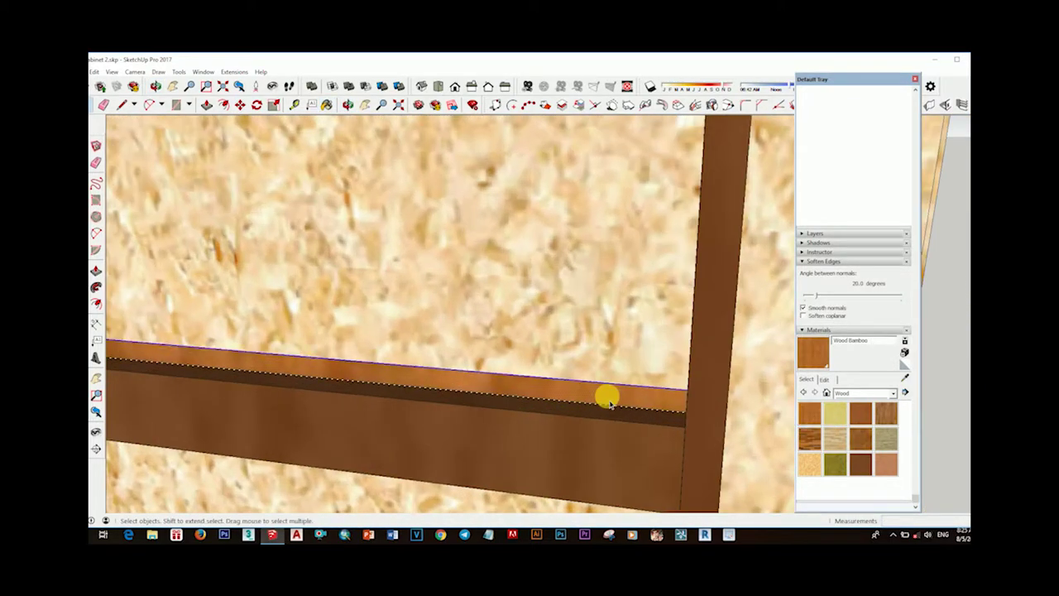
middle_drag(604, 402, 560, 461)
scroll(498, 421, down, 3)
mouse_move(499, 421)
middle_down()
mouse_move(424, 291)
mouse_move(371, 406)
mouse_move(601, 319)
mouse_move(477, 419)
mouse_move(572, 439)
mouse_move(475, 359)
mouse_move(475, 447)
middle_up()
scroll(402, 402, up, 2)
scroll(601, 319, down, 2)
Copy the shelf edge upward with Ctrl+Move to mark a new shelf position
scroll(542, 420, up, 2)
key(m)
click(487, 453)
key(ctrl)
scroll(392, 433, up, 2)
scroll(449, 220, down, 2)
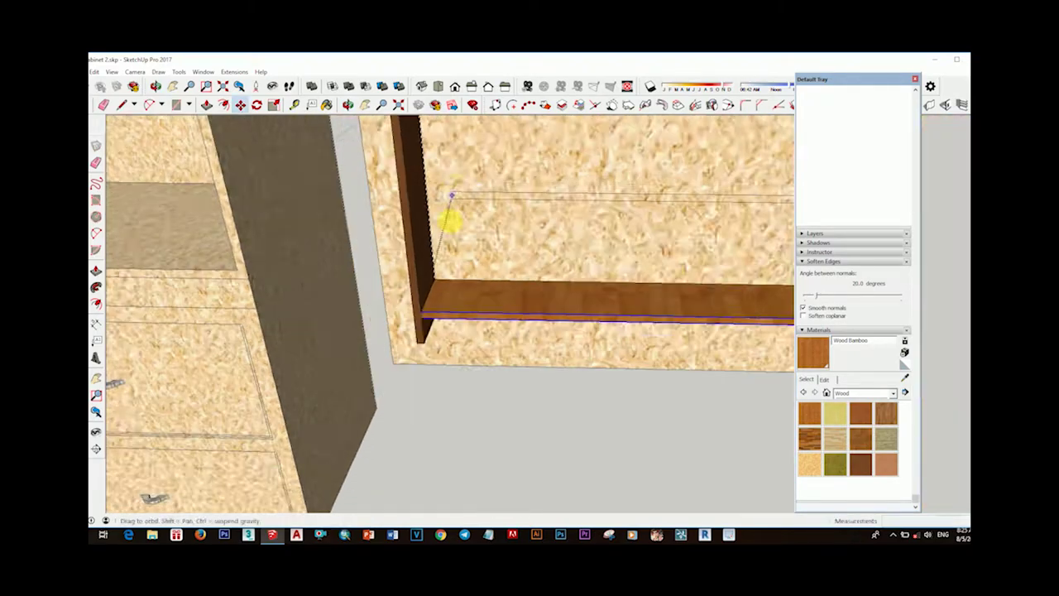
scroll(418, 248, down, 2)
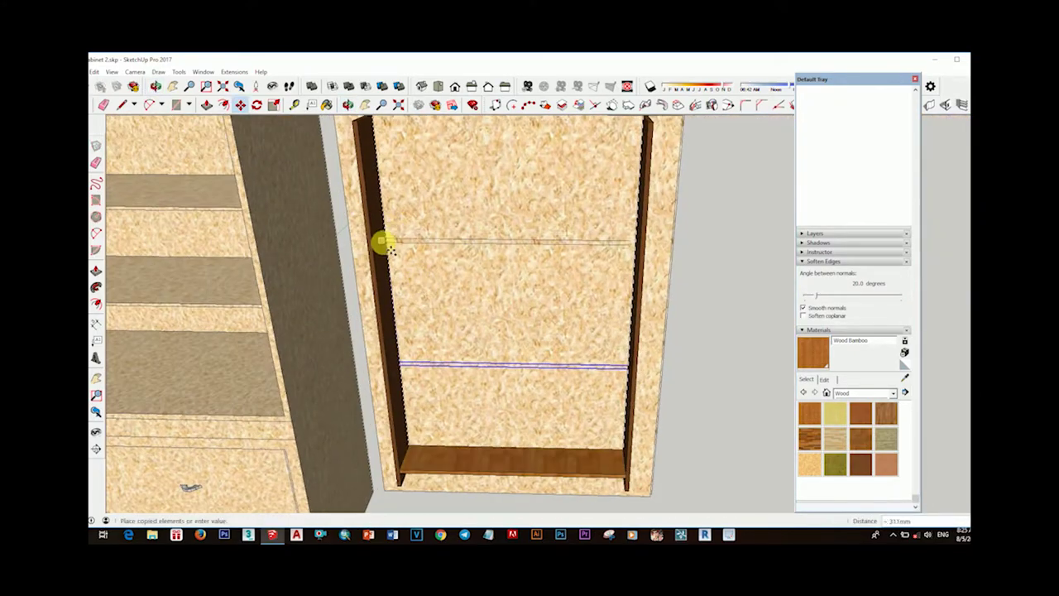
click(378, 239)
scroll(496, 253, down, 2)
key(space)
scroll(539, 292, up, 3)
scroll(538, 303, down, 3)
scroll(516, 314, up, 3)
scroll(675, 328, down, 2)
click(675, 328)
Inspect the new shelf strip and frame corner from above with Push/Pull and Eraser ready
key(p)
scroll(512, 315, up, 2)
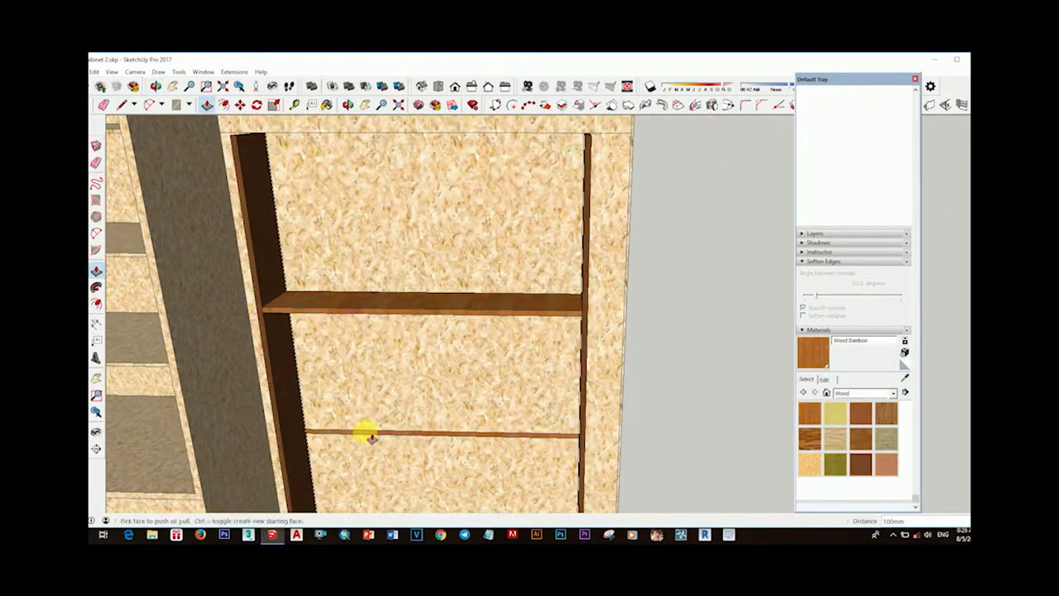
scroll(370, 436, down, 3)
middle_drag(439, 319, 373, 454)
scroll(447, 434, up, 3)
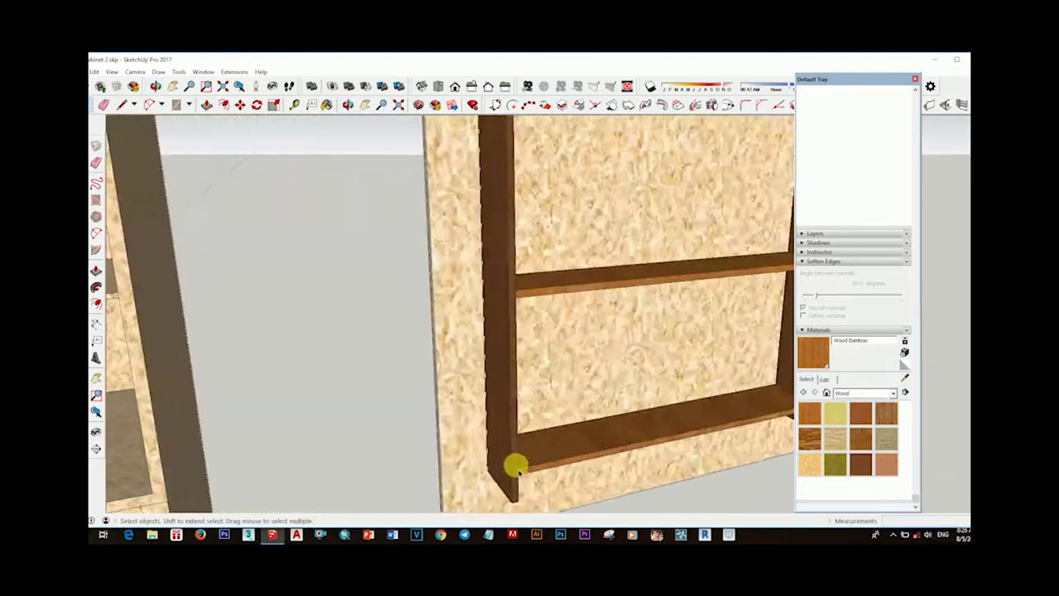
scroll(513, 465, up, 3)
scroll(430, 371, up, 2)
scroll(385, 321, up, 2)
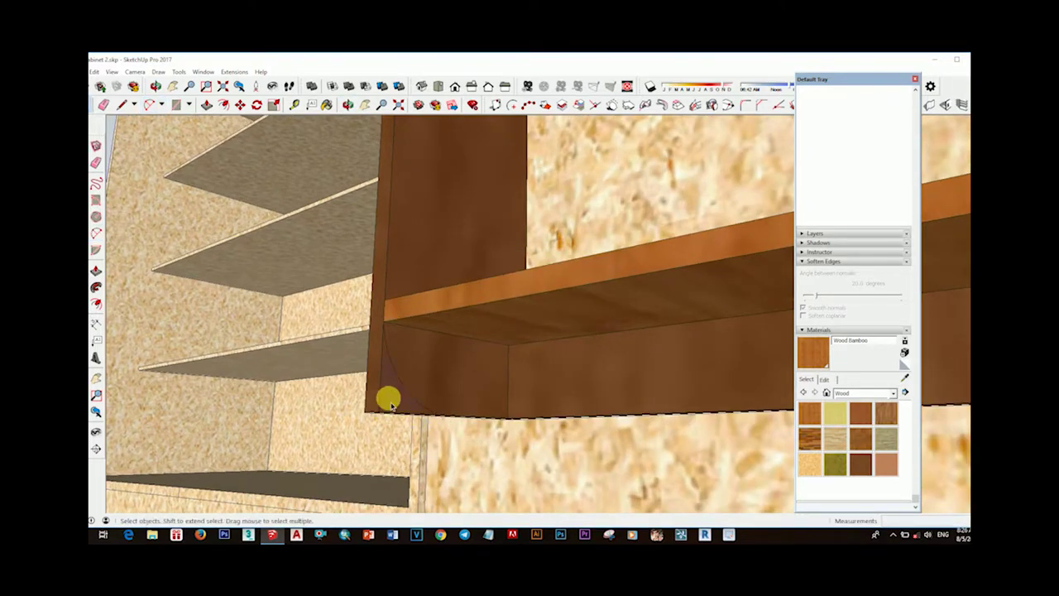
mouse_move(411, 402)
middle_down()
mouse_move(536, 397)
mouse_move(339, 421)
mouse_move(359, 439)
mouse_move(716, 480)
mouse_move(533, 493)
mouse_move(406, 402)
mouse_move(515, 442)
middle_up()
key(e)
key(p)
mouse_move(475, 406)
middle_down()
mouse_move(564, 420)
mouse_move(521, 361)
mouse_move(560, 301)
mouse_move(567, 449)
mouse_move(544, 430)
mouse_move(647, 456)
mouse_move(516, 366)
mouse_move(412, 367)
mouse_move(508, 402)
mouse_move(483, 376)
middle_up()
key(e)
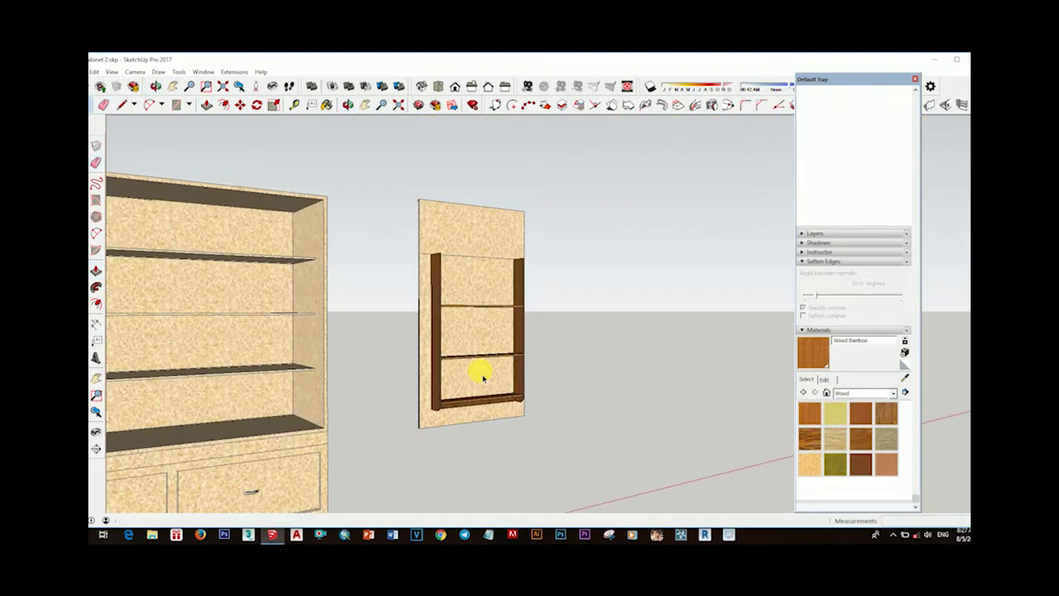
Bring the door rack's shelf and back panel into a facing view
scroll(482, 320, up, 3)
mouse_move(464, 337)
middle_down()
mouse_move(472, 324)
mouse_move(436, 396)
middle_up()
scroll(433, 396, up, 2)
scroll(418, 390, up, 2)
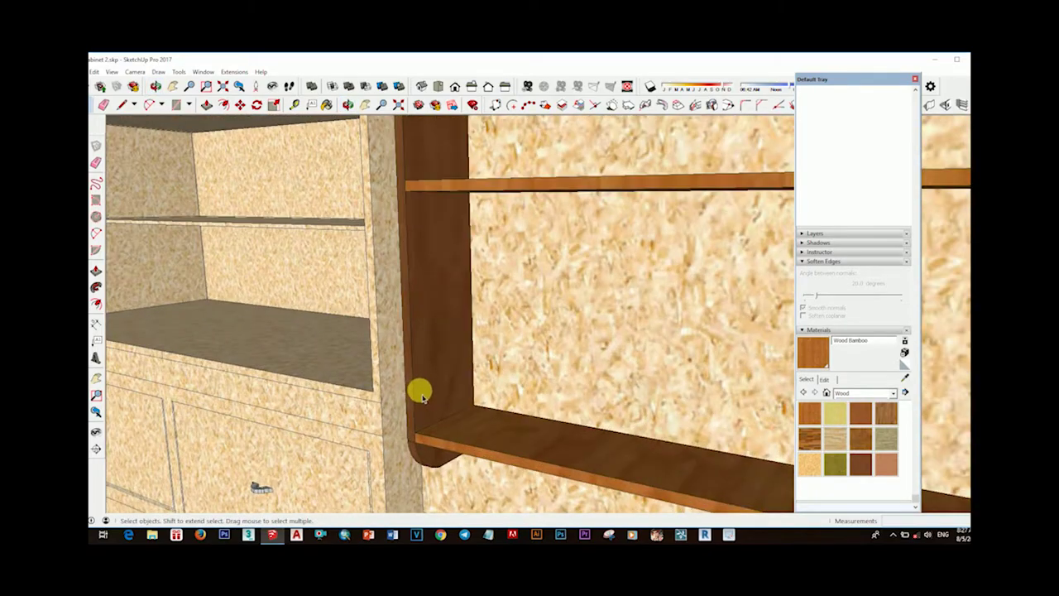
scroll(419, 385, up, 2)
key(r)
scroll(425, 352, down, 5)
middle_drag(366, 331, 366, 421)
key(space)
scroll(350, 314, up, 5)
scroll(298, 275, up, 1)
key(l)
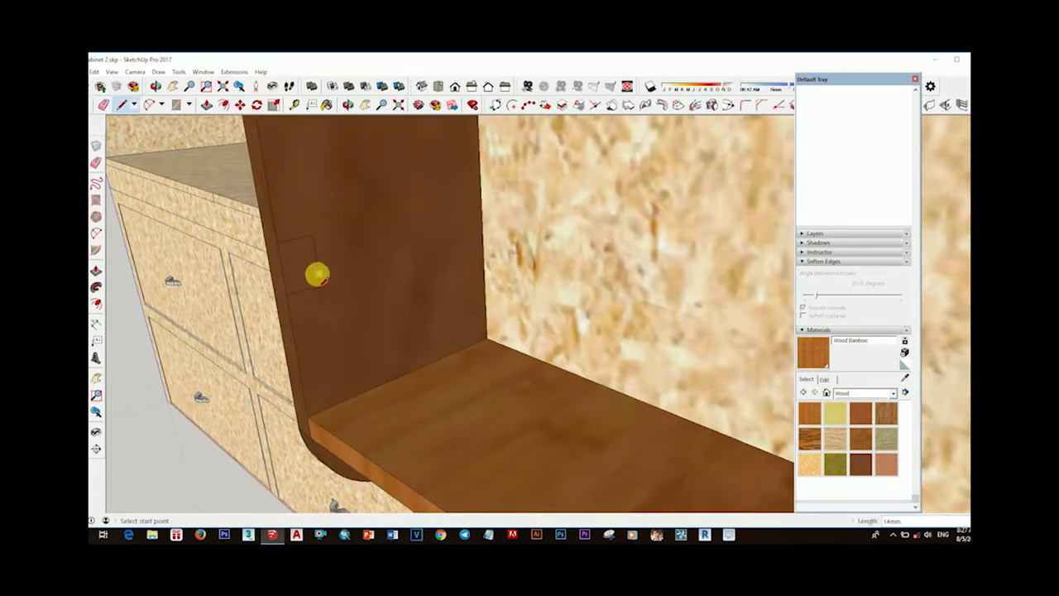
middle_drag(332, 321, 420, 355)
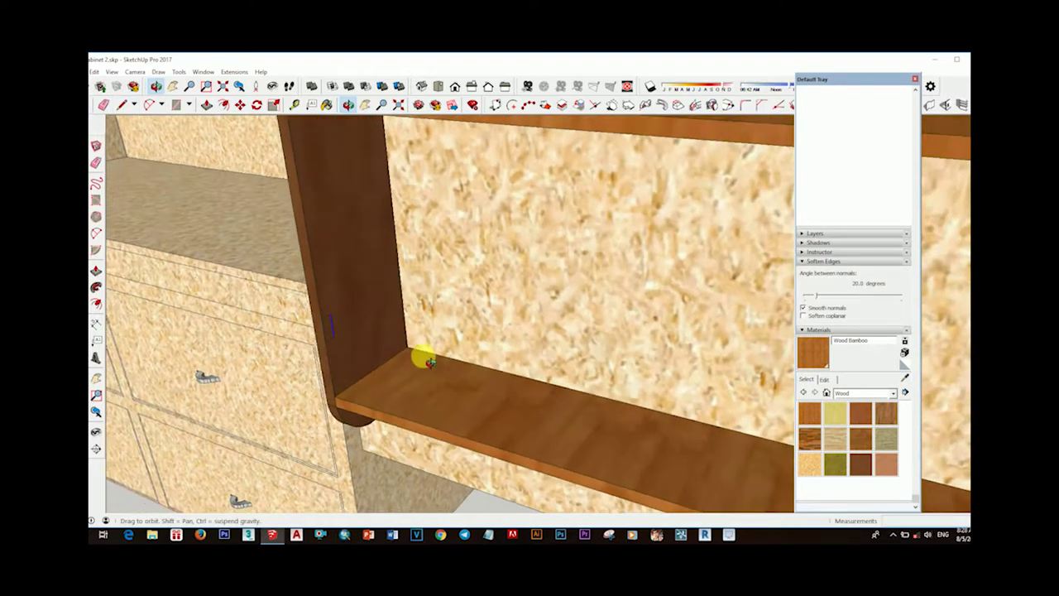
Copy the shelf 245mm upward to give the rack a third shelf
key(ctrl)
click(328, 393)
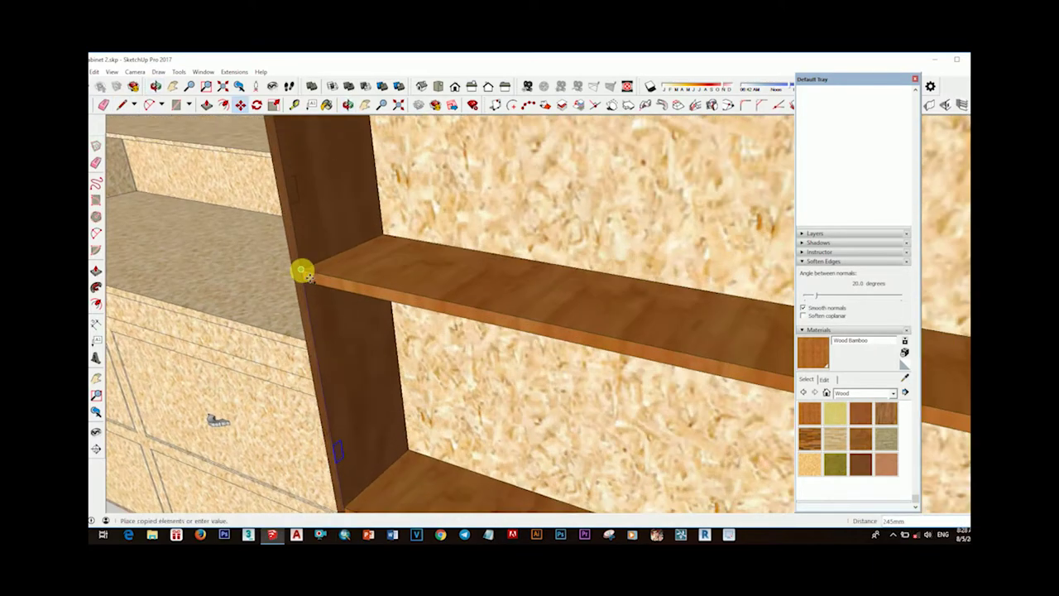
scroll(319, 224, down, 2)
scroll(685, 306, down, 5)
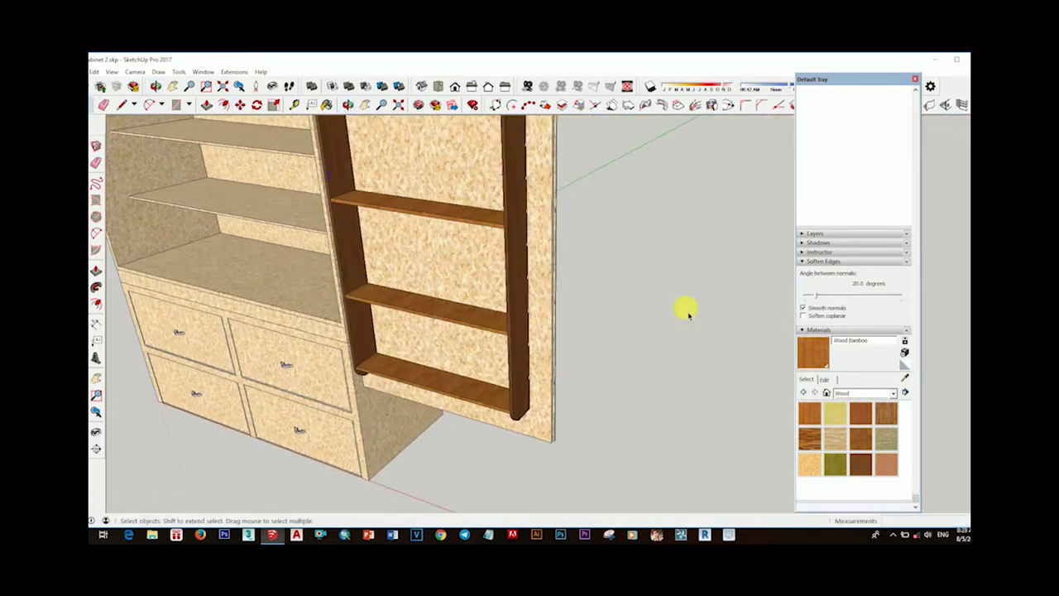
scroll(367, 207, up, 5)
scroll(449, 256, up, 2)
key(p)
mouse_move(448, 256)
middle_down()
mouse_move(378, 284)
mouse_move(402, 339)
mouse_move(641, 391)
mouse_move(484, 397)
mouse_move(555, 412)
mouse_move(433, 300)
mouse_move(424, 312)
middle_up()
scroll(359, 303, up, 3)
scroll(402, 338, down, 3)
Copy the rack's top edge 75mm down to outline the top rail
scroll(424, 313, up, 5)
scroll(428, 221, up, 4)
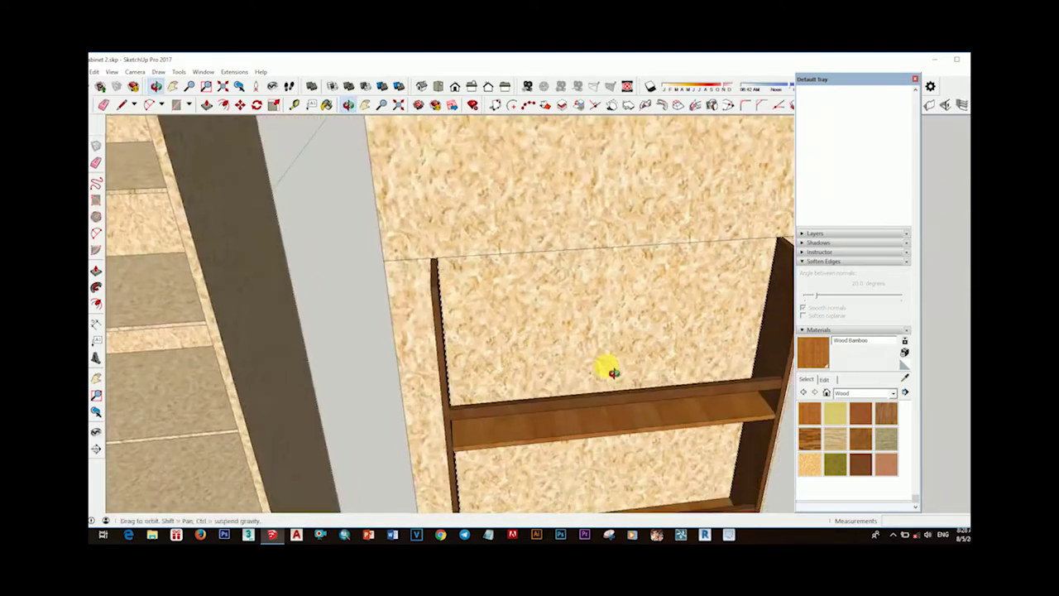
scroll(562, 314, up, 1)
ctrl+drag(573, 249, 577, 298)
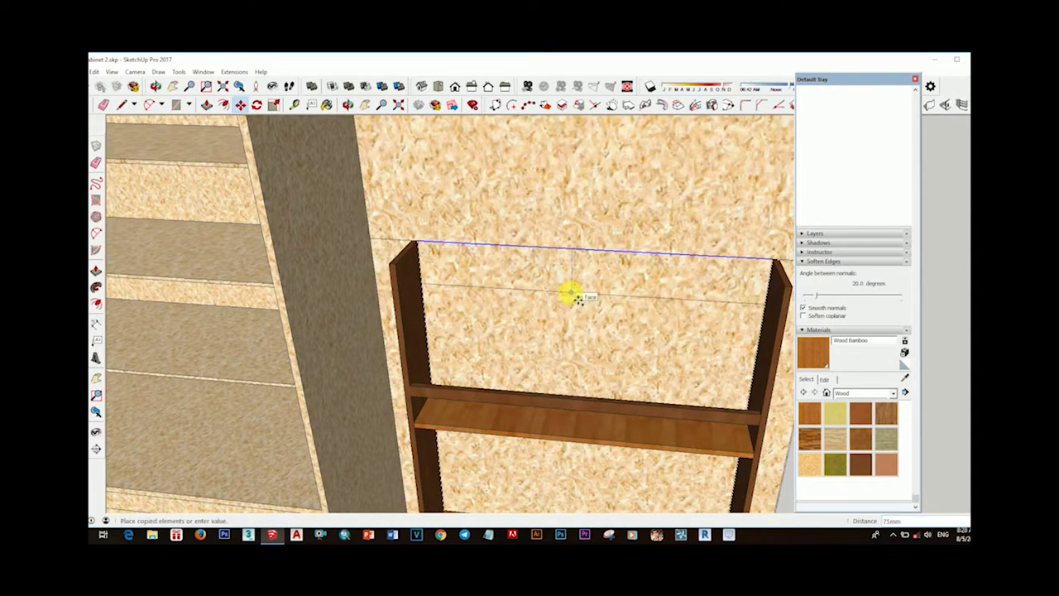
click(571, 293)
scroll(549, 289, down, 2)
scroll(579, 273, up, 2)
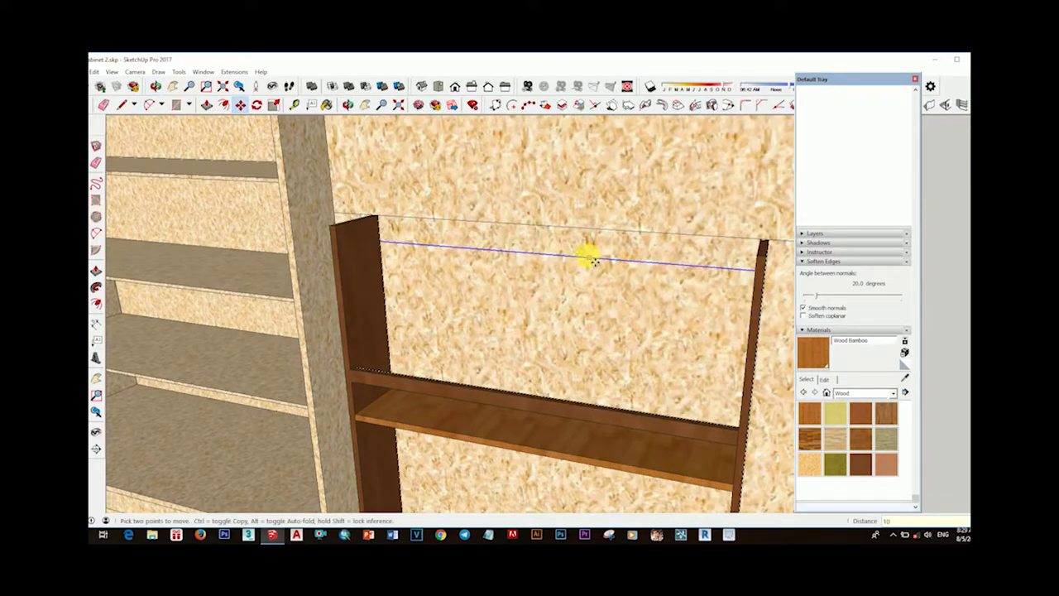
key(space)
Check the rack's top rail in Front view and from an angled view
middle_drag(595, 263, 593, 329)
scroll(549, 406, down, 3)
mouse_move(548, 406)
middle_down()
mouse_move(562, 268)
mouse_move(612, 273)
mouse_move(583, 256)
middle_up()
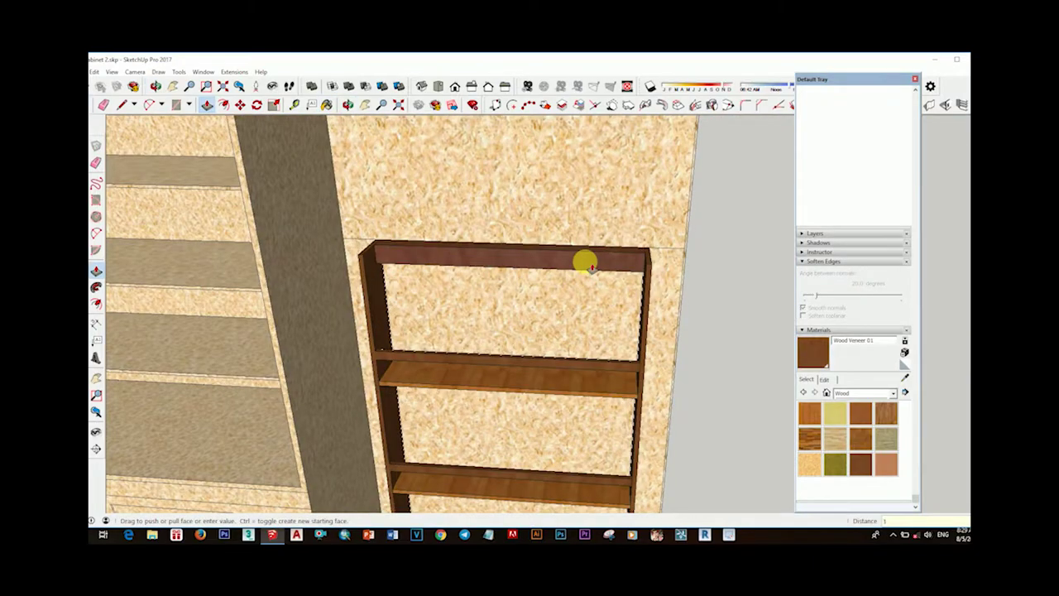
key(F2)
middle_drag(689, 254, 207, 296)
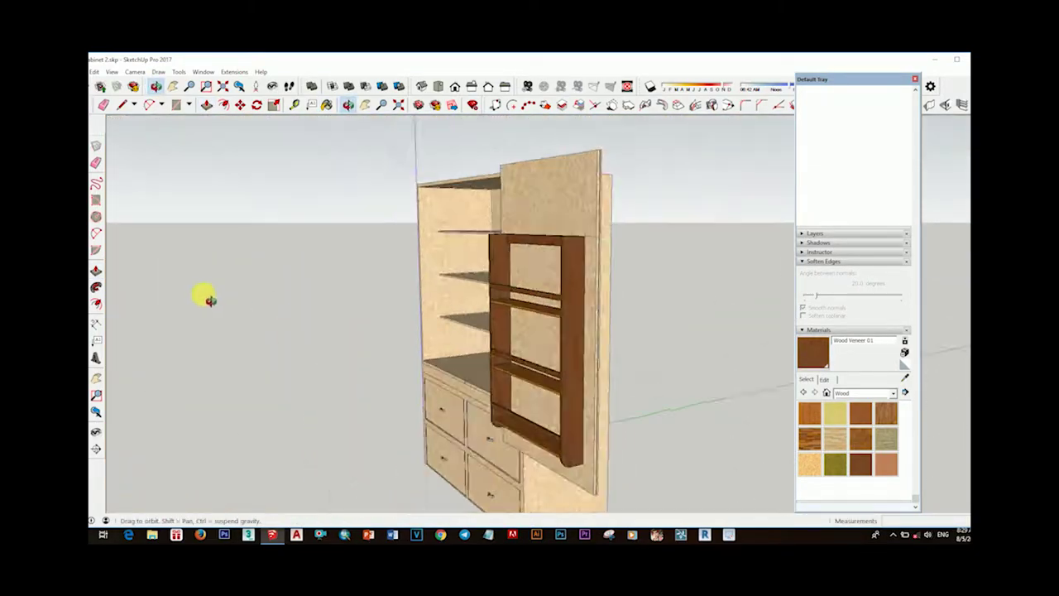
Draw a 2-point arc across the top corner of the rack's side piece
scroll(496, 239, up, 5)
scroll(498, 240, up, 2)
scroll(498, 239, up, 2)
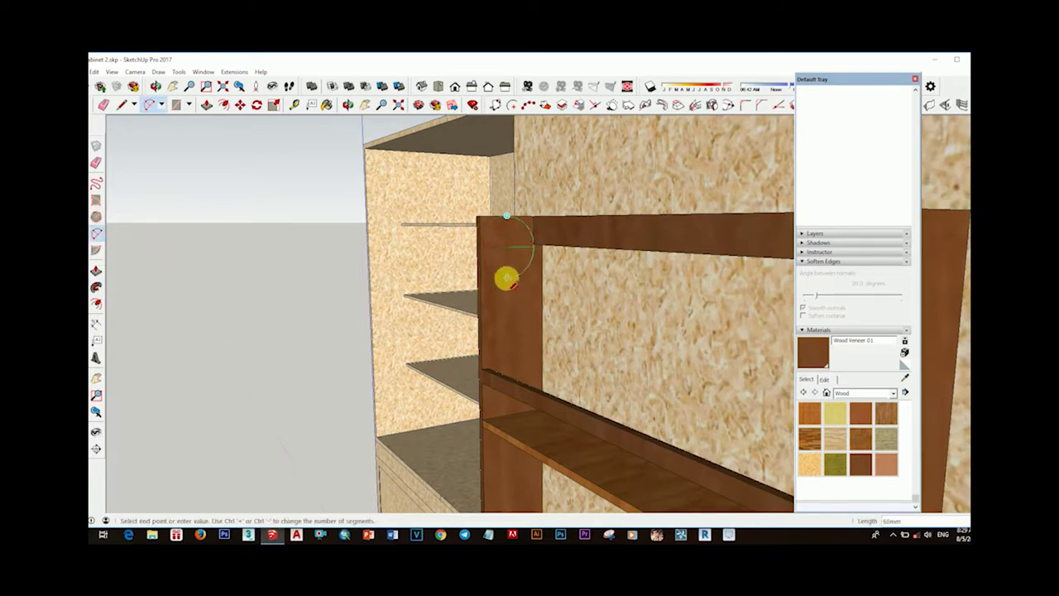
scroll(479, 257, up, 2)
scroll(480, 248, up, 1)
click(482, 245)
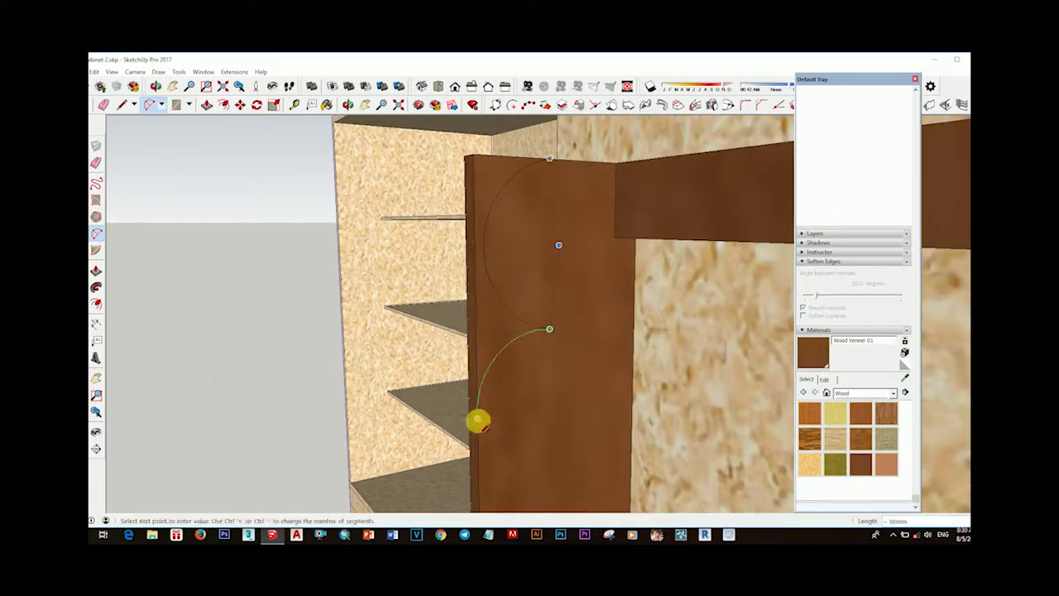
Push/Pull away the corner waste beside the arc to leave a curved side profile
scroll(476, 425, down, 2)
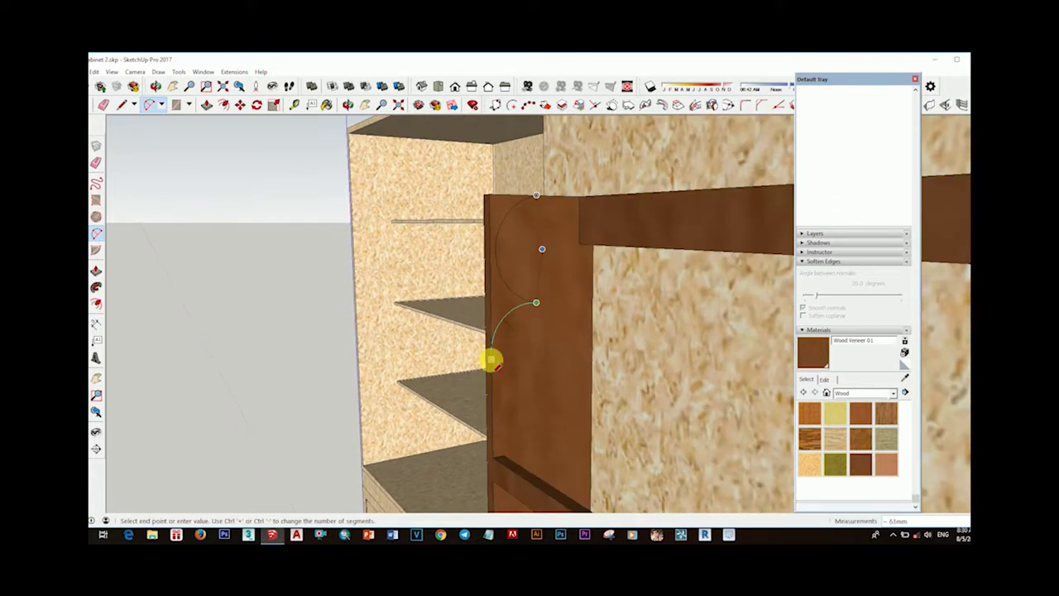
scroll(520, 339, down, 1)
scroll(543, 312, down, 1)
middle_drag(504, 303, 636, 353)
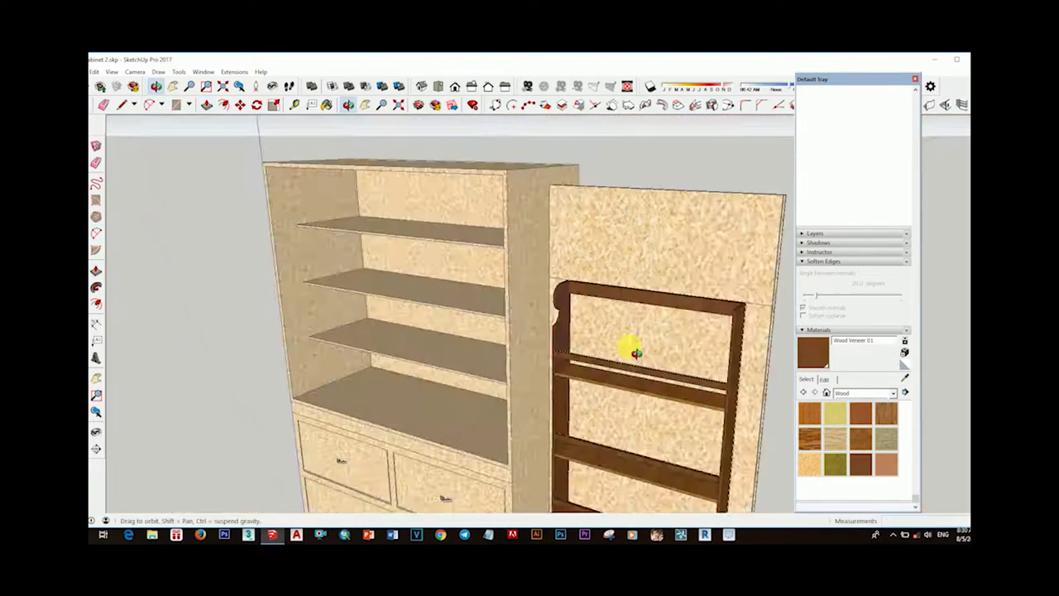
scroll(632, 351, up, 3)
scroll(667, 303, up, 2)
scroll(405, 248, up, 2)
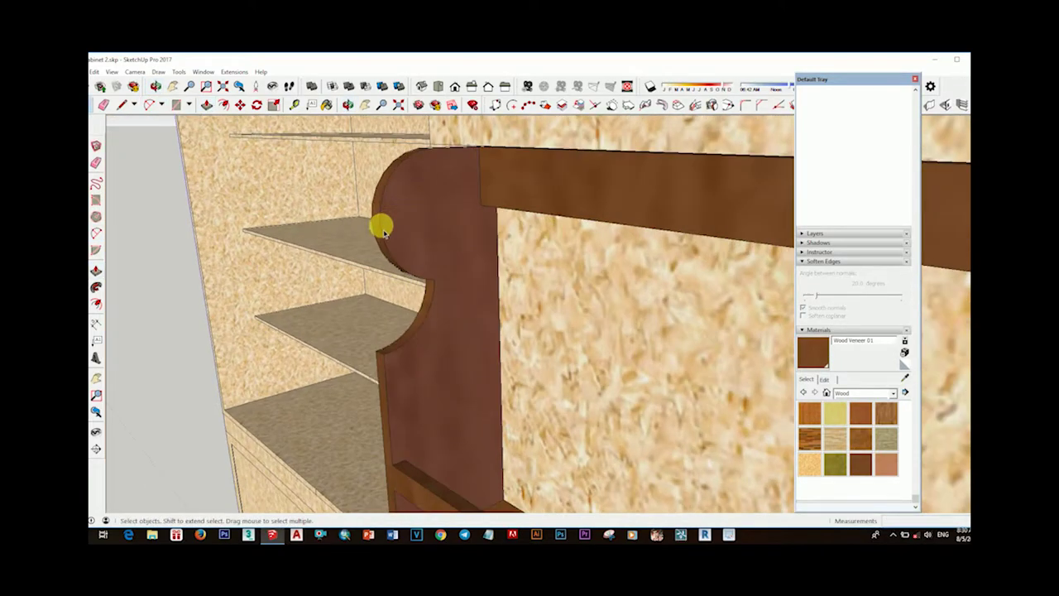
mouse_move(473, 172)
middle_down()
mouse_move(525, 240)
mouse_move(466, 232)
mouse_move(545, 267)
middle_up()
key(p)
drag(546, 267, 583, 259)
scroll(480, 406, down, 5)
scroll(555, 314, down, 2)
mouse_move(555, 314)
middle_down()
mouse_move(551, 350)
mouse_move(556, 329)
middle_up()
scroll(556, 329, up, 2)
scroll(503, 257, up, 2)
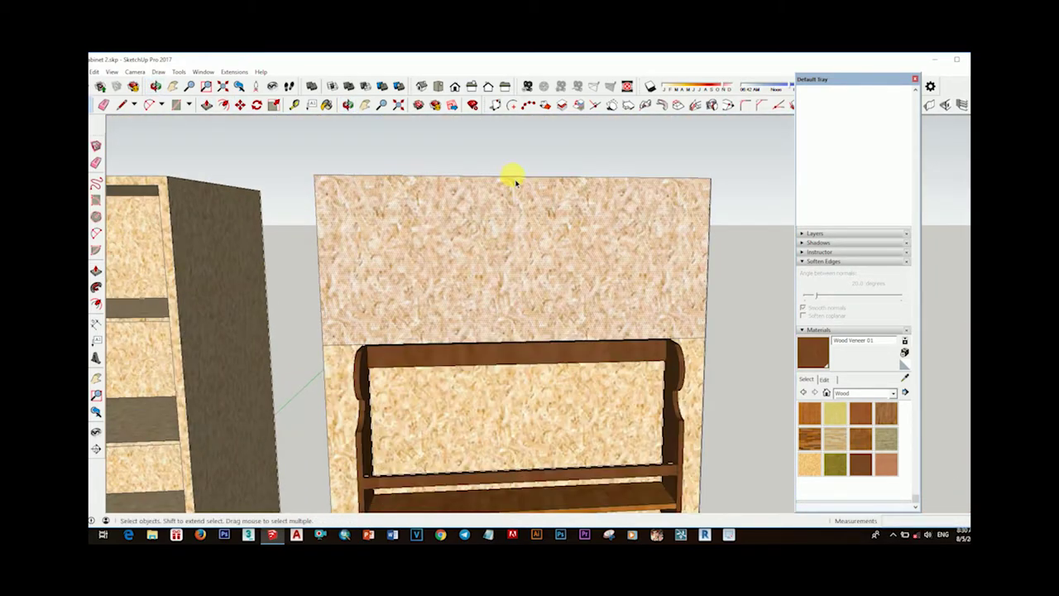
Offset the upper panel's top outline inward
scroll(511, 173, down, 1)
scroll(521, 251, up, 2)
middle_drag(553, 289, 516, 280)
click(406, 164)
scroll(416, 202, down, 2)
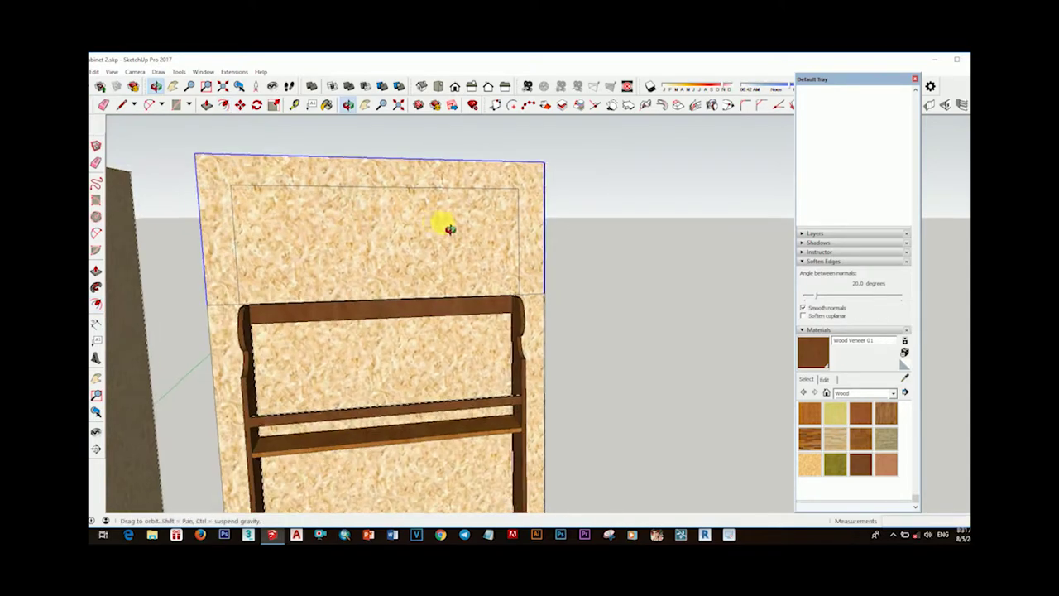
scroll(441, 224, down, 1)
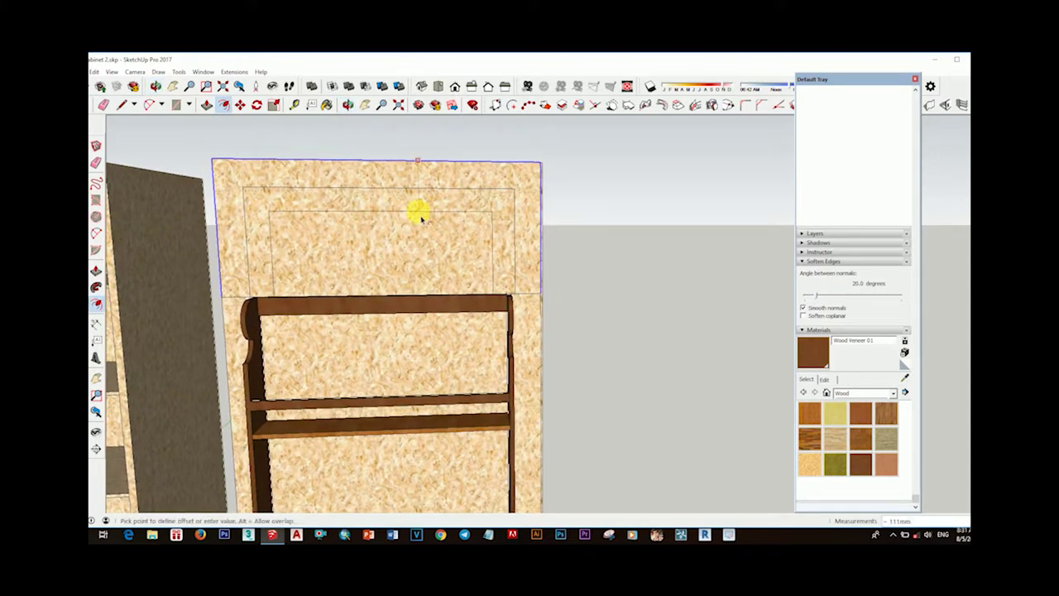
mouse_move(420, 216)
middle_down()
mouse_move(411, 237)
mouse_move(371, 231)
mouse_move(439, 239)
mouse_move(472, 290)
mouse_move(432, 256)
middle_up()
scroll(317, 250, up, 2)
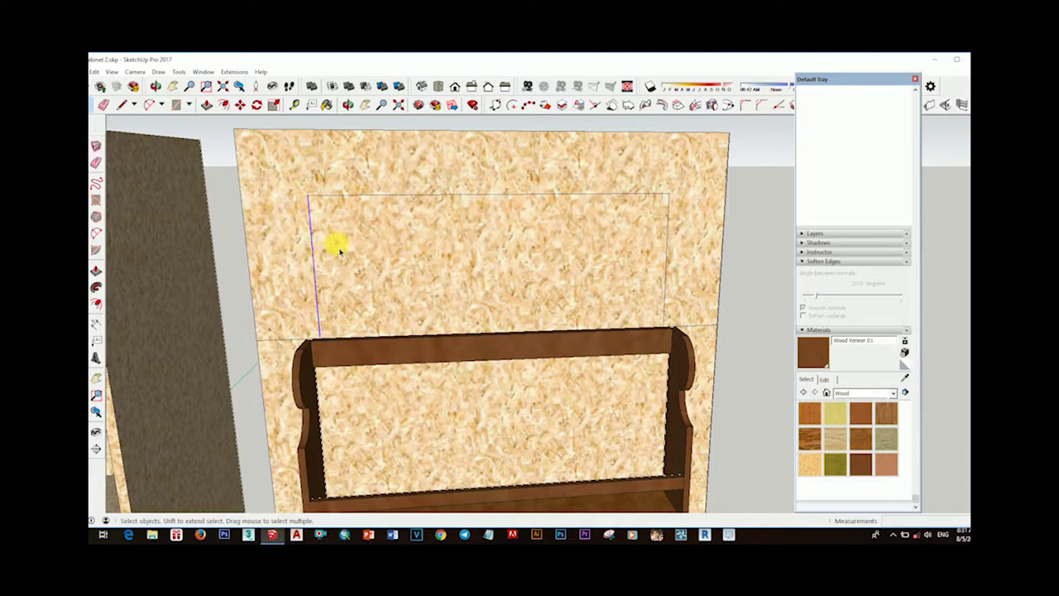
Copy a panel edge with Move and repeat it evenly across the panel into narrow slats
key(m)
scroll(314, 205, up, 2)
key(space)
middle_drag(342, 265, 329, 269)
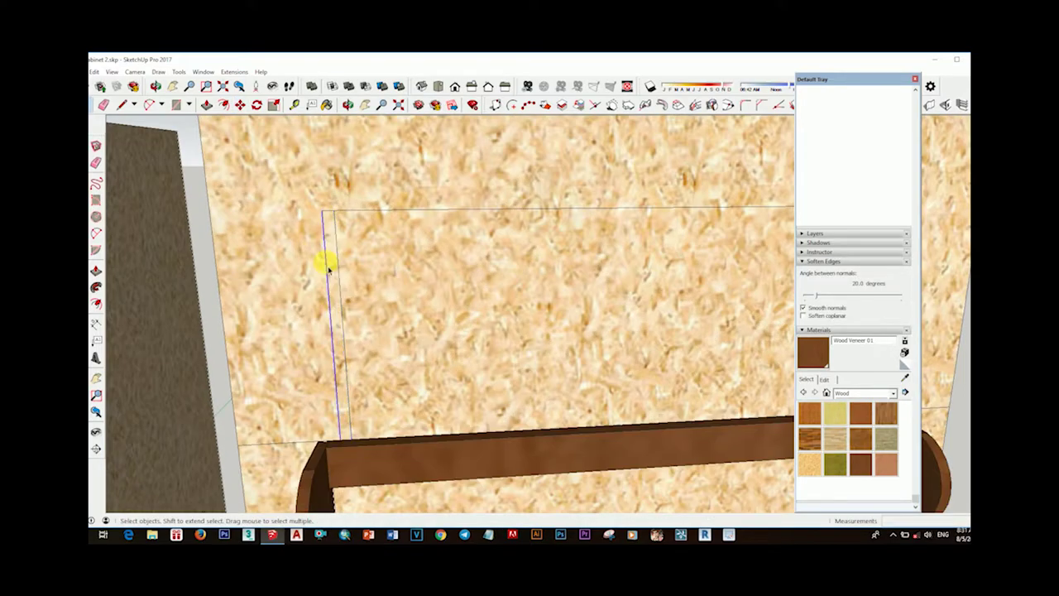
key(m)
scroll(512, 229, down, 3)
scroll(579, 264, down, 2)
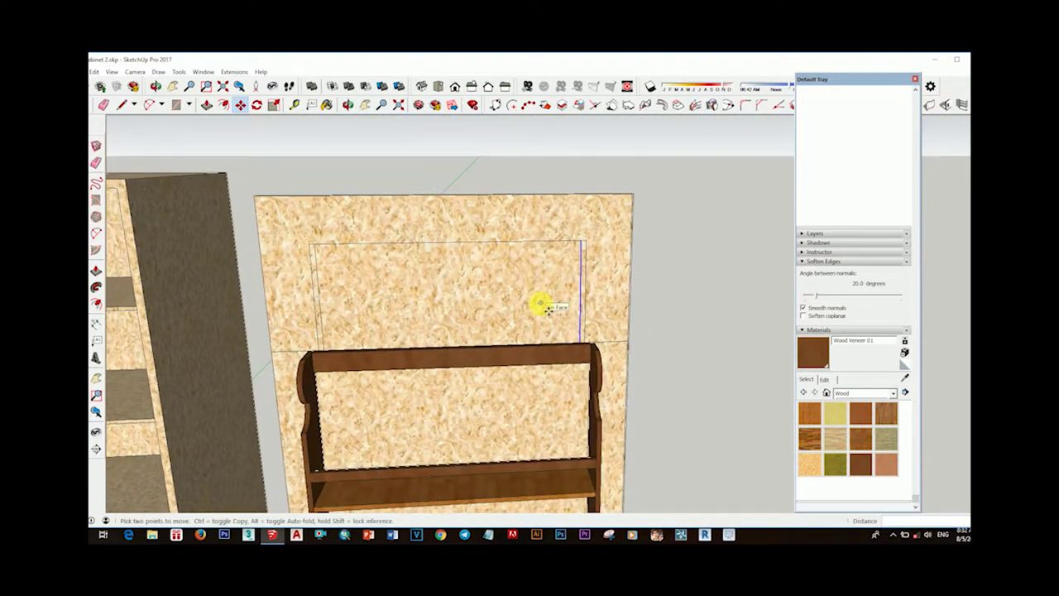
text(/10)
key(Return)
Push several of the slats in as grooves with Push/Pull
mouse_move(539, 303)
middle_down()
mouse_move(493, 296)
mouse_move(583, 326)
mouse_move(507, 331)
middle_up()
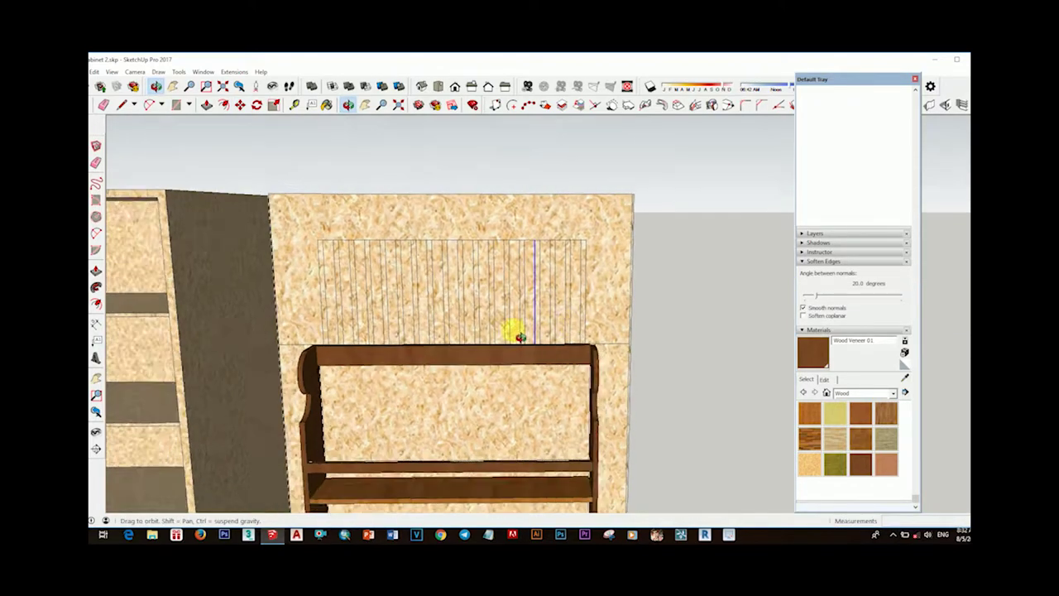
scroll(342, 289, up, 3)
key(p)
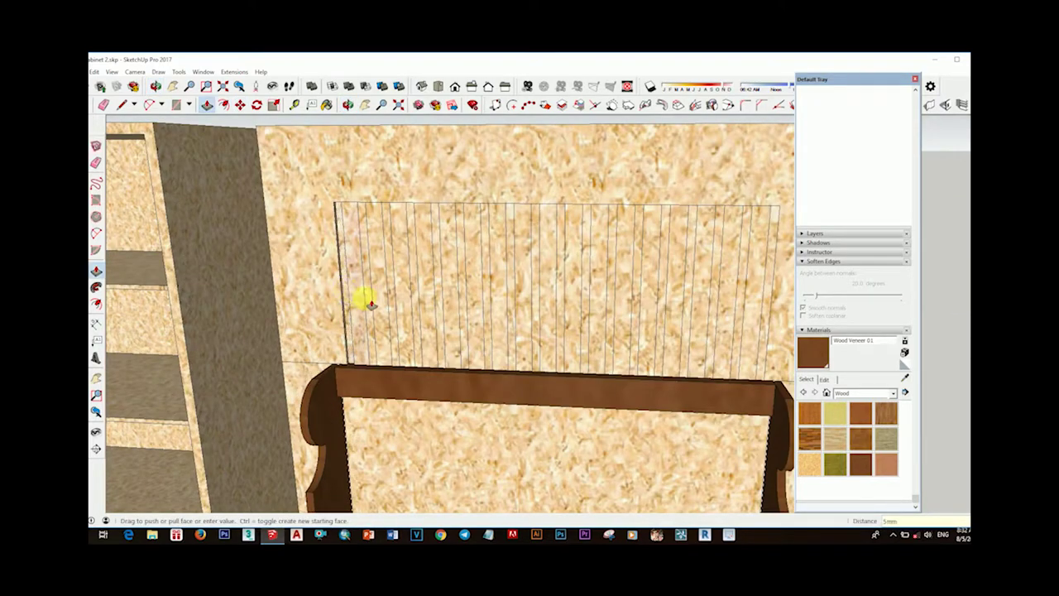
scroll(428, 308, up, 2)
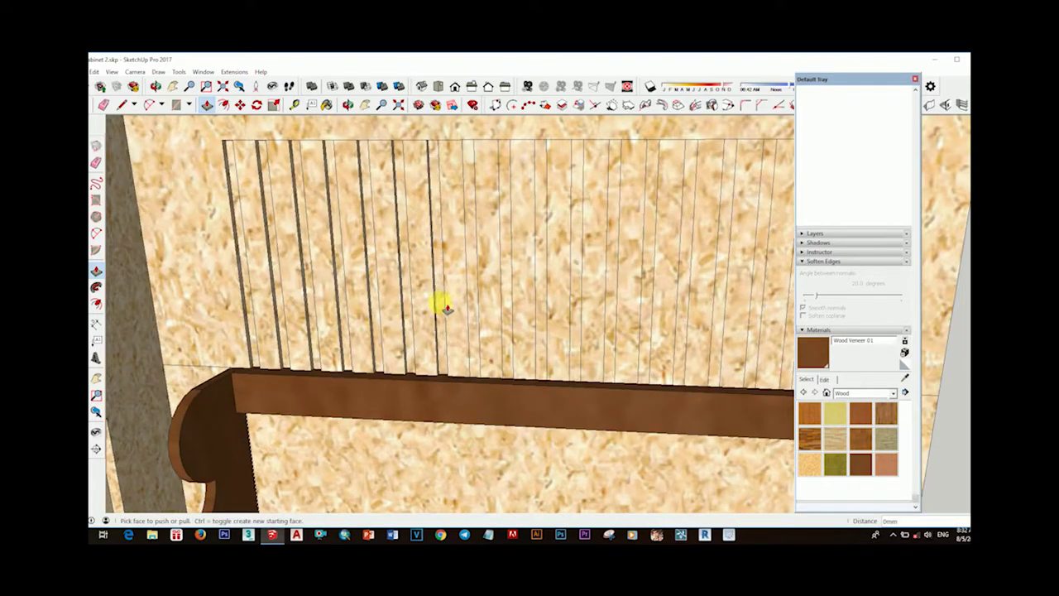
middle_drag(577, 335, 474, 322)
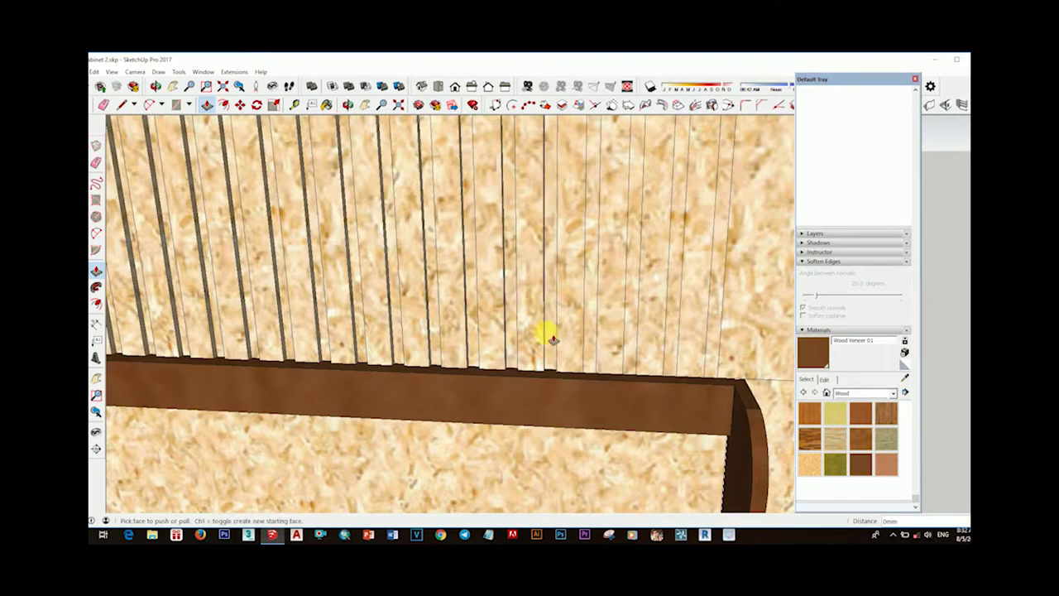
middle_drag(553, 340, 499, 334)
scroll(544, 331, down, 5)
scroll(442, 331, down, 5)
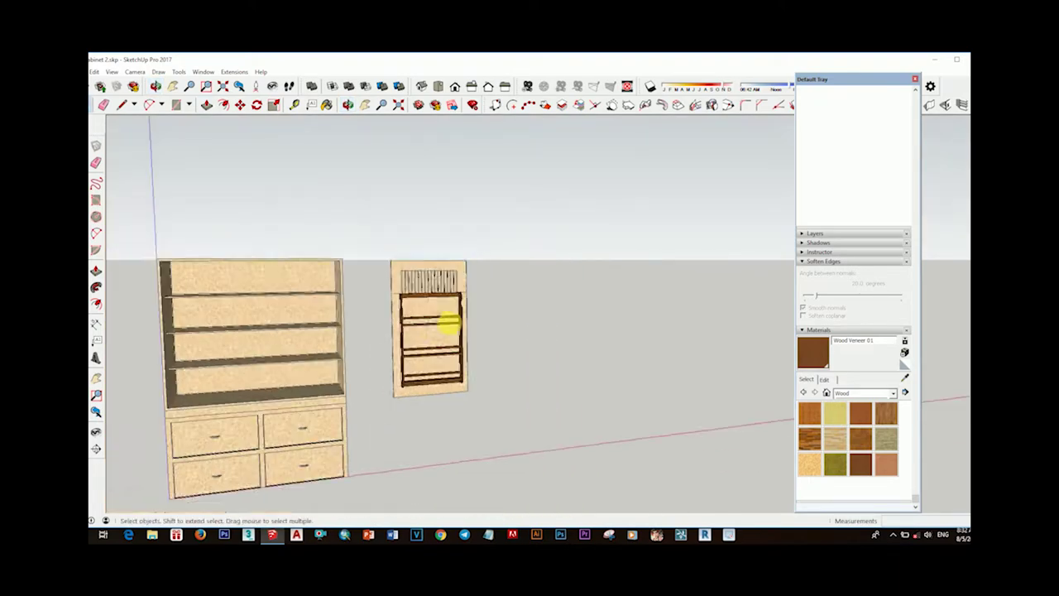
Draw a flat rectangle on the empty ground beside the two cabinets
mouse_move(444, 339)
middle_down()
mouse_move(437, 386)
mouse_move(538, 359)
middle_up()
drag(444, 212, 572, 406)
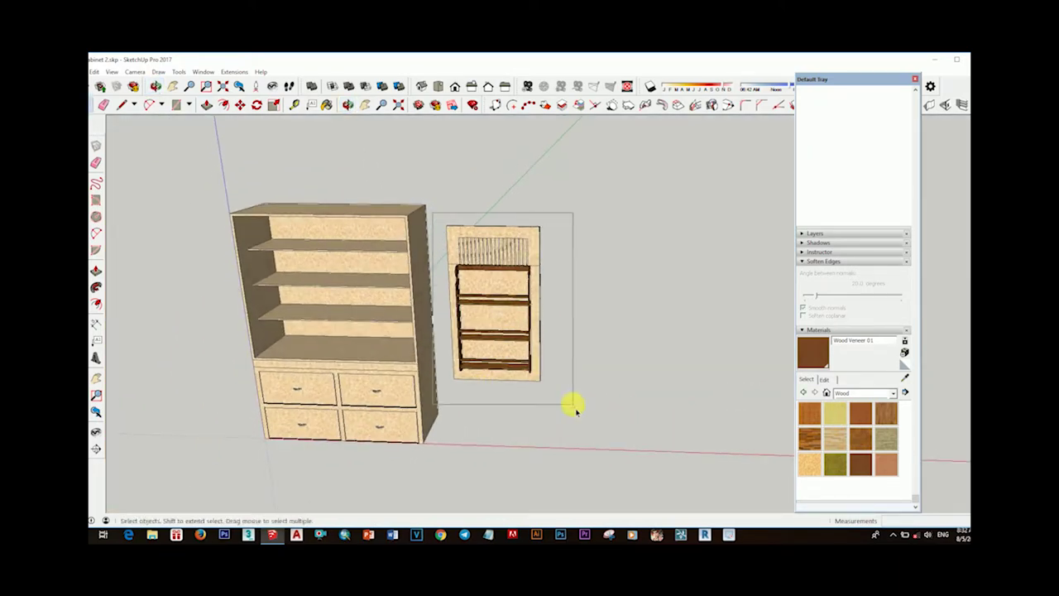
click(601, 355)
mouse_move(601, 355)
middle_down()
mouse_move(420, 378)
mouse_move(479, 383)
mouse_move(394, 369)
mouse_move(401, 385)
mouse_move(523, 333)
mouse_move(516, 405)
middle_up()
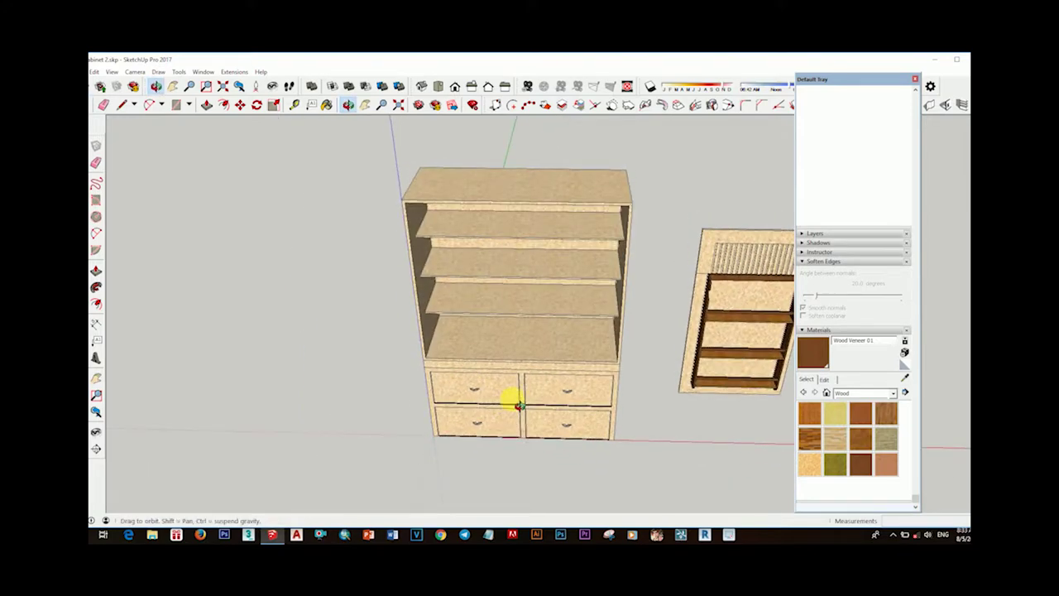
mouse_move(519, 308)
middle_down()
mouse_move(579, 397)
mouse_move(669, 433)
middle_up()
click(610, 397)
mouse_move(610, 397)
middle_down()
mouse_move(597, 437)
mouse_move(610, 438)
mouse_move(585, 405)
middle_up()
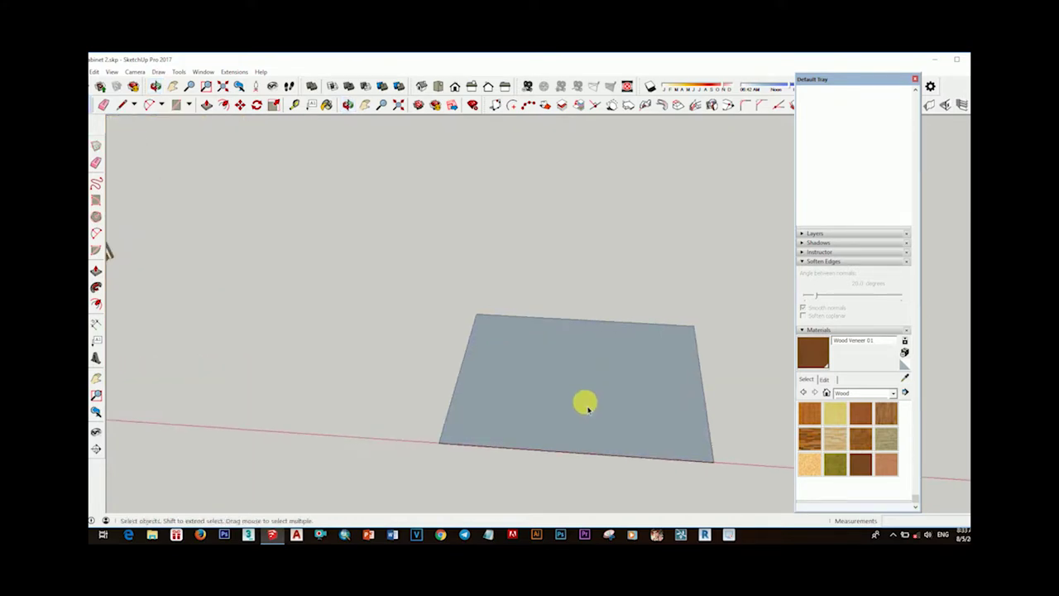
Draw the first arc of the molding profile on the ground rectangle
scroll(577, 420, up, 2)
key(l)
scroll(530, 411, up, 2)
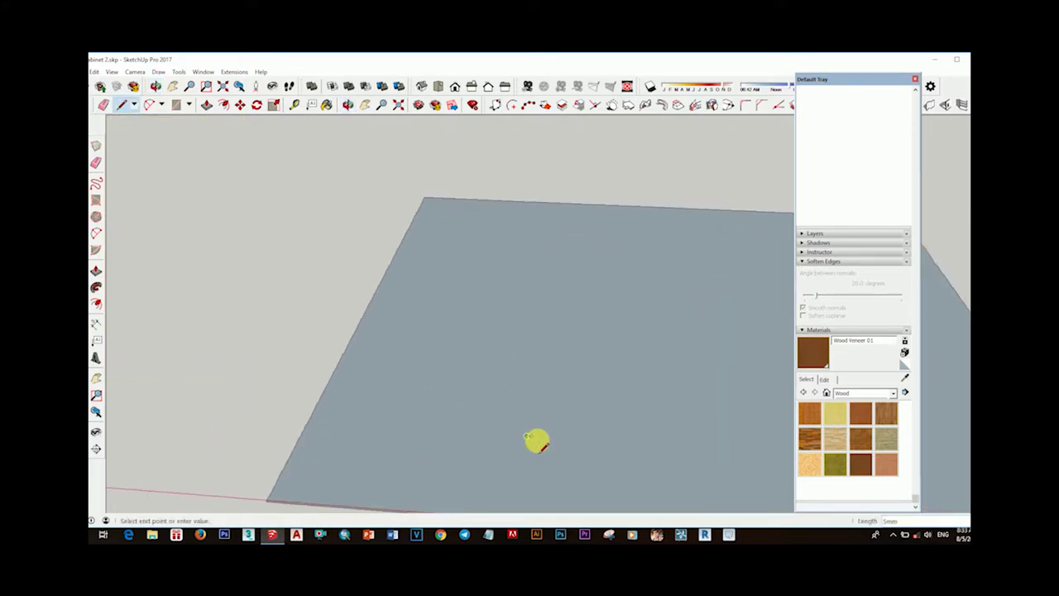
scroll(534, 438, up, 3)
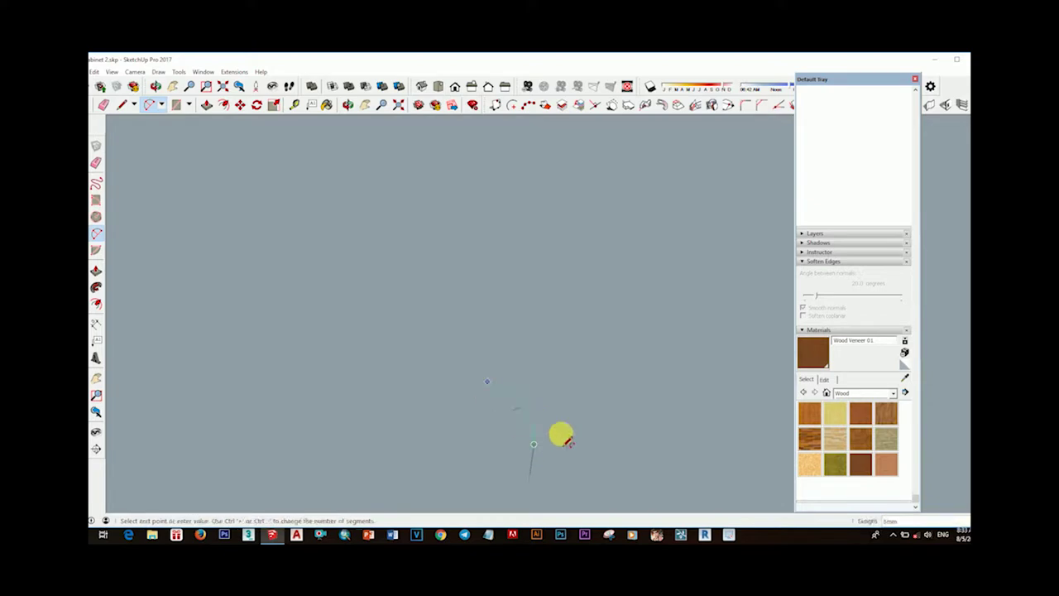
click(520, 439)
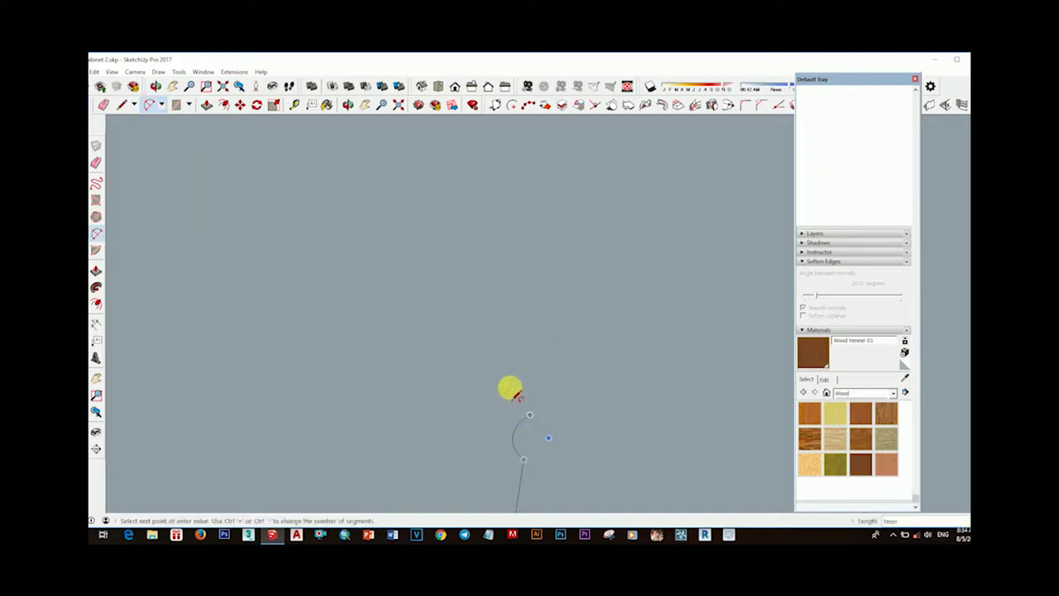
click(471, 303)
click(603, 317)
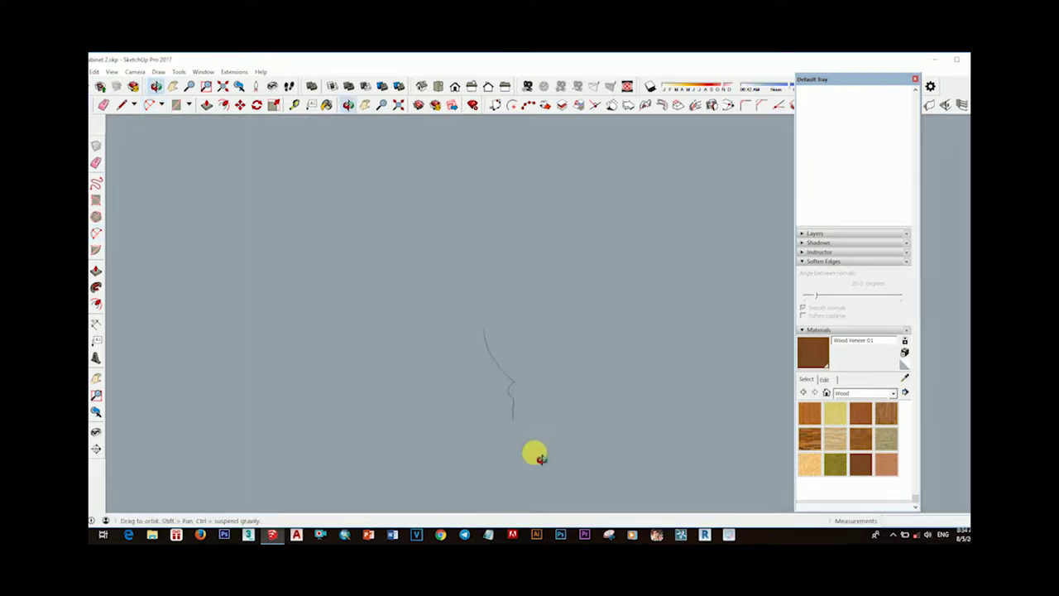
Add the next arc and straight edges to close the molding profile
scroll(457, 311, up, 3)
click(469, 323)
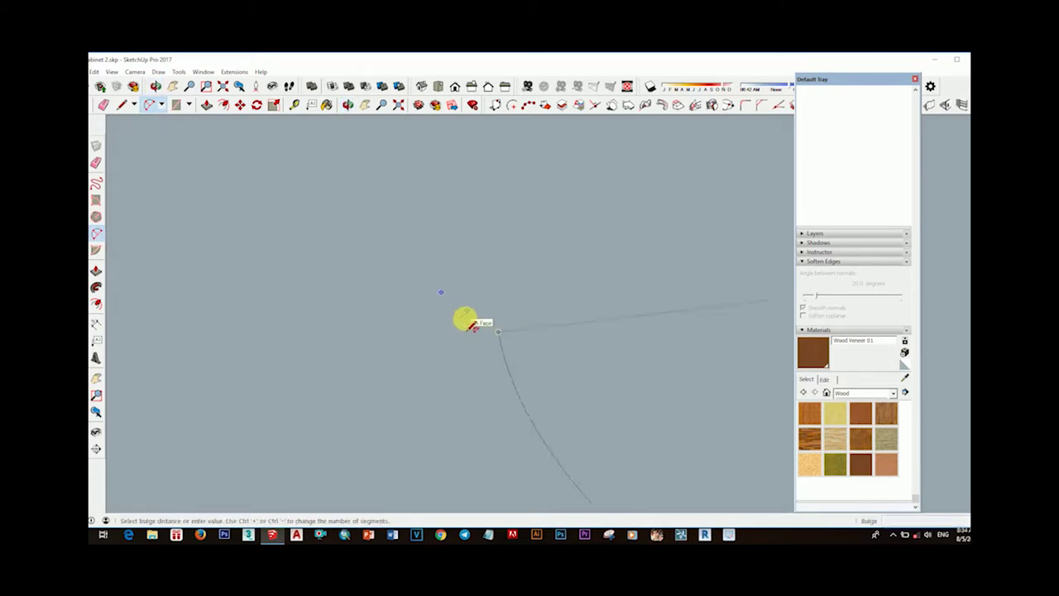
click(469, 324)
scroll(492, 322, down, 2)
key(l)
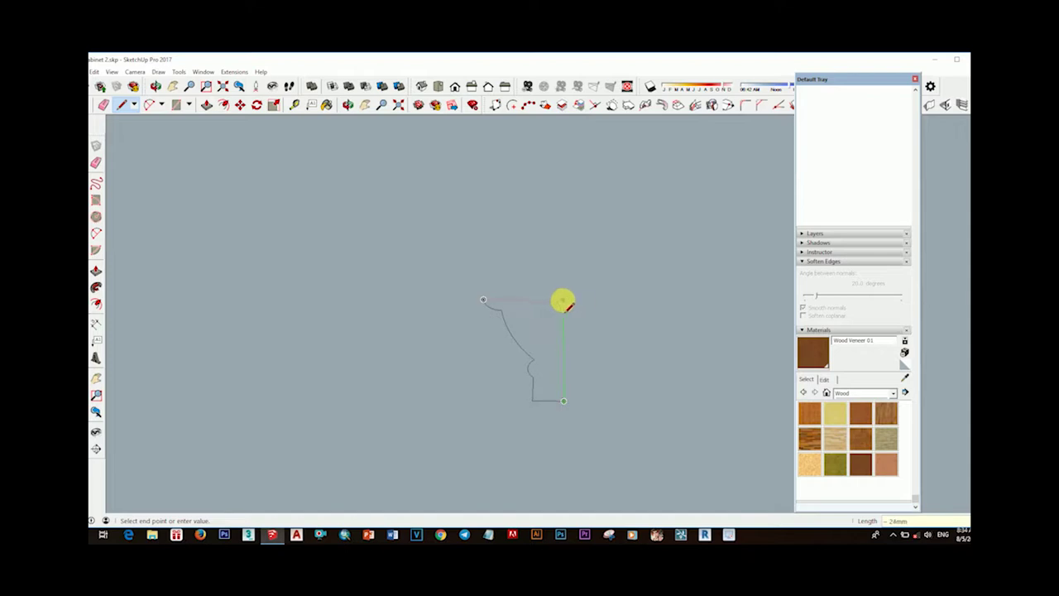
key(space)
scroll(497, 303, up, 3)
scroll(486, 296, down, 3)
mouse_move(499, 302)
middle_down()
mouse_move(489, 371)
mouse_move(686, 320)
mouse_move(365, 410)
middle_up()
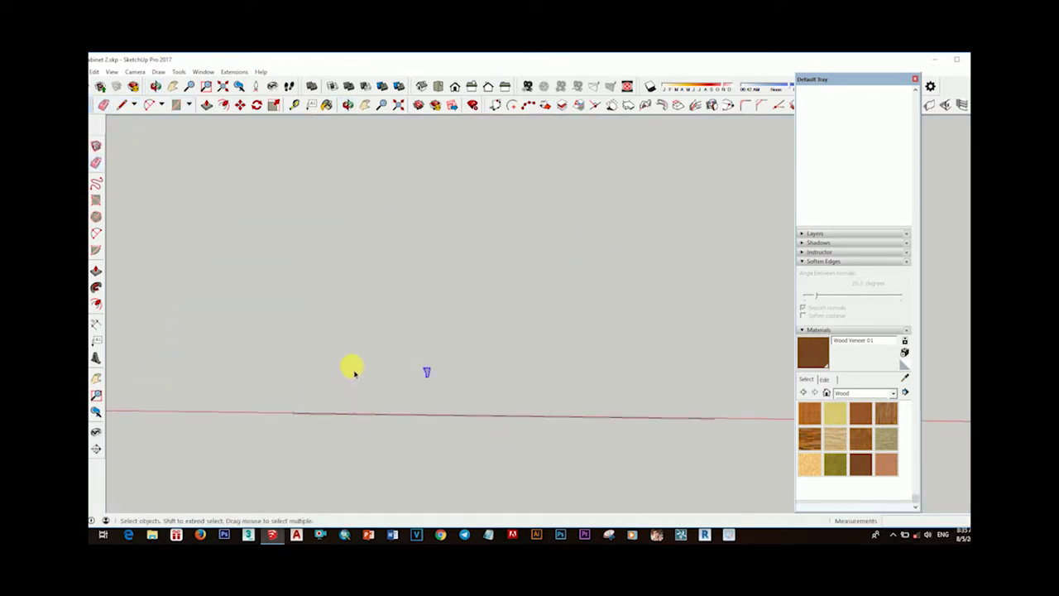
Rotate the molding profile 90 degrees so it stands upright
key(q)
mouse_move(437, 378)
middle_down()
mouse_move(484, 404)
mouse_move(425, 355)
mouse_move(473, 378)
mouse_move(422, 397)
middle_up()
click(422, 398)
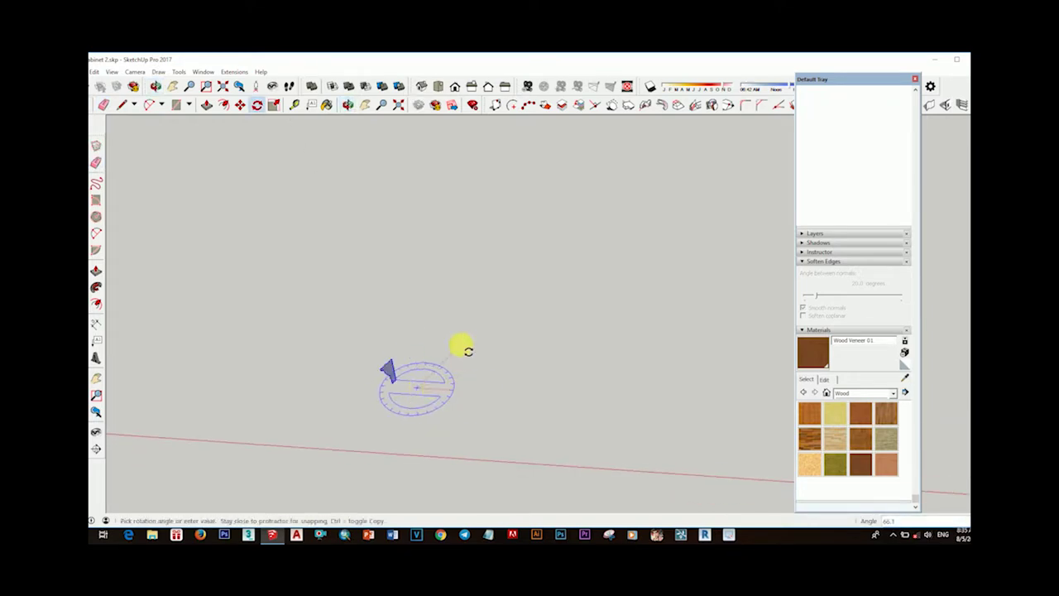
click(468, 351)
Move the profile to the tall cabinet's top front corner and select the top edges as path
key(m)
scroll(334, 248, up, 5)
middle_drag(334, 248, 501, 295)
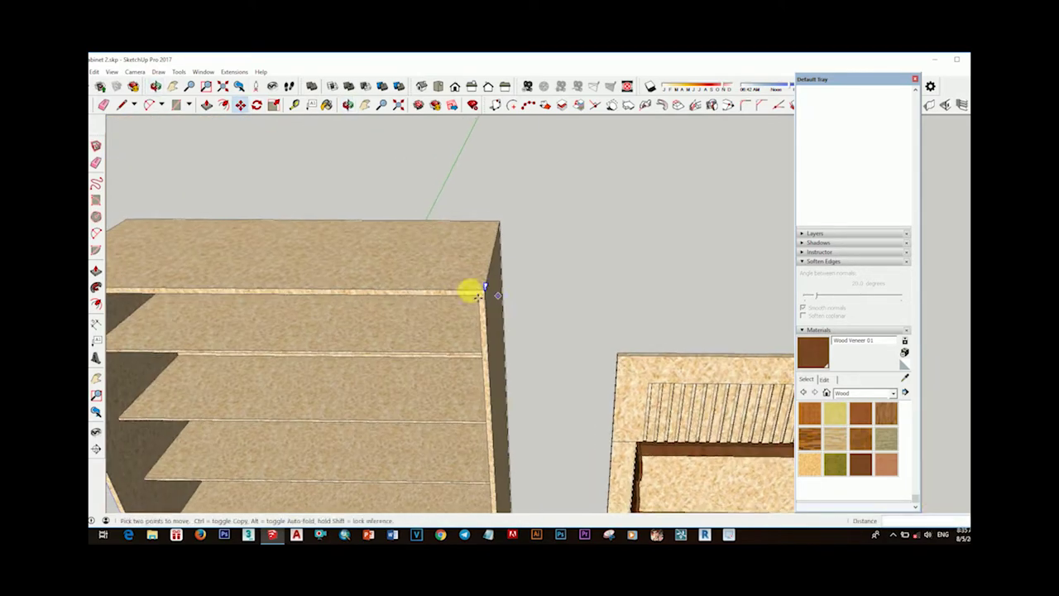
key(space)
click(439, 286)
middle_drag(439, 286, 291, 307)
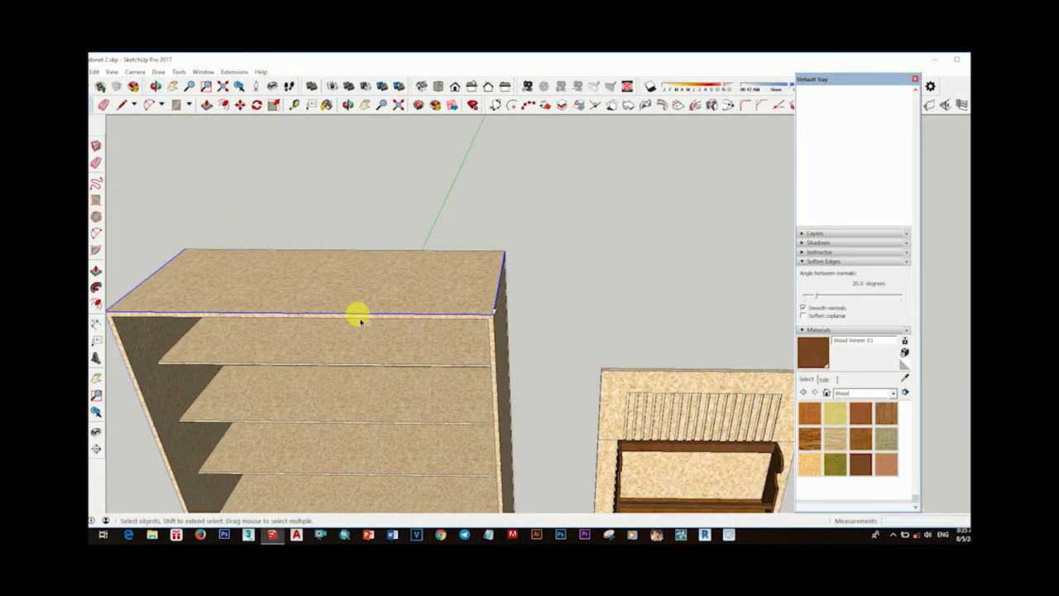
scroll(500, 320, up, 3)
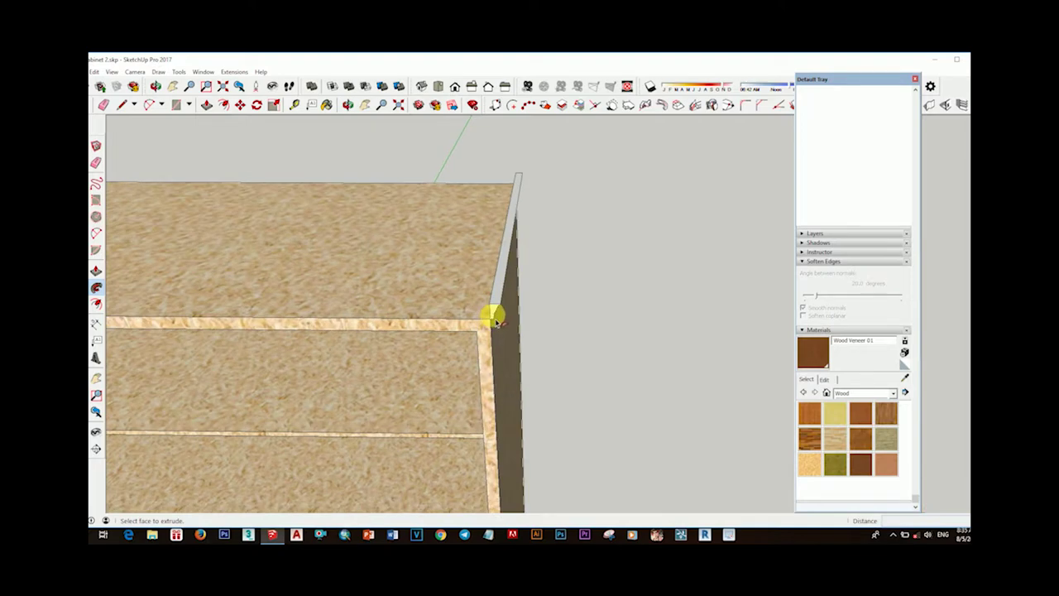
Sweep the profile around the cabinet top with Follow Me to form the crown molding
mouse_move(498, 322)
middle_down()
mouse_move(354, 231)
mouse_move(345, 335)
middle_up()
scroll(532, 301, down, 3)
scroll(683, 455, up, 3)
key(space)
scroll(682, 455, up, 3)
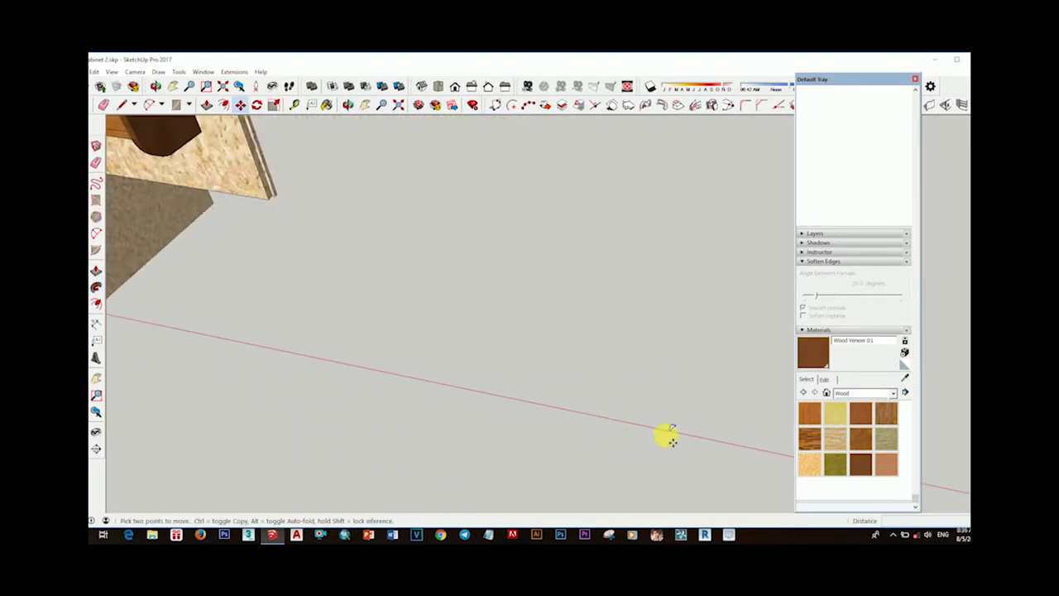
middle_drag(667, 433, 524, 245)
scroll(406, 350, up, 3)
middle_drag(407, 350, 459, 351)
scroll(461, 354, down, 3)
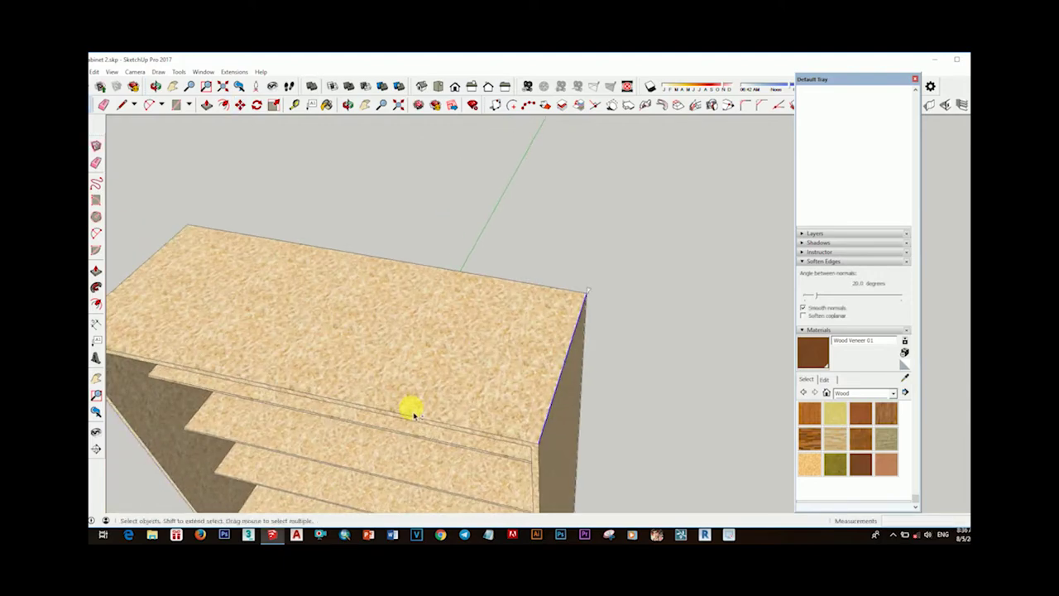
middle_drag(411, 406, 237, 345)
click(96, 286)
scroll(622, 314, up, 3)
click(622, 314)
mouse_move(622, 314)
middle_down()
mouse_move(503, 240)
mouse_move(503, 383)
mouse_move(435, 363)
middle_up()
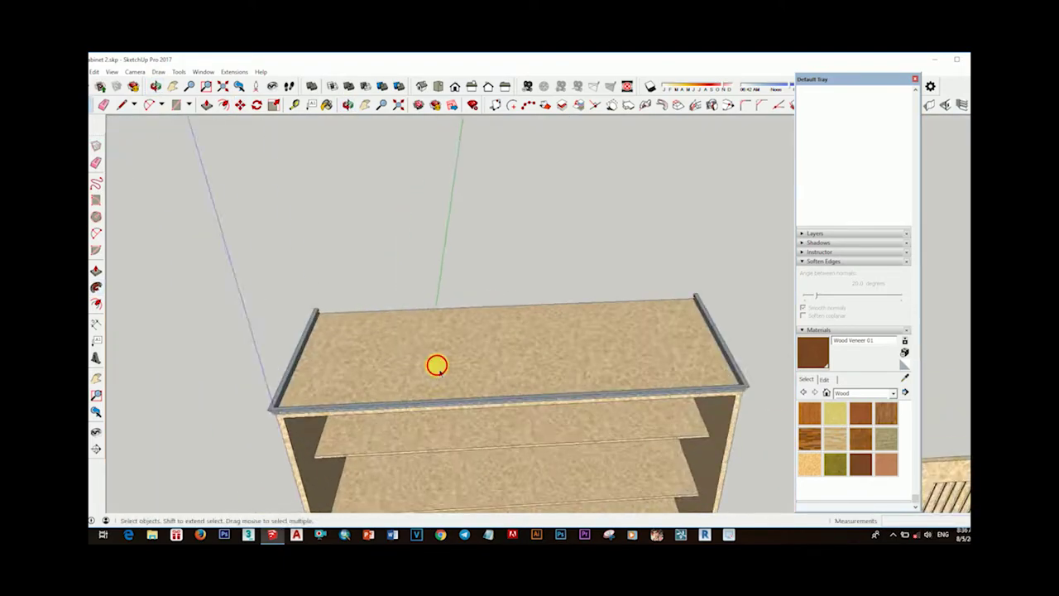
Paint the cabinet with the Wood OSB material
scroll(378, 359, up, 3)
key(p)
scroll(237, 444, down, 3)
mouse_move(237, 445)
middle_down()
mouse_move(428, 201)
mouse_move(390, 320)
middle_up()
key(space)
triple_click(451, 373)
click(834, 439)
click(571, 378)
mouse_move(571, 378)
middle_down()
mouse_move(480, 284)
mouse_move(645, 234)
mouse_move(641, 353)
middle_up()
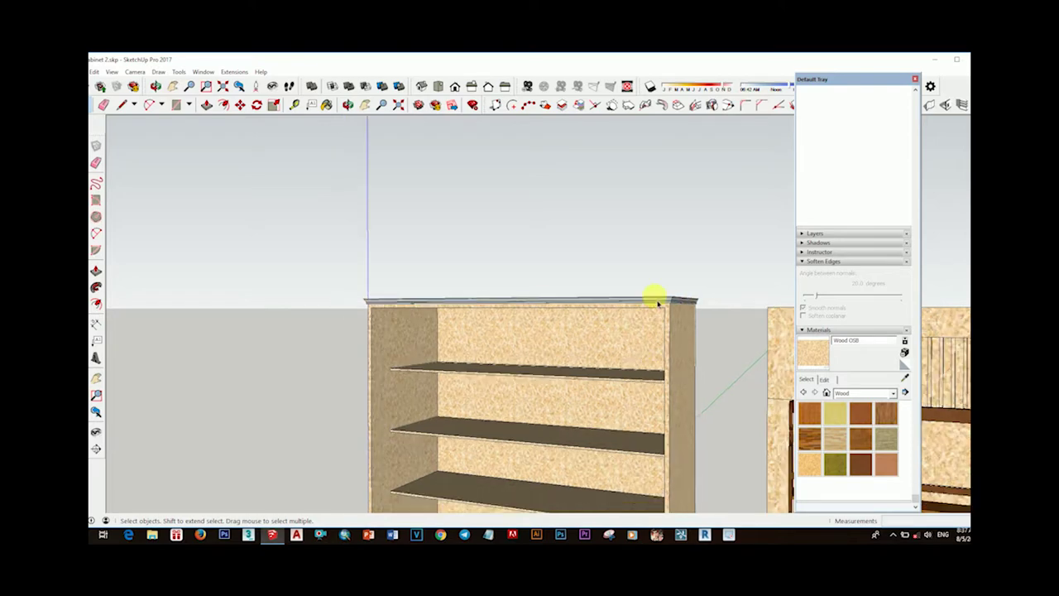
Select the cabinet top and review the Wood Bamboo crown molding from several angles
middle_drag(652, 292, 361, 258)
mouse_move(679, 311)
middle_down()
mouse_move(719, 293)
mouse_move(656, 518)
mouse_move(560, 289)
mouse_move(621, 330)
mouse_move(430, 335)
mouse_move(332, 248)
middle_up()
click(332, 248)
drag(332, 248, 776, 317)
mouse_move(775, 317)
middle_down()
mouse_move(725, 355)
mouse_move(634, 370)
mouse_move(503, 290)
middle_up()
scroll(503, 290, down, 3)
scroll(633, 390, up, 4)
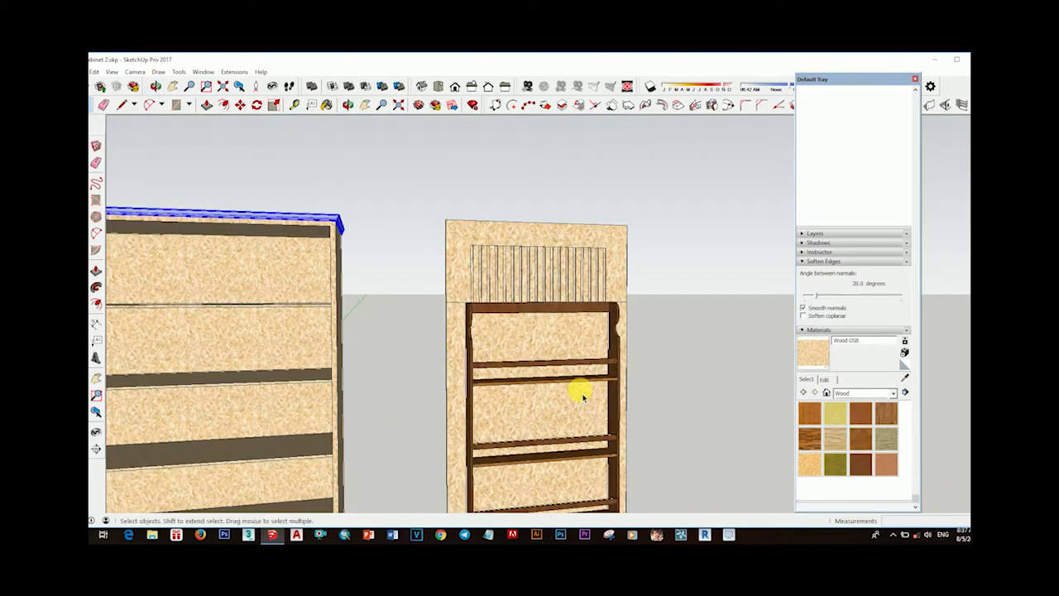
scroll(560, 381, up, 3)
mouse_move(560, 381)
middle_down()
mouse_move(497, 326)
mouse_move(609, 417)
mouse_move(457, 271)
mouse_move(574, 343)
middle_up()
scroll(614, 377, down, 3)
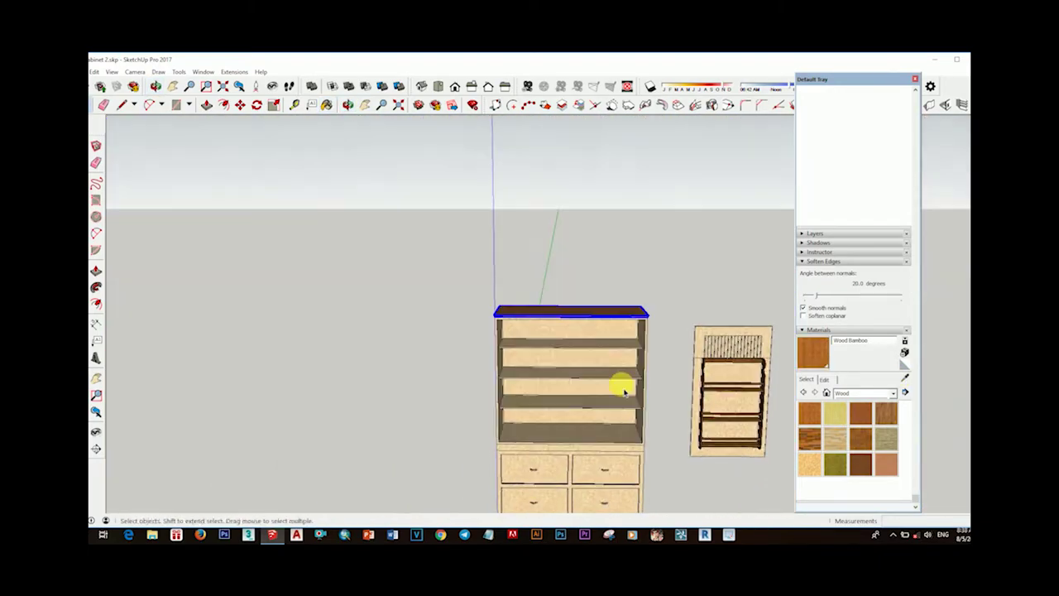
scroll(546, 369, up, 2)
scroll(575, 365, up, 1)
scroll(574, 366, down, 3)
scroll(620, 309, up, 2)
mouse_move(620, 309)
middle_down()
mouse_move(652, 441)
mouse_move(629, 389)
mouse_move(643, 319)
mouse_move(669, 355)
mouse_move(635, 351)
middle_up()
Pull the cabinet's bottom face down to form a base
key(p)
drag(634, 352, 651, 399)
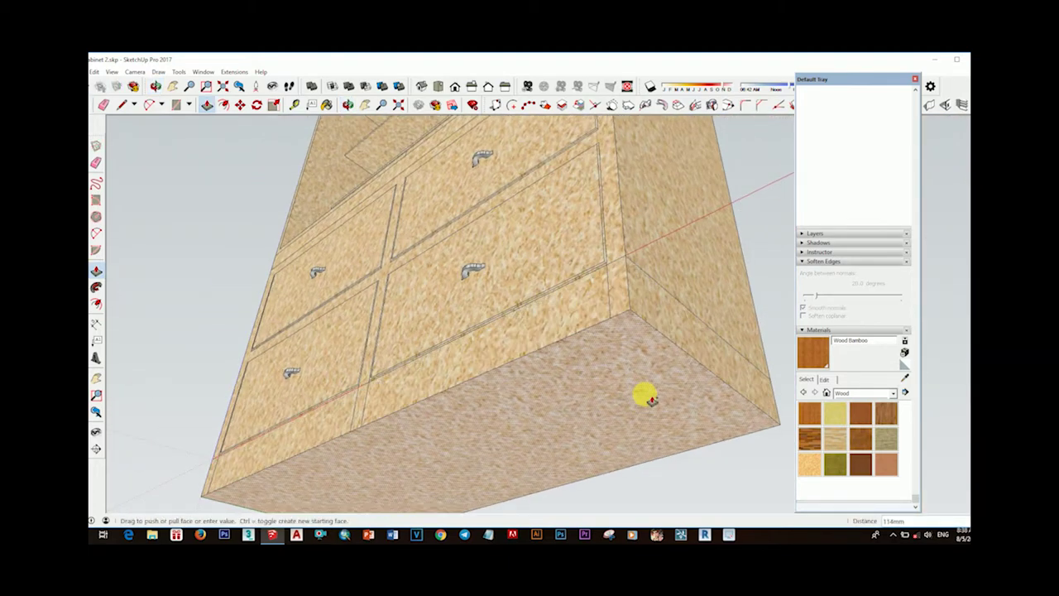
scroll(655, 354, down, 3)
mouse_move(666, 394)
middle_down()
mouse_move(686, 444)
mouse_move(529, 355)
mouse_move(626, 417)
mouse_move(596, 416)
middle_up()
key(space)
Erase the extra edges around the new base with the Eraser
scroll(629, 434, up, 3)
key(e)
scroll(657, 438, up, 3)
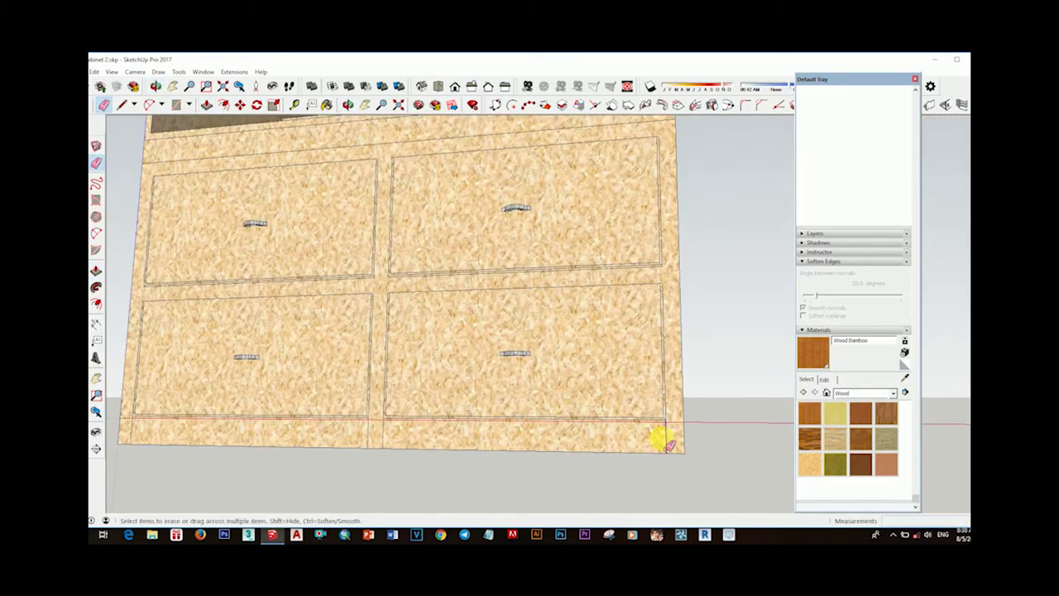
scroll(574, 439, up, 3)
scroll(497, 444, up, 3)
scroll(538, 443, down, 3)
middle_drag(621, 439, 625, 470)
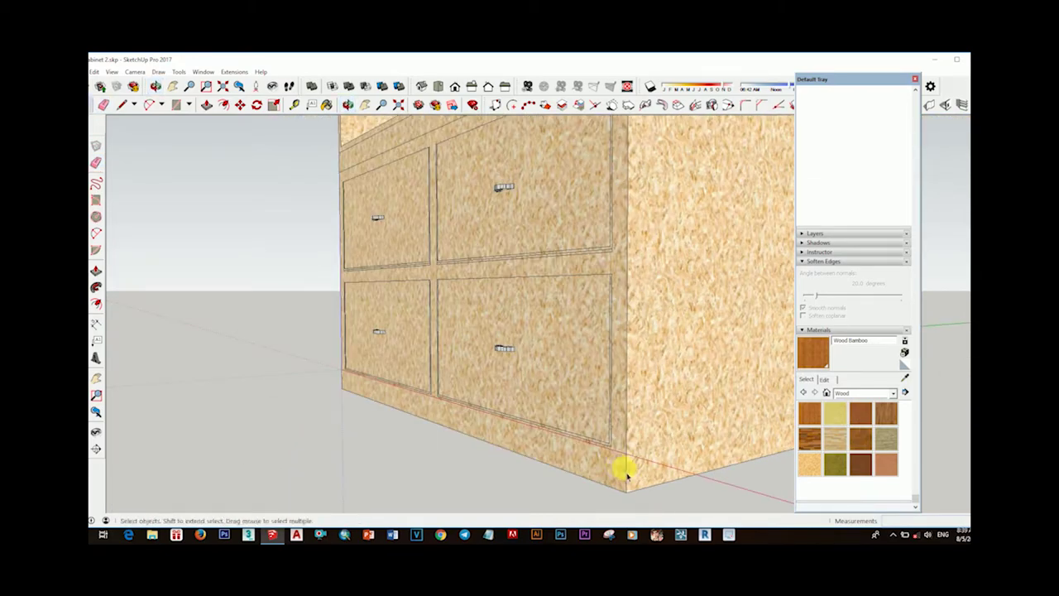
mouse_move(626, 453)
middle_down()
mouse_move(615, 442)
mouse_move(541, 449)
middle_up()
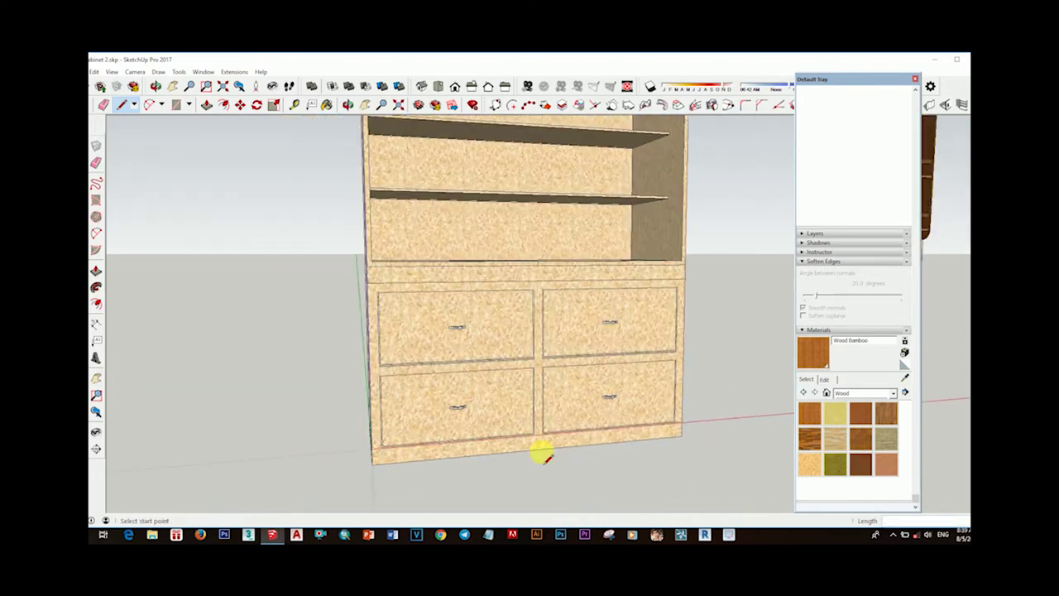
scroll(626, 417, up, 5)
mouse_move(626, 416)
middle_down()
mouse_move(576, 405)
mouse_move(496, 312)
mouse_move(390, 307)
mouse_move(675, 354)
mouse_move(537, 366)
mouse_move(733, 383)
mouse_move(633, 378)
mouse_move(612, 393)
middle_up()
key(space)
Draw a new rectangle on the ground for the next molding profile
scroll(612, 393, down, 5)
scroll(615, 367, up, 5)
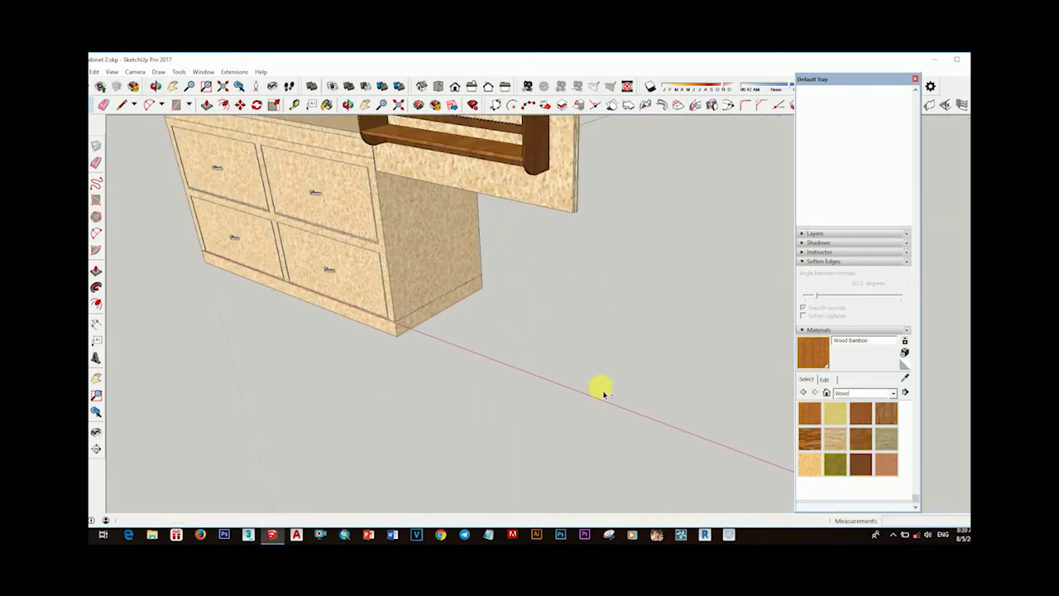
click(680, 418)
scroll(645, 389, up, 5)
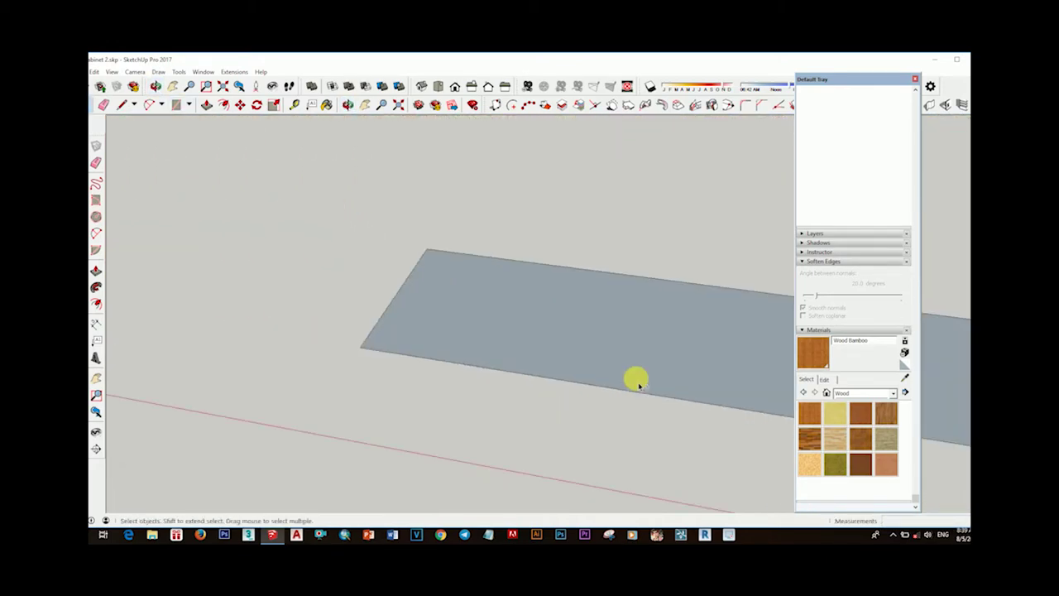
Close the moulding outline with a final arc so it forms a face
key(l)
scroll(538, 368, up, 2)
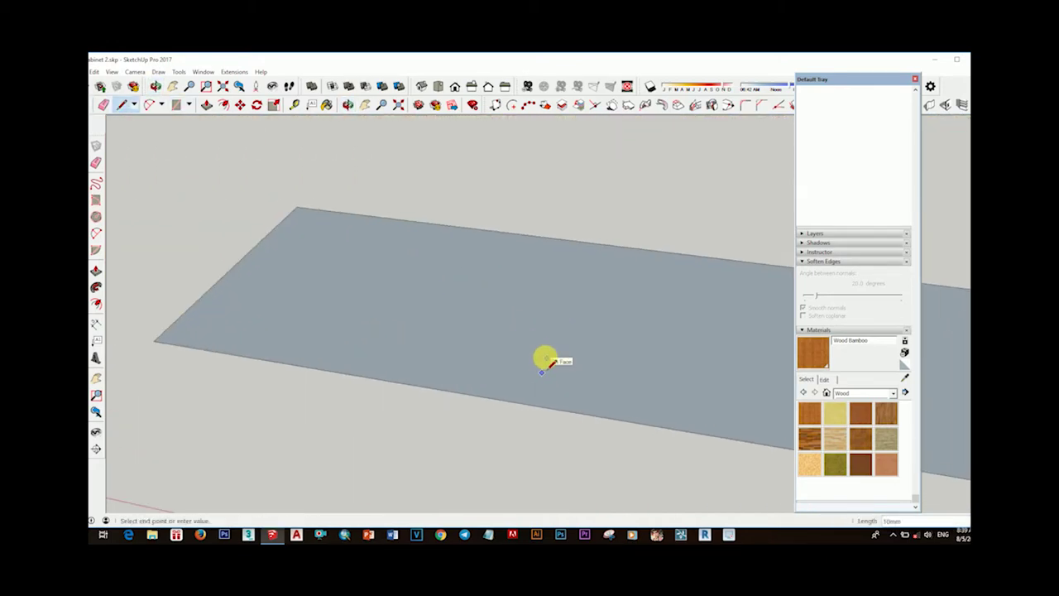
scroll(541, 371, up, 3)
scroll(544, 370, up, 2)
key(a)
scroll(553, 370, up, 1)
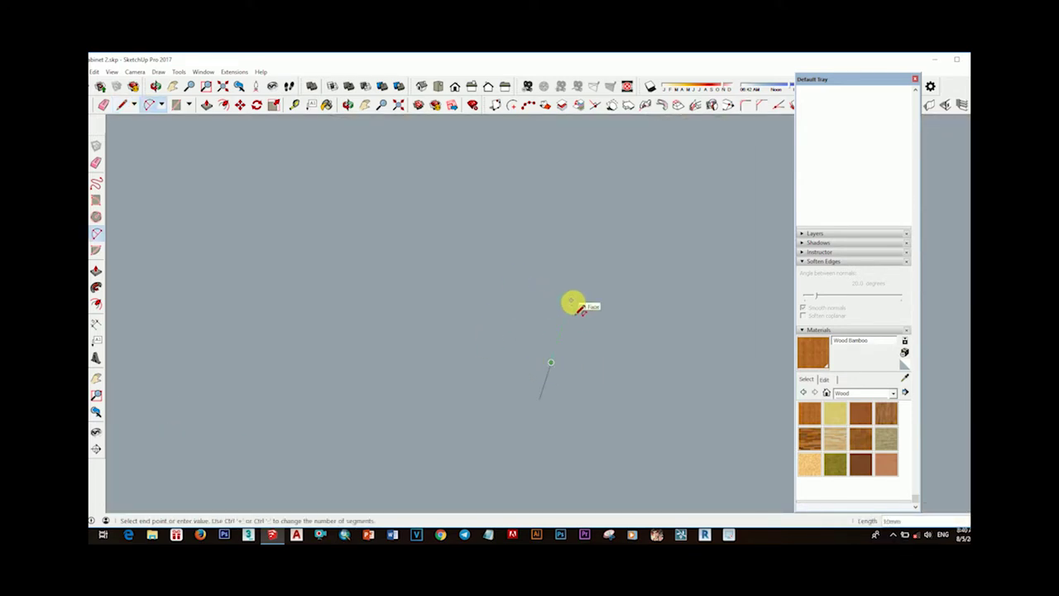
click(543, 335)
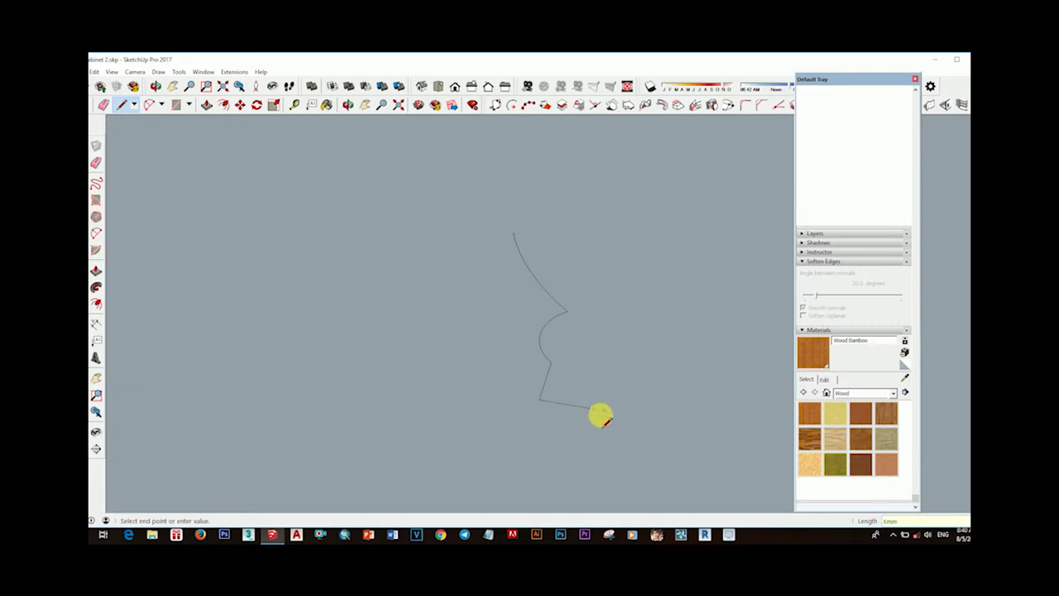
click(514, 235)
Erase the stray edges left around the moulding profile
scroll(609, 339, down, 3)
scroll(637, 272, down, 3)
key(e)
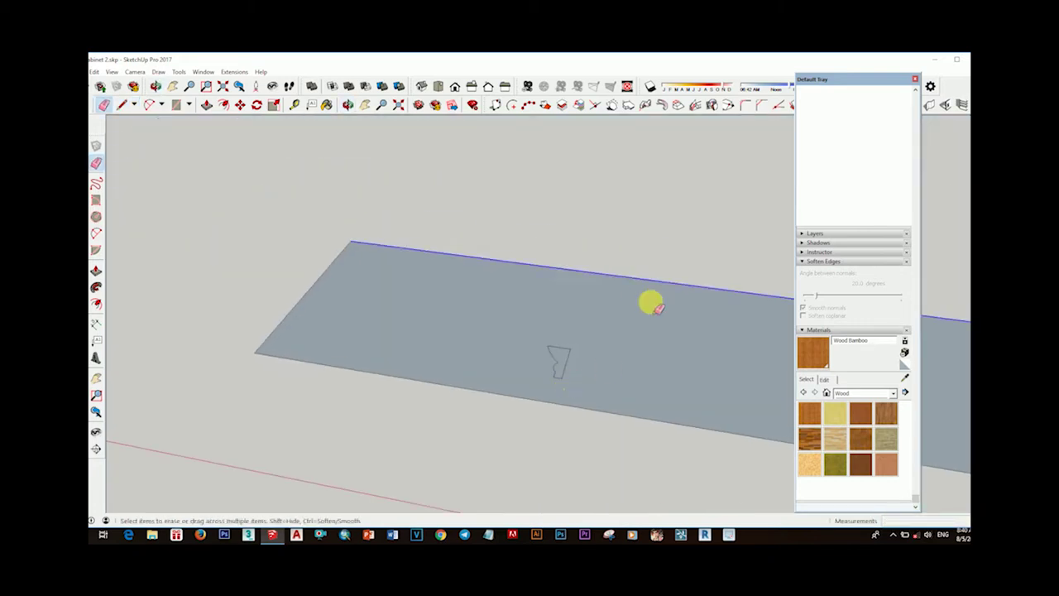
scroll(408, 294, down, 3)
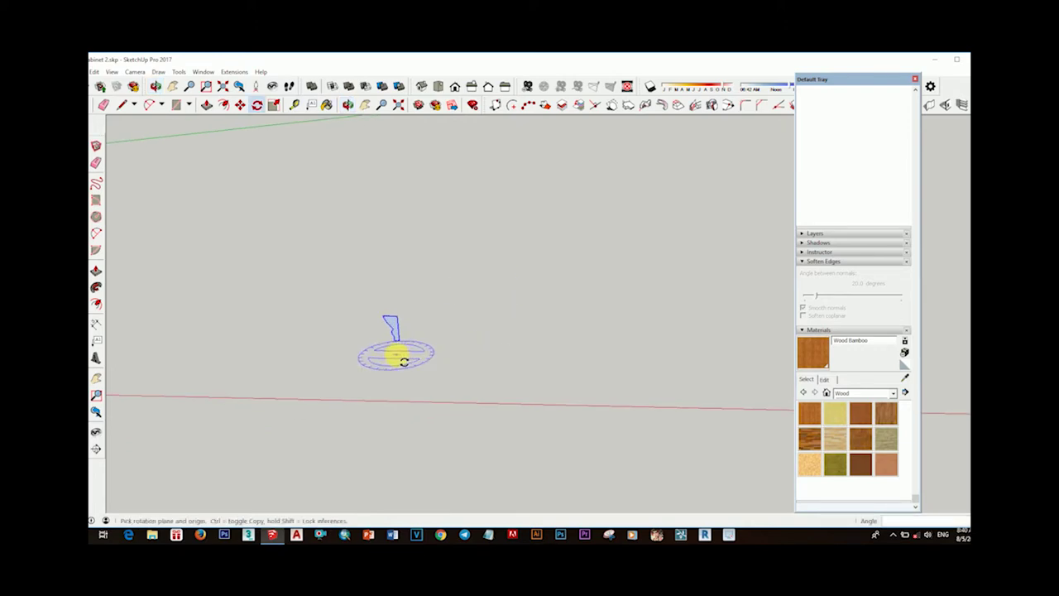
scroll(397, 320, up, 3)
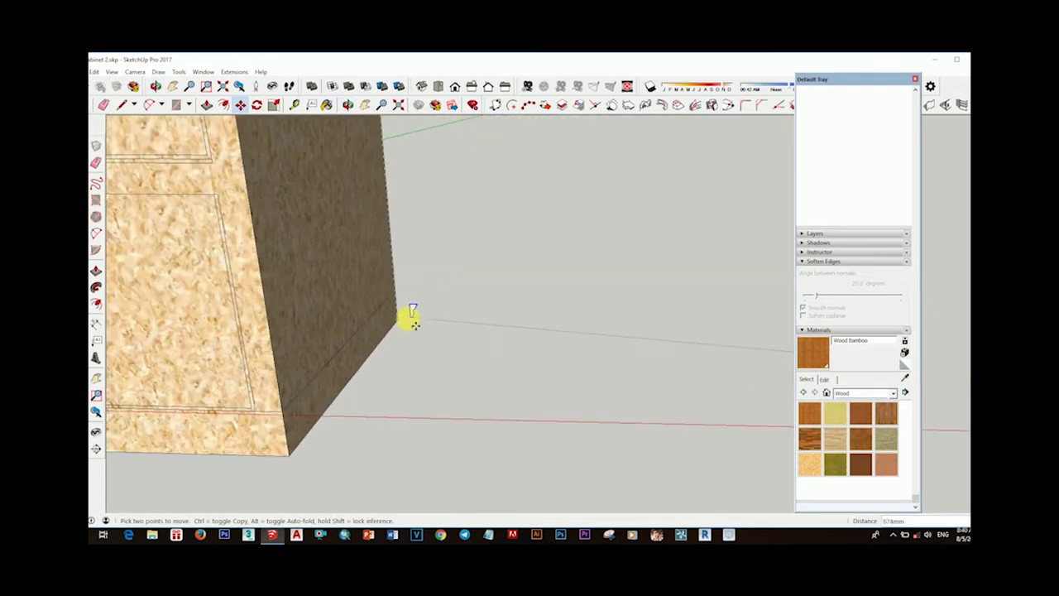
scroll(413, 315, up, 3)
scroll(388, 303, up, 1)
scroll(356, 288, down, 3)
scroll(414, 306, down, 2)
scroll(496, 323, down, 2)
Move the upright moulding profile onto the bottom edge of the cabinet side
key(m)
scroll(538, 333, up, 2)
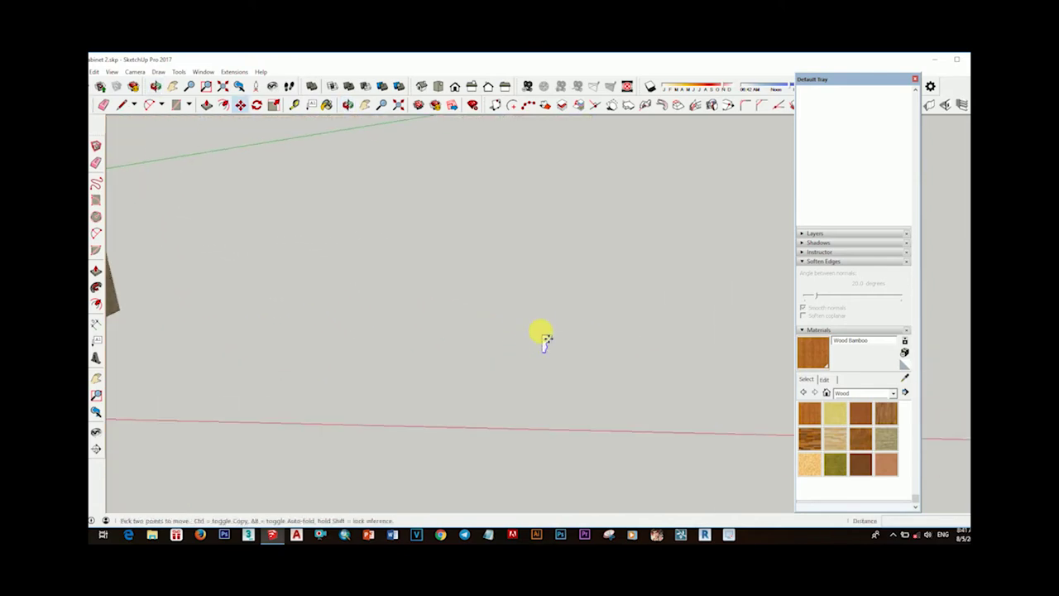
scroll(497, 341, up, 3)
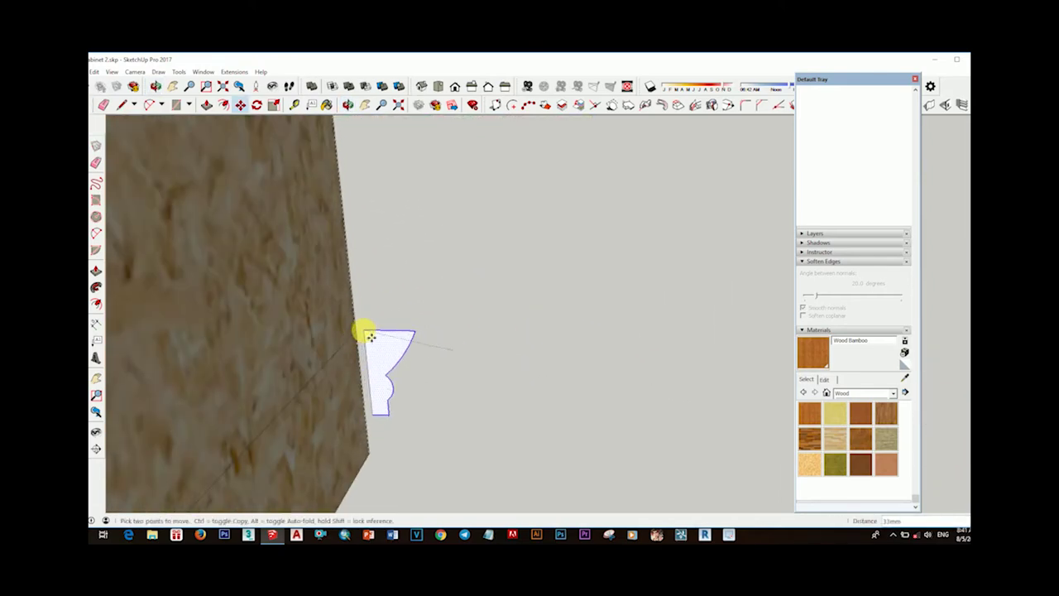
click(370, 337)
scroll(356, 327, down, 1)
key(space)
mouse_move(447, 308)
middle_down()
mouse_move(472, 402)
mouse_move(534, 389)
middle_up()
Run the moulding profile along the cabinet's bottom edges with Follow Me
scroll(534, 390, up, 2)
scroll(510, 390, down, 4)
scroll(345, 372, up, 3)
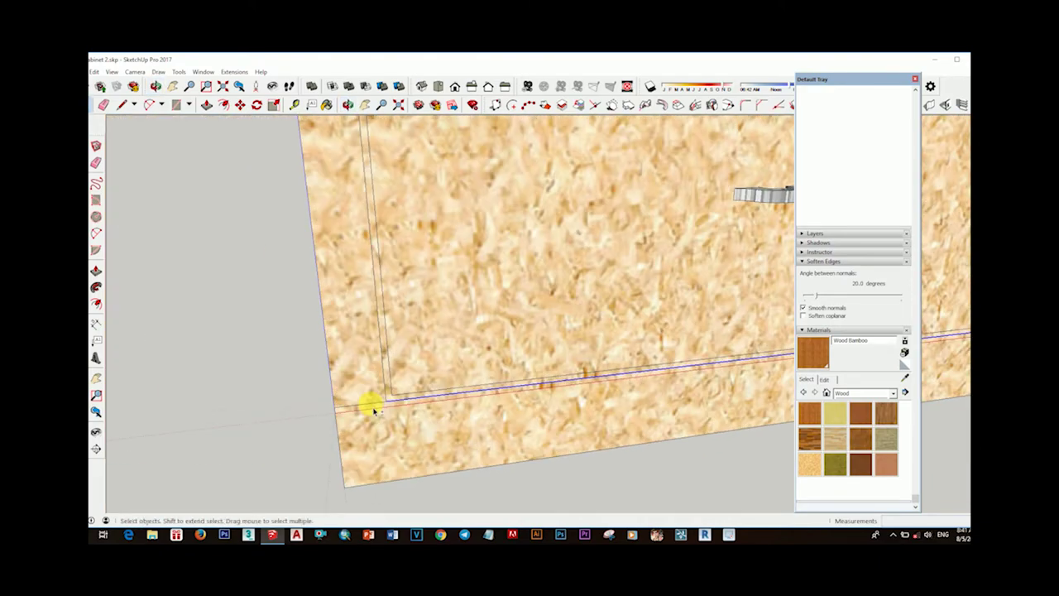
middle_drag(371, 404, 600, 378)
scroll(669, 345, down, 4)
scroll(669, 345, up, 3)
mouse_move(669, 345)
middle_down()
mouse_move(346, 348)
mouse_move(637, 295)
middle_up()
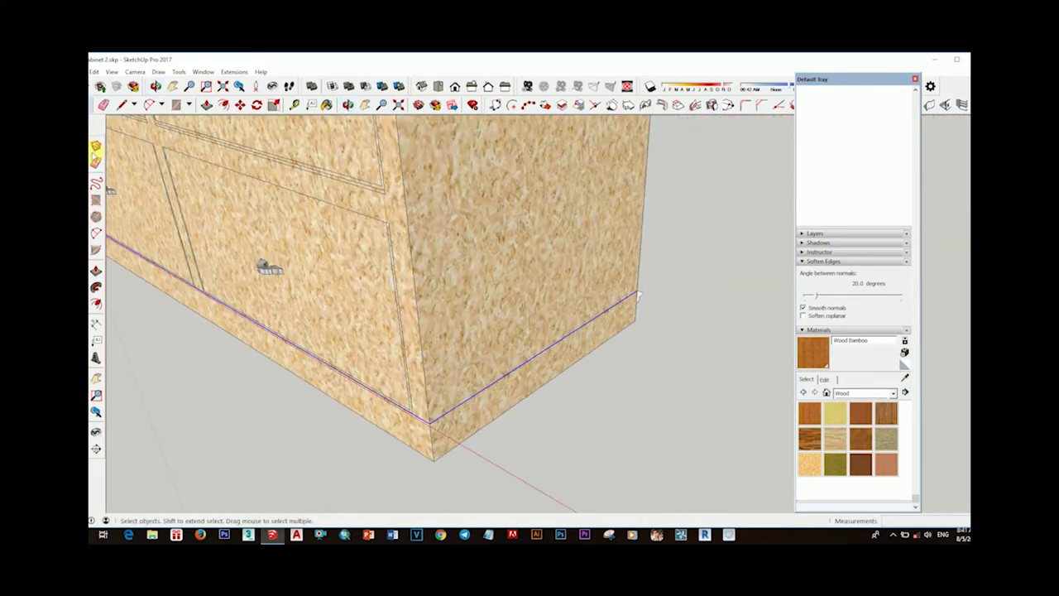
scroll(524, 303, down, 3)
middle_drag(567, 319, 406, 284)
scroll(494, 339, up, 3)
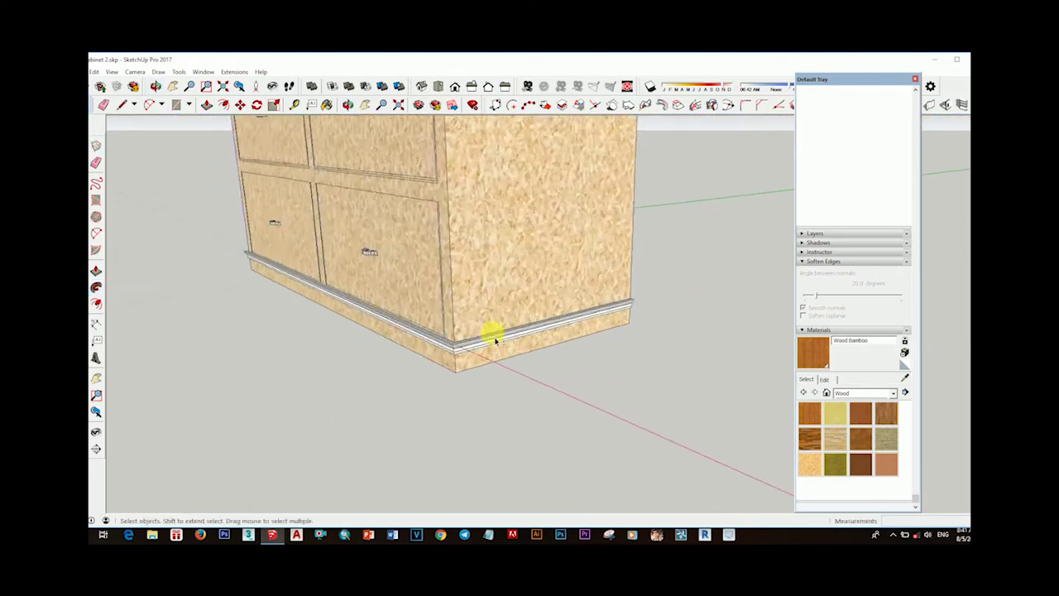
Orbit around the cabinet to check the new dark wood base trim from several sides
drag(716, 364, 709, 331)
mouse_move(709, 331)
middle_down()
mouse_move(669, 373)
mouse_move(768, 307)
middle_up()
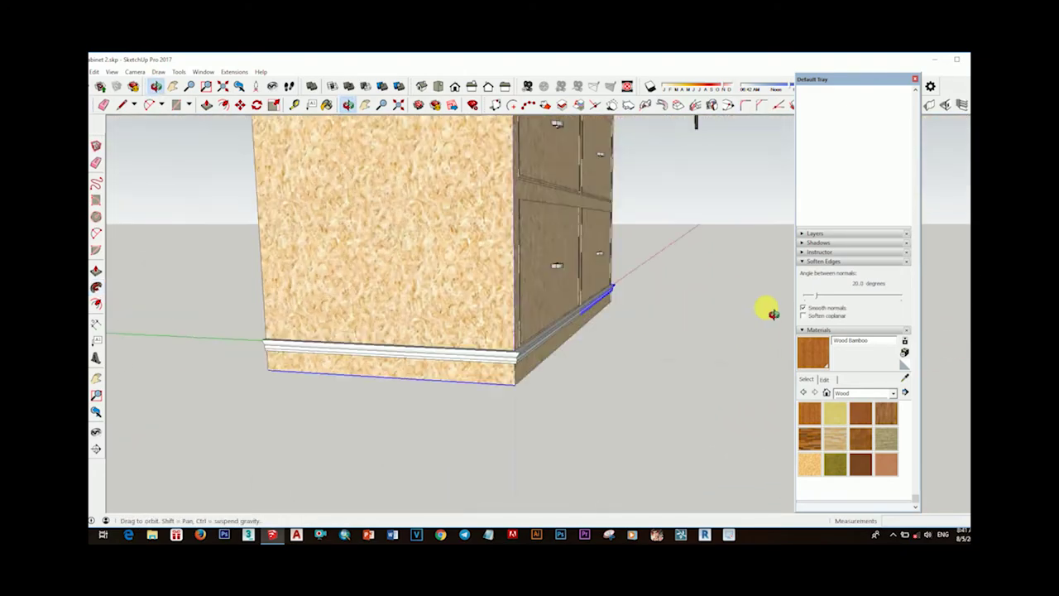
mouse_move(535, 417)
middle_down()
mouse_move(326, 355)
mouse_move(267, 302)
mouse_move(576, 323)
middle_up()
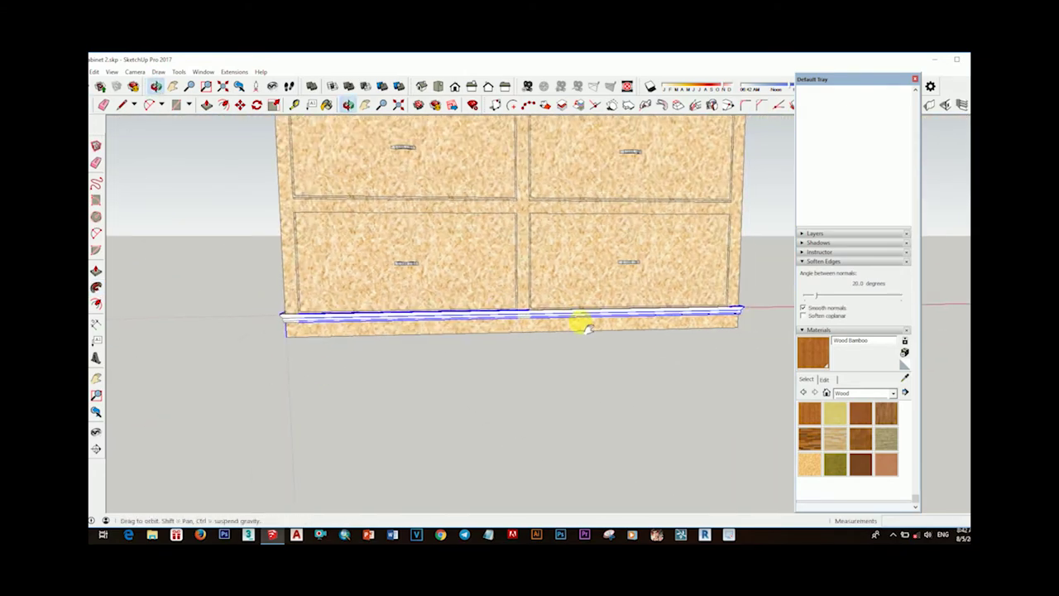
mouse_move(655, 324)
middle_down()
mouse_move(586, 345)
mouse_move(437, 278)
mouse_move(413, 378)
middle_up()
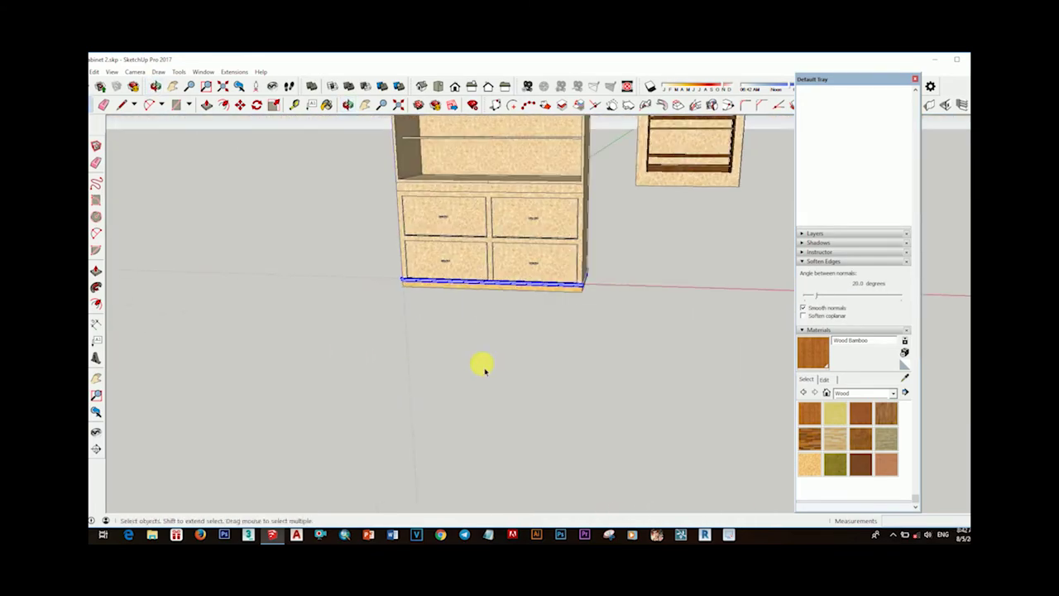
scroll(544, 359, up, 5)
mouse_move(544, 359)
middle_down()
mouse_move(680, 373)
mouse_move(591, 331)
mouse_move(523, 364)
middle_up()
click(681, 373)
scroll(591, 350, down, 2)
scroll(609, 355, down, 3)
middle_drag(610, 355, 458, 422)
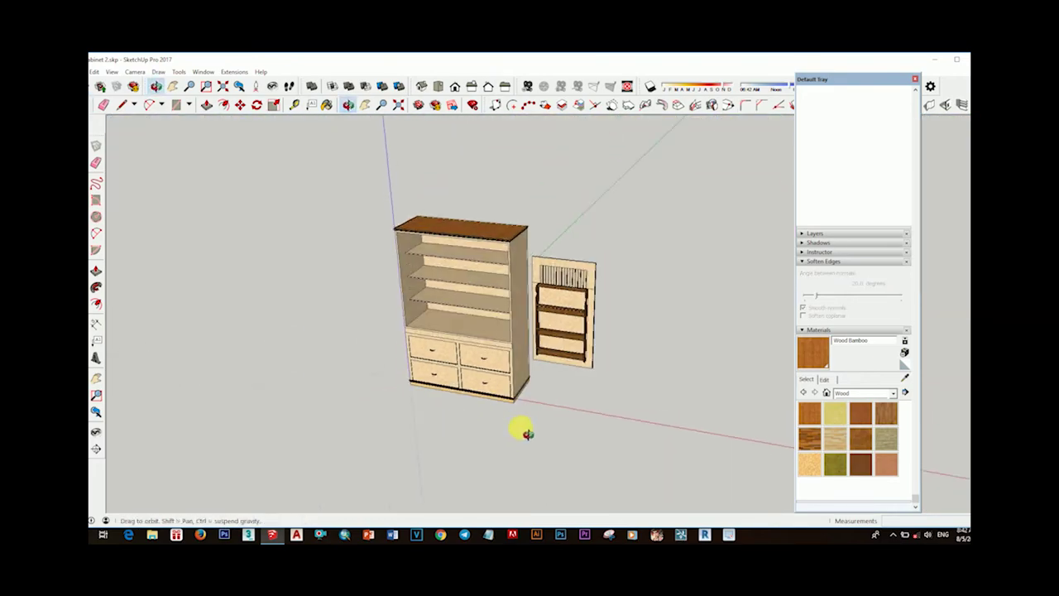
scroll(598, 348, up, 2)
middle_drag(598, 348, 548, 408)
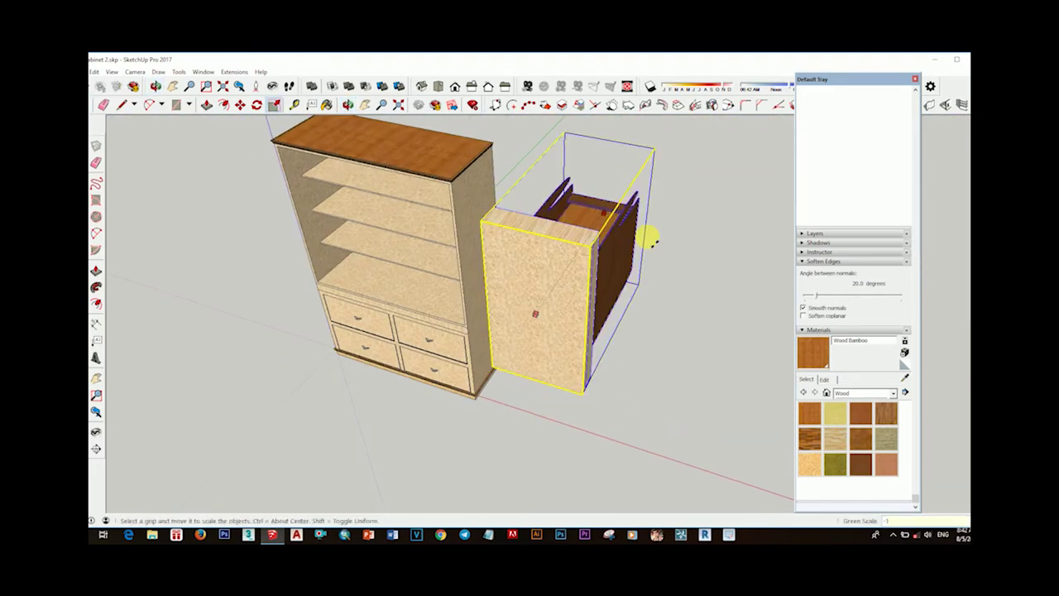
Mirror the slatted door panel by scaling it -1 along the green axis
scroll(502, 347, up, 5)
scroll(549, 367, down, 5)
middle_drag(502, 348, 548, 366)
scroll(534, 331, up, 5)
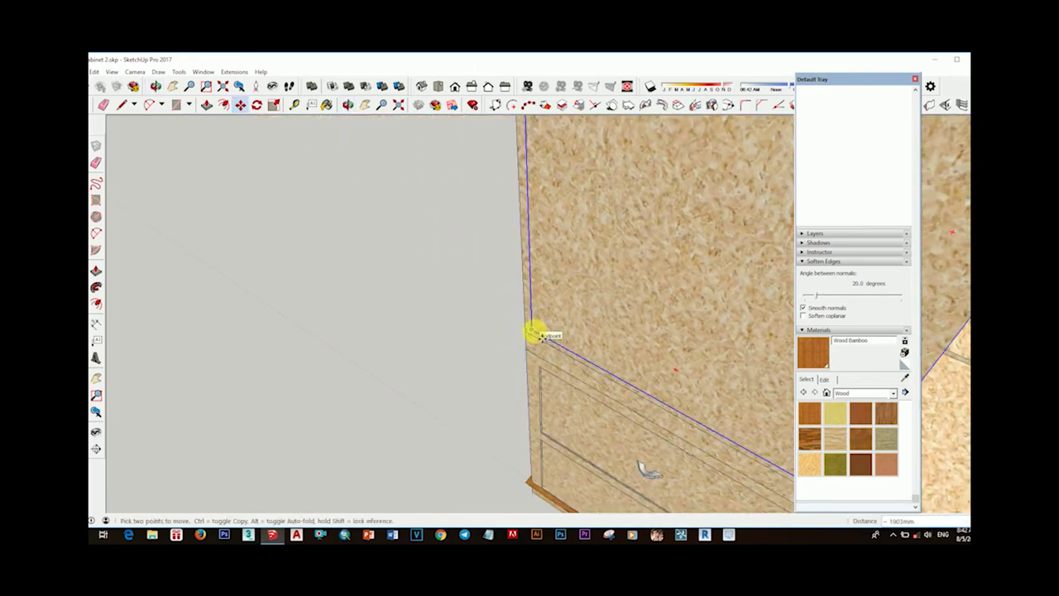
middle_drag(534, 331, 635, 375)
key(s)
scroll(570, 350, down, 5)
scroll(551, 373, up, 5)
scroll(570, 366, down, 3)
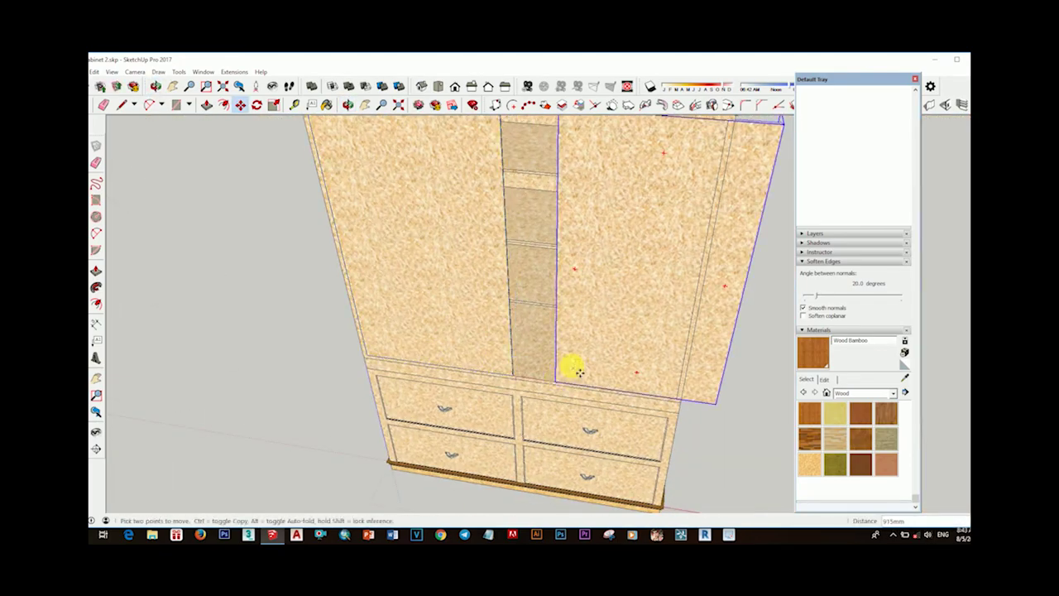
scroll(606, 277, up, 5)
scroll(605, 278, down, 3)
scroll(548, 337, down, 5)
Move the door onto the cabinet front over the right upper compartment
key(m)
scroll(584, 378, up, 5)
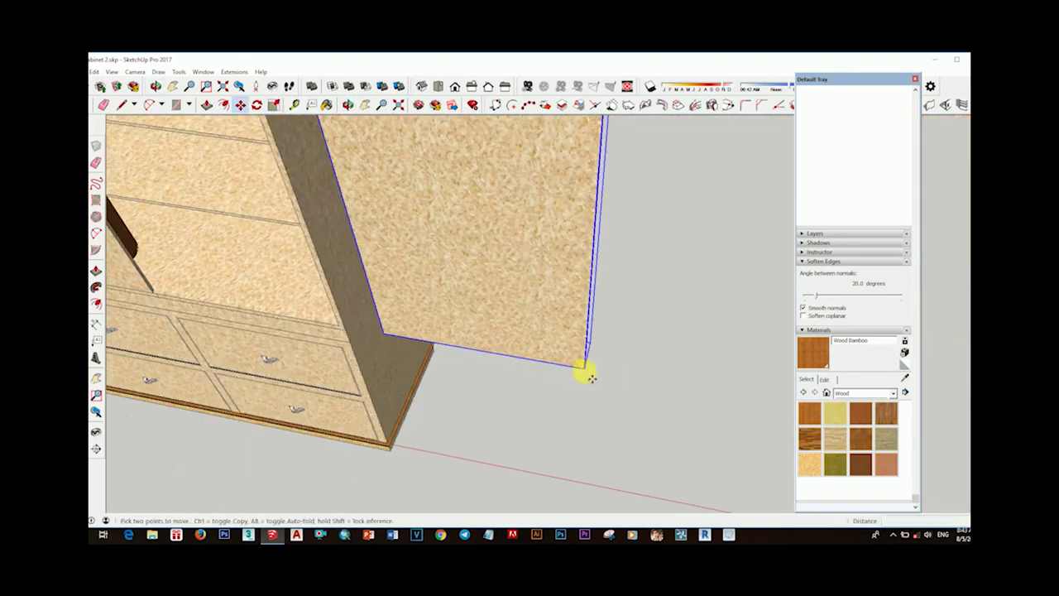
scroll(348, 325, up, 3)
scroll(503, 259, down, 5)
scroll(574, 355, up, 5)
scroll(508, 395, up, 3)
scroll(508, 394, down, 5)
mouse_move(508, 395)
middle_down()
mouse_move(529, 375)
mouse_move(493, 397)
middle_up()
scroll(463, 406, up, 5)
scroll(450, 404, up, 3)
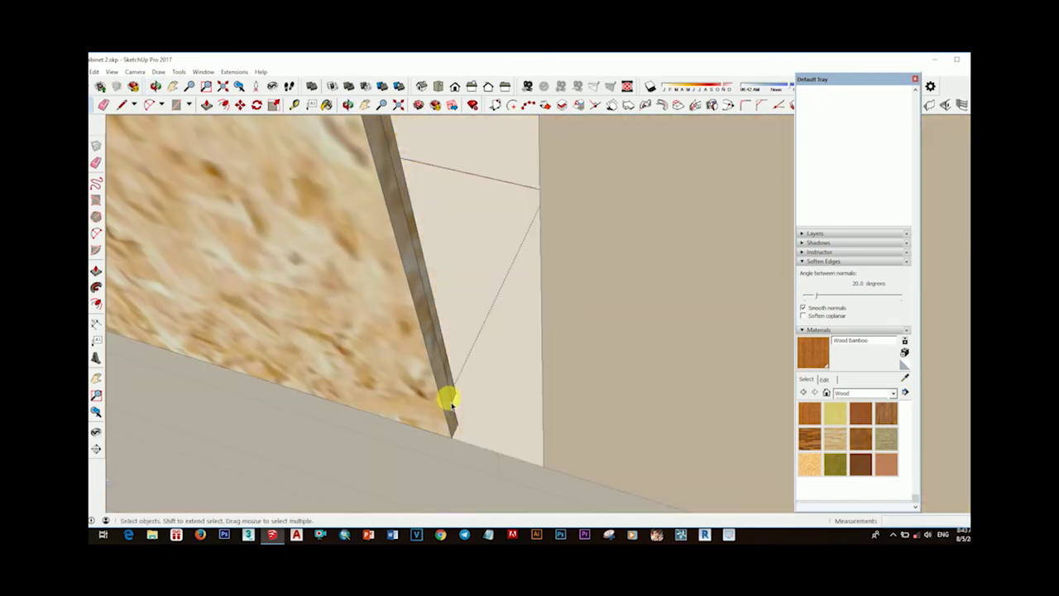
scroll(499, 455, down, 5)
key(space)
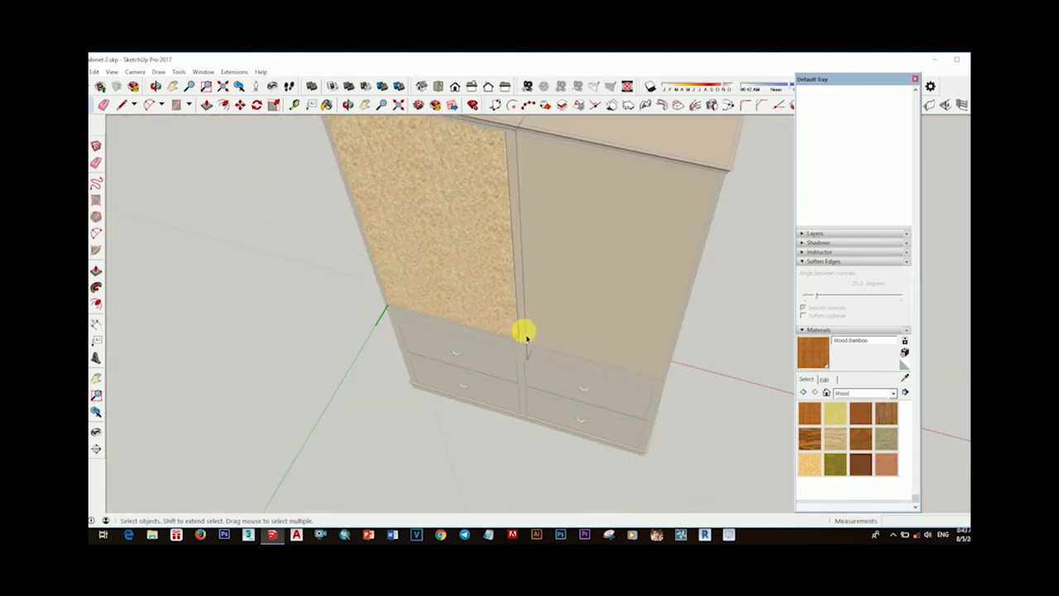
scroll(469, 400, up, 3)
key(q)
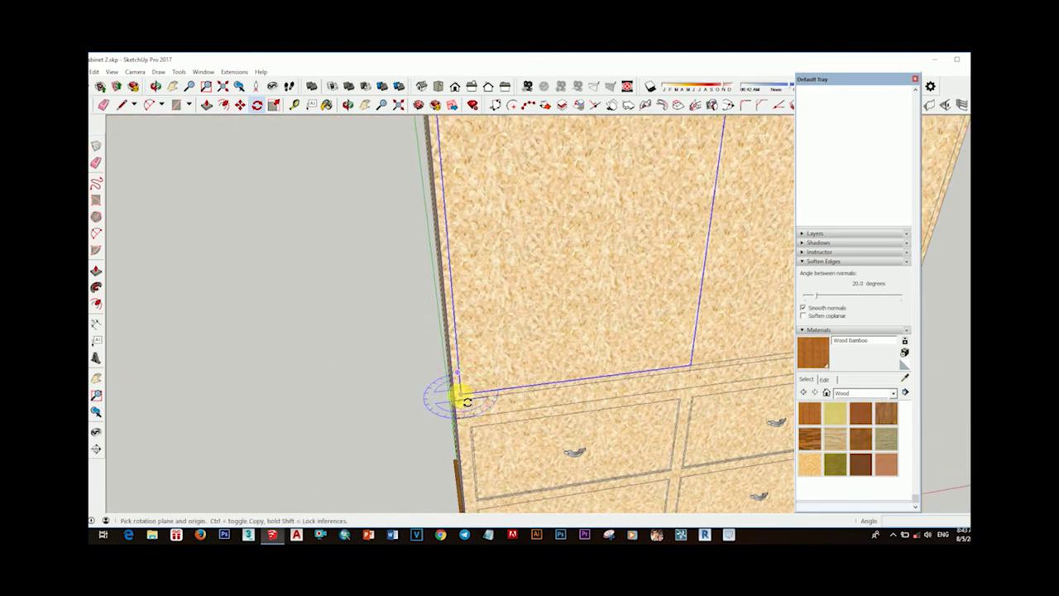
middle_drag(491, 414, 425, 421)
Swing the slatted door open about its hinge edge
scroll(449, 373, down, 3)
click(633, 385)
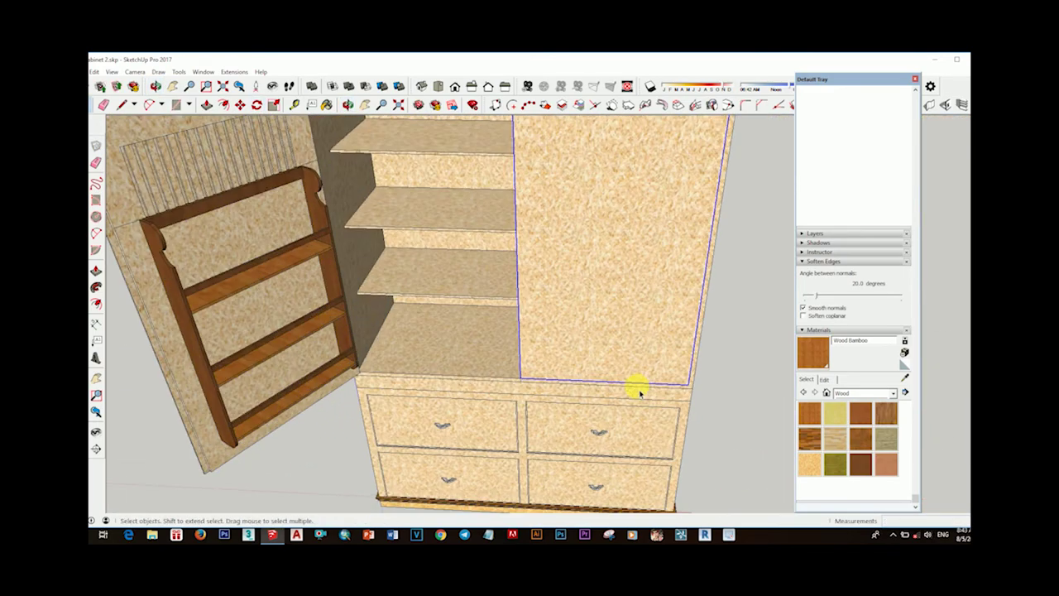
scroll(686, 393, up, 4)
click(616, 406)
scroll(612, 402, down, 2)
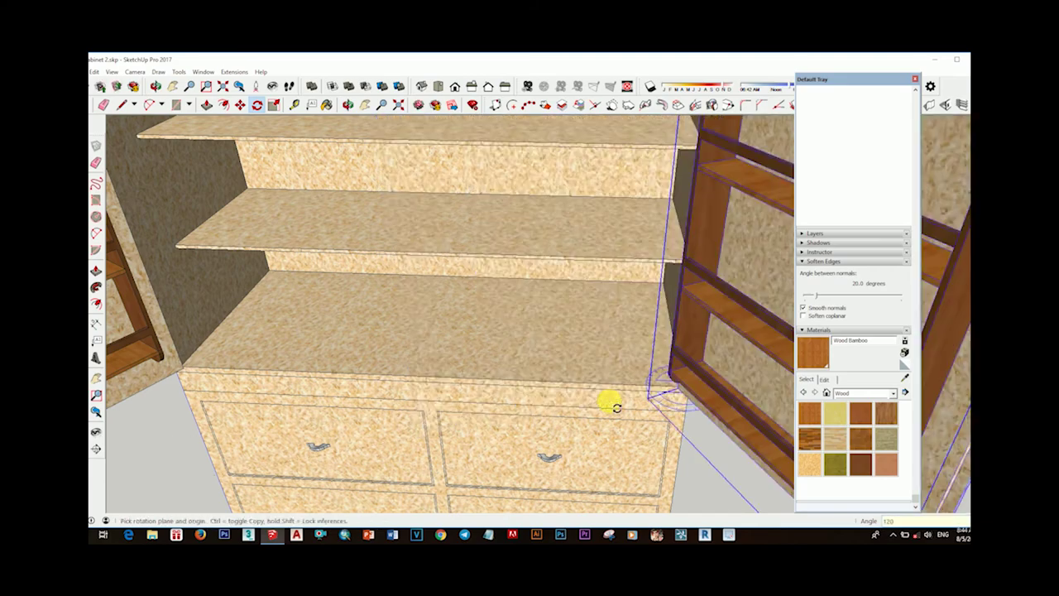
scroll(598, 348, down, 3)
key(space)
Group the upper-right drawer and pull it partly out of the cabinet
scroll(609, 389, up, 2)
scroll(602, 400, up, 3)
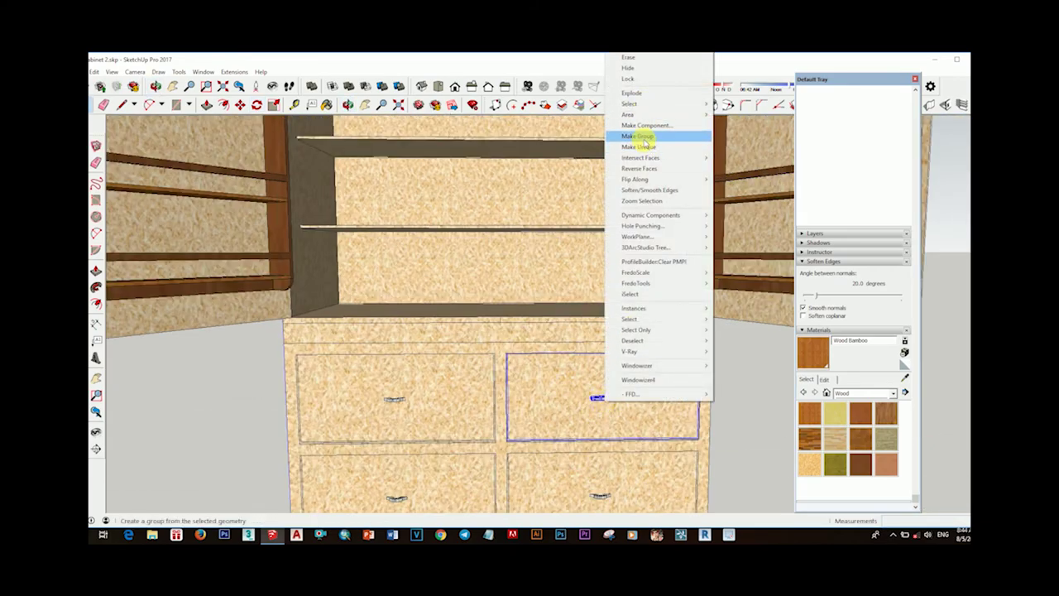
click(643, 140)
scroll(568, 362, down, 3)
scroll(568, 361, up, 3)
key(m)
scroll(551, 349, up, 2)
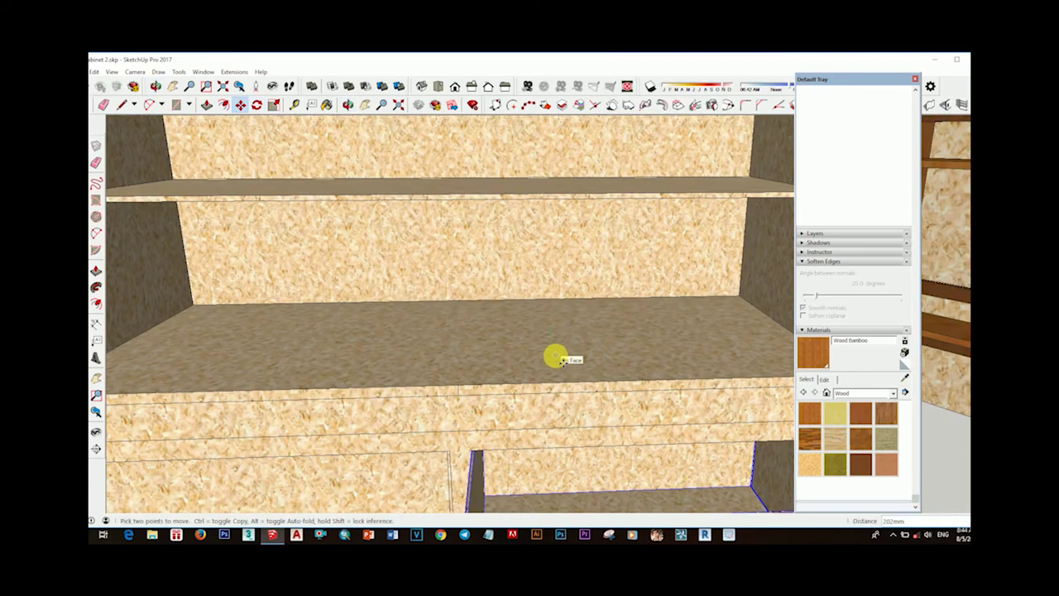
scroll(579, 372, down, 5)
scroll(596, 347, up, 2)
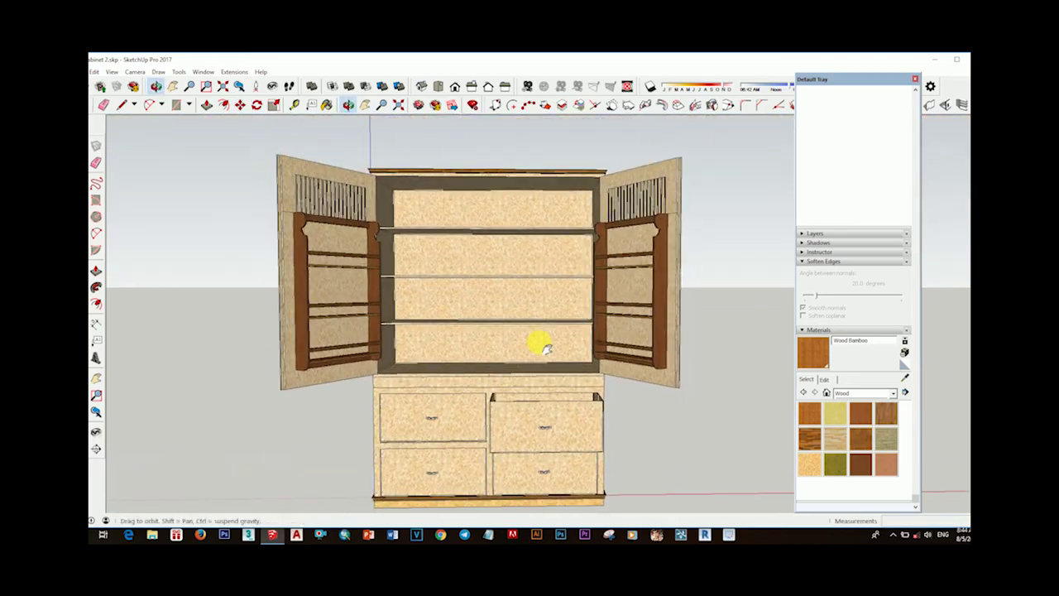